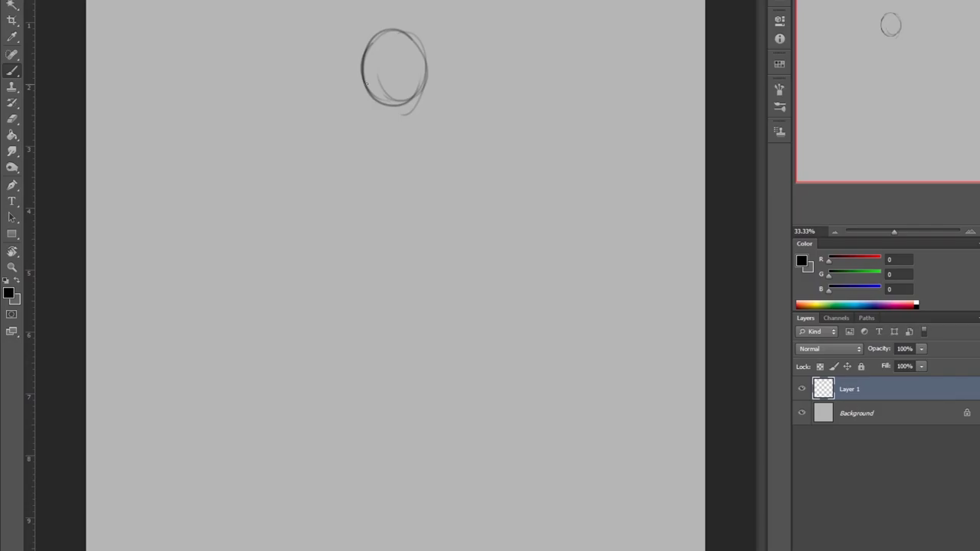
Sketch the lower curve of an oval head near the top of the canvas on Layer 1.
left_click_drag(364, 80, 426, 91)
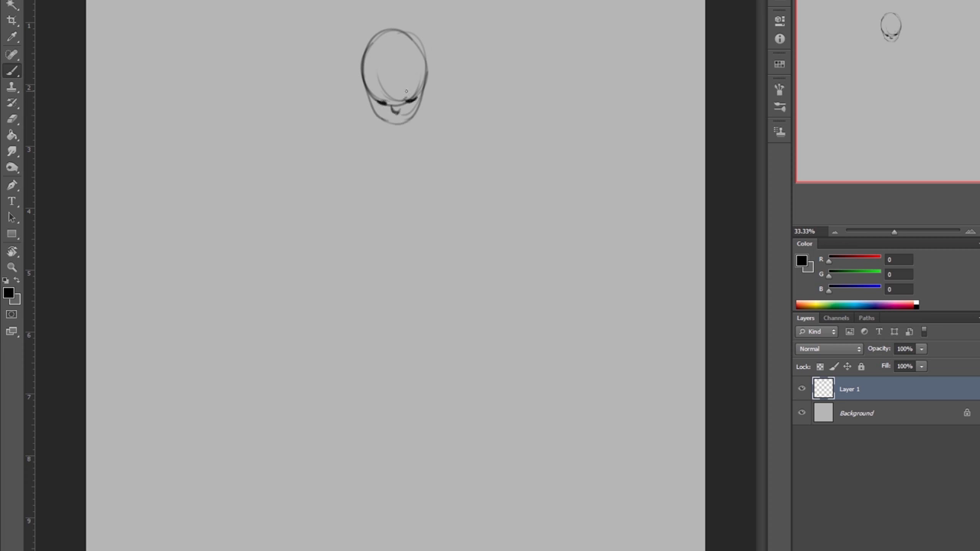
Add elf ears, a chin stroke and a shield-shaped torso under the head, undoing a stray stroke.
left_click_drag(359, 80, 374, 112)
left_click_drag(434, 76, 404, 121)
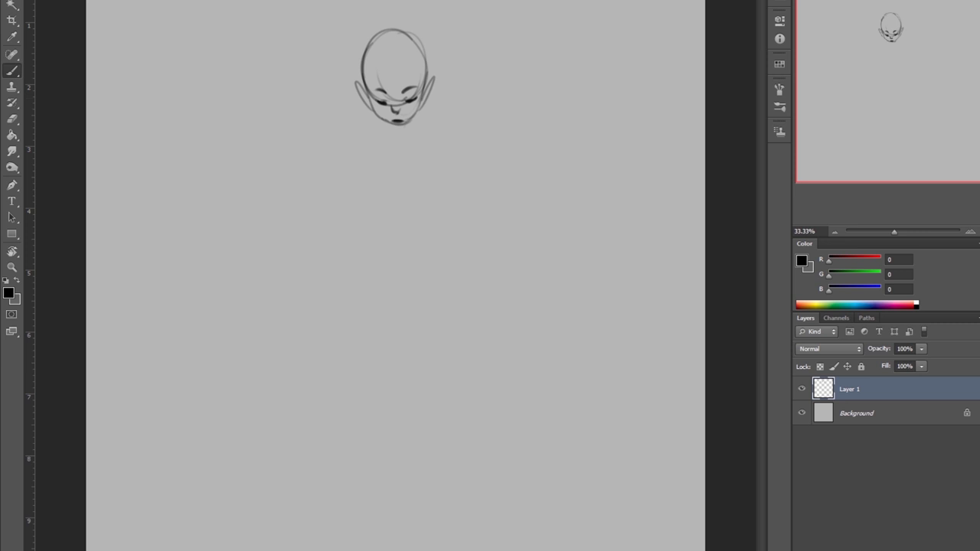
left_click_drag(351, 162, 448, 170)
left_click_drag(351, 164, 392, 242)
mouse_move(449, 170)
left_mouse_down()
mouse_move(398, 240)
mouse_move(344, 349)
left_mouse_up()
key("ctrl+z")
Draw a diamond-shaped pelvis below the torso and squash it upward.
left_click_drag(395, 248, 394, 358)
left_click_drag(396, 249, 444, 299)
mouse_move(455, 304)
left_mouse_down()
mouse_move(394, 358)
mouse_move(413, 322)
left_mouse_up()
right_click(476, 254)
left_click(497, 261)
Sketch both legs down from the pelvis with rough feet at the bottom.
left_click_drag(356, 291, 331, 507)
left_click_drag(431, 291, 462, 490)
left_click_drag(323, 528, 351, 517)
left_click_drag(304, 549, 360, 518)
mouse_move(457, 519)
left_mouse_down()
mouse_move(470, 489)
mouse_move(498, 528)
left_mouse_up()
left_click_drag(463, 545, 506, 547)
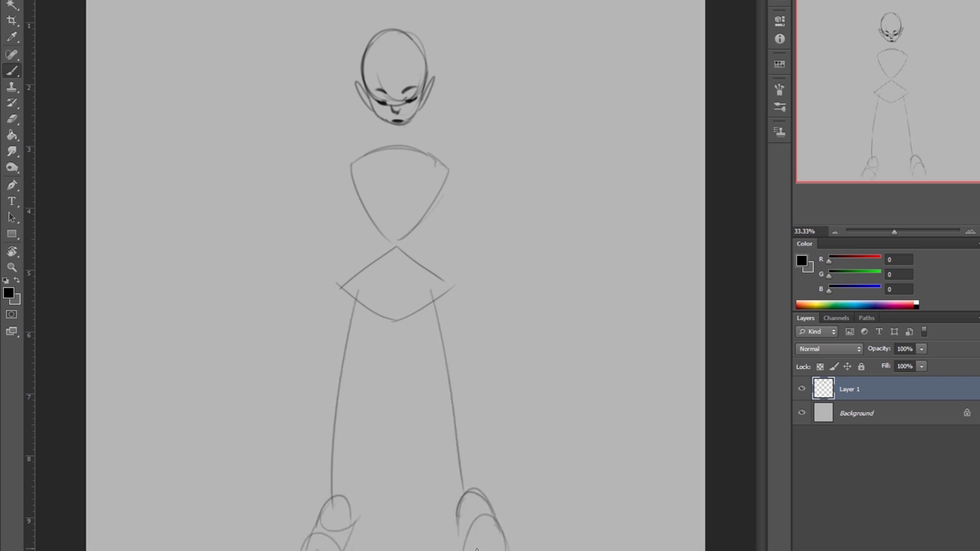
Try repositioning the feet and redrawing a leg, then undo and erase those leg and foot strokes.
key("m")
left_click_drag(284, 498, 350, 520)
left_click_drag(449, 477, 498, 536)
left_click_drag(474, 505, 474, 509)
key("b")
left_click_drag(346, 318, 340, 520)
key("ctrl+alt+z")
key("ctrl+alt+z")
key("ctrl+alt+z")
key("e")
key("ctrl+k")
key("Escape")
left_click_drag(368, 343, 353, 349)
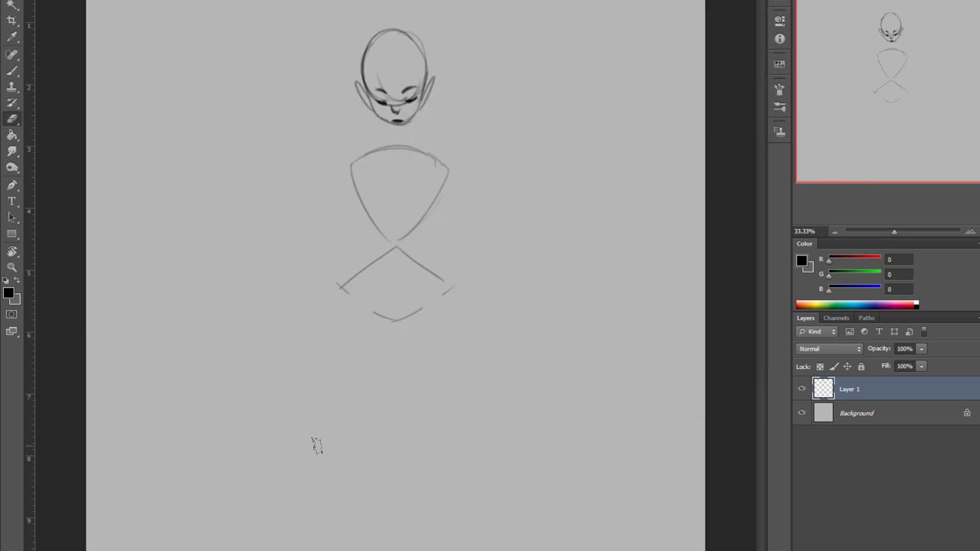
Lasso the lower pelvis diamond and reshape it with a free transform.
key("l")
left_click_drag(330, 291, 459, 295)
key("ctrl+t")
key("Return")
Redraw both leg lines, crossed ground lines and the feet at the bottom.
key("b")
left_click_drag(339, 273, 330, 511)
left_click_drag(420, 299, 461, 498)
left_click_drag(280, 509, 529, 514)
left_click_drag(485, 540, 542, 476)
left_click_drag(314, 528, 360, 536)
left_click_drag(252, 535, 306, 521)
key("e")
left_click_drag(383, 80, 393, 55)
Darken the eyebrows, closed eyes, nose, mouth and face outline.
scroll(377, 82, "up", 5)
key("b")
left_click_drag(366, 344, 383, 360)
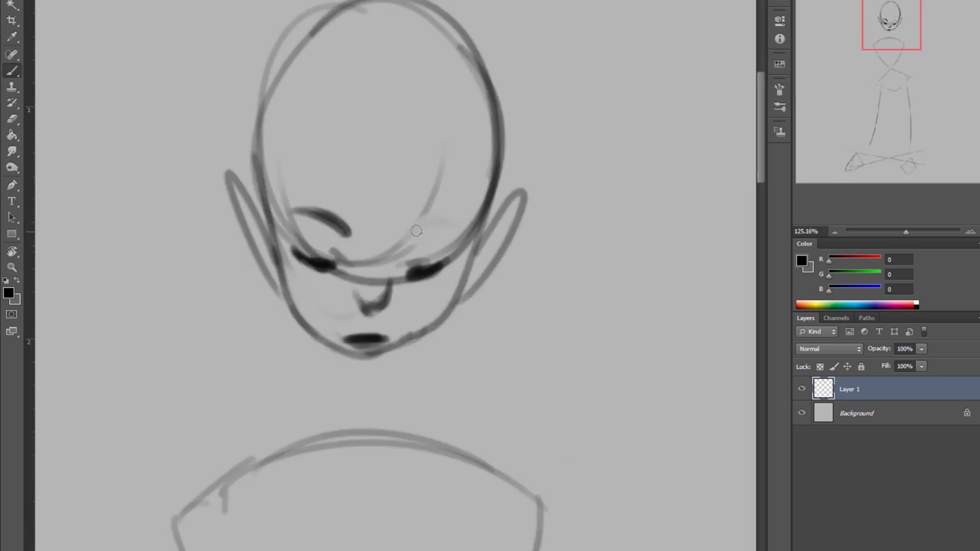
left_click_drag(413, 229, 459, 218)
left_click_drag(417, 274, 451, 264)
left_click_drag(295, 258, 335, 270)
mouse_move(314, 211)
left_mouse_down()
mouse_move(348, 231)
mouse_move(365, 280)
left_mouse_up()
Refine the nose and eye strokes, then zoom back out to the whole figure.
scroll(281, 200, "up", 1)
key("e")
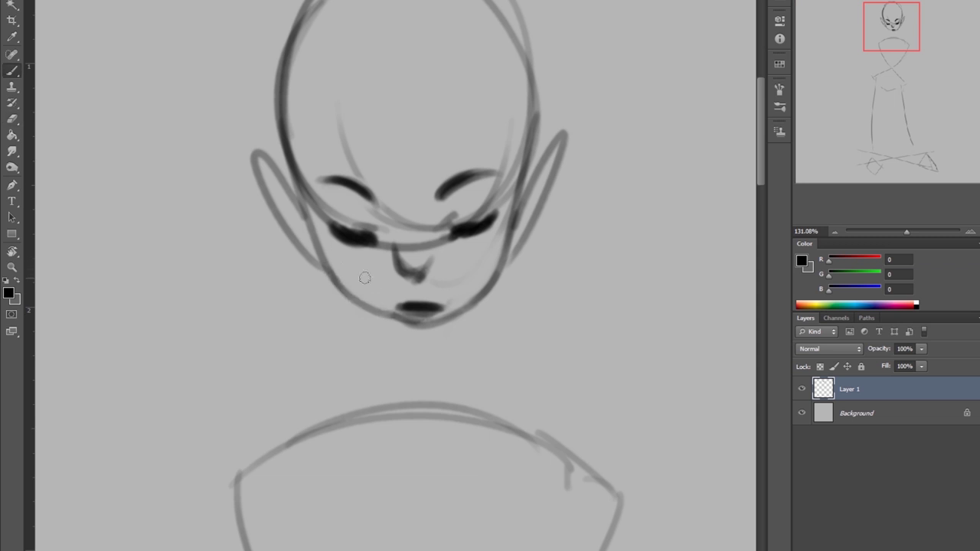
key("b")
left_click_drag(382, 230, 356, 221)
scroll(357, 221, "down", 5)
key("e")
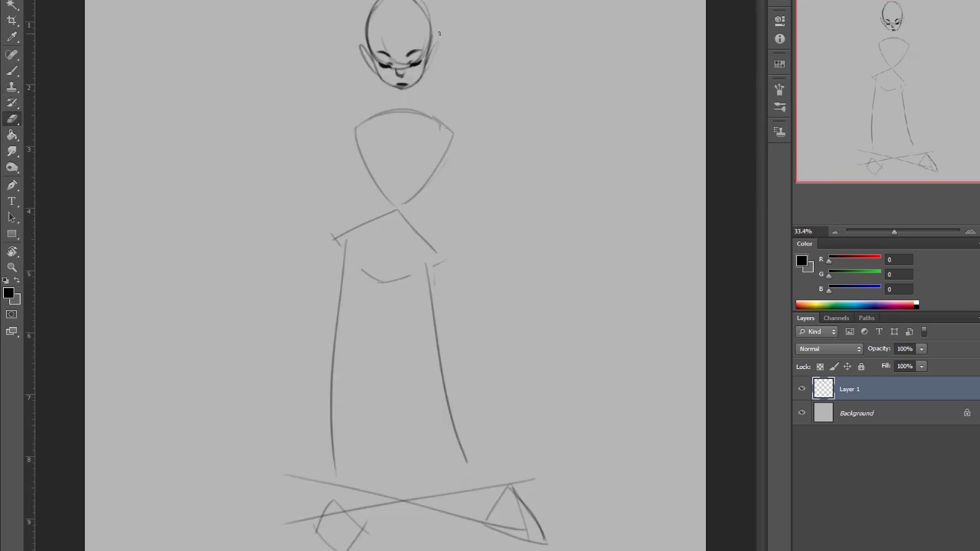
Redraw the right ear and sketch thighs, knee circles and lower legs.
key("b")
left_click_drag(433, 42, 424, 77)
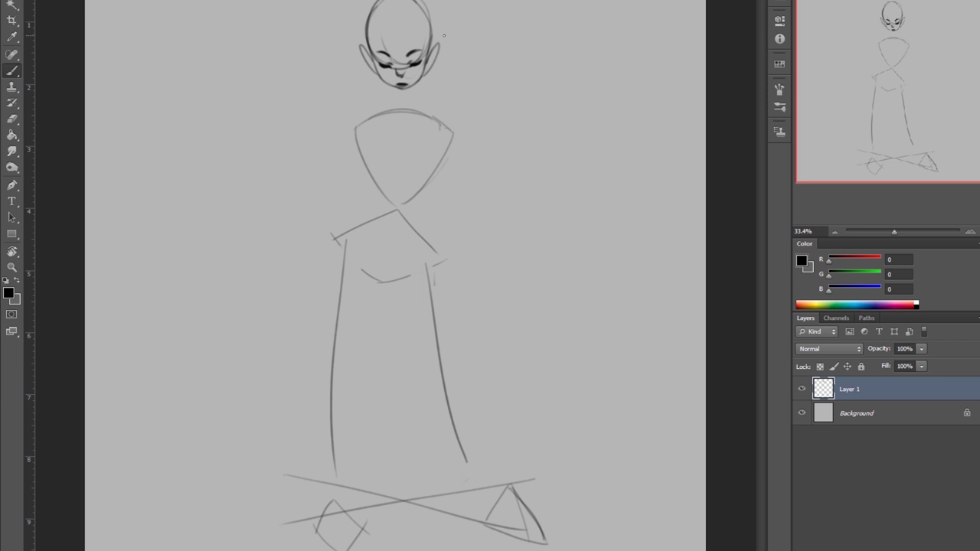
left_click_drag(366, 264, 337, 383)
left_click_drag(425, 264, 444, 390)
left_click_drag(333, 383, 344, 489)
left_click_drag(444, 395, 488, 470)
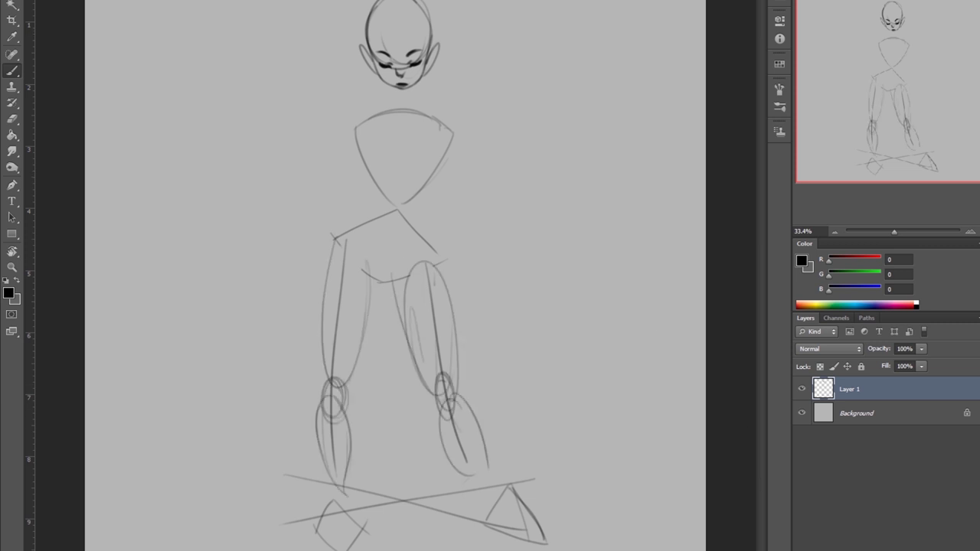
Redraw the leg contours, shift the figure into place and resize the left foot.
left_click_drag(391, 279, 428, 391)
left_click_drag(432, 253, 490, 497)
left_click_drag(253, 528, 296, 538)
key("Return")
Warp the legs with Liquify, then redraw the left knee and lower leg.
key("ctrl+shift+x")
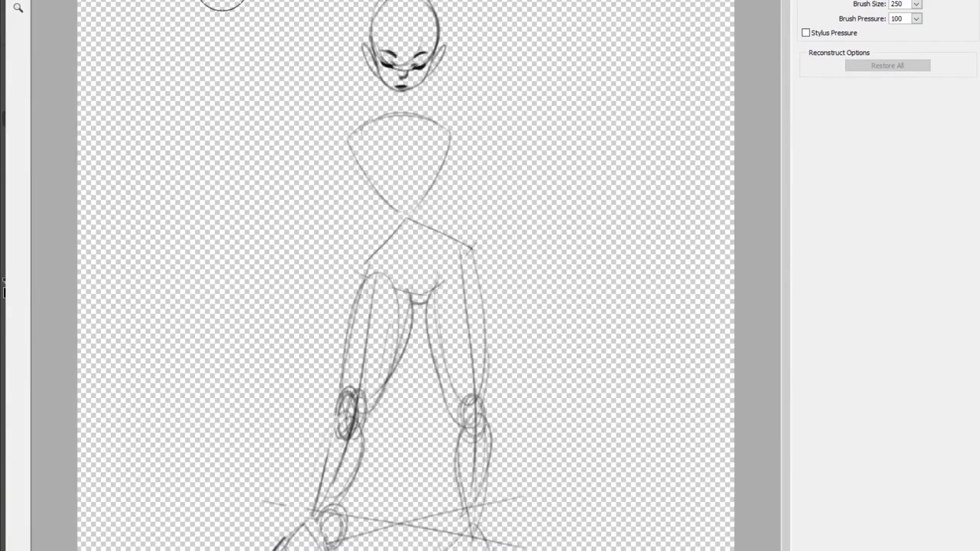
key("Return")
left_click_drag(327, 382, 329, 452)
mouse_move(340, 248)
left_mouse_down()
mouse_move(352, 388)
mouse_move(337, 498)
left_mouse_up()
left_click_drag(340, 394, 349, 433)
Distort the legs with free transform to angle them, adjusting the right leg.
key("ctrl+t")
left_click_drag(229, 210, 601, 205)
key("Return")
key("ctrl+t")
key("Return")
Draw shoulder circles, the left arm and the right arm with hand on hip.
left_click_drag(283, 220, 328, 260)
left_click_drag(338, 146, 339, 182)
left_click_drag(447, 156, 478, 336)
Tilt the head about 5 degrees and check proportions in a mirrored view.
key("l")
left_click_drag(352, 11, 356, 123)
key("ctrl+t")
left_click_drag(450, 17, 456, 24)
key("Return")
key("ctrl+shift+h")
Sketch the feet, erase part of one and reshape the right foot.
left_click_drag(459, 498, 521, 545)
key("e")
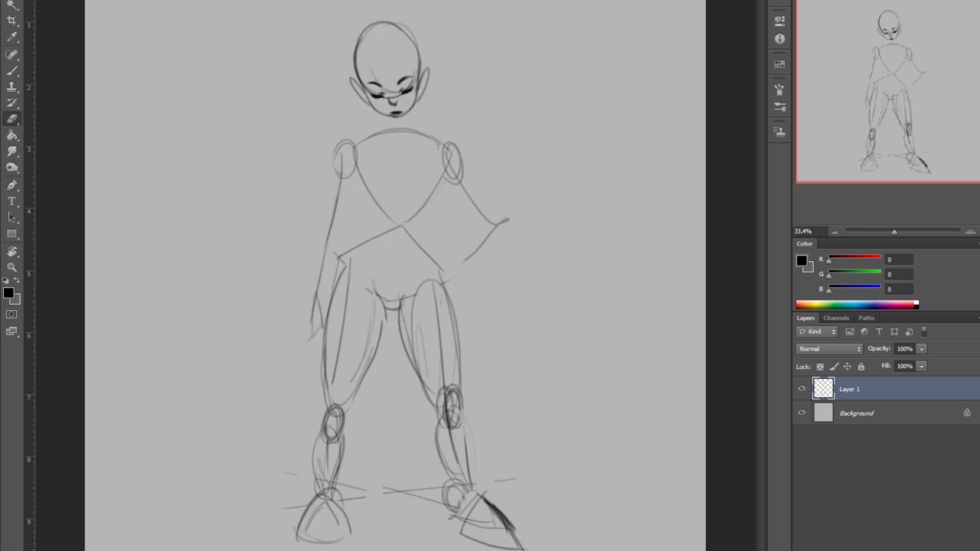
left_click_drag(493, 501, 486, 498)
left_click_drag(460, 479, 528, 545)
key("ctrl+t")
key("Return")
left_click_drag(329, 3, 453, 119)
Adjust the head again and touch up the face and both ear strokes.
key("ctrl+t")
key("Return")
key("ctrl+shift+h")
left_click_drag(366, 90, 423, 103)
key("e")
key("b")
left_click_drag(423, 66, 423, 99)
key("e")
key("b")
left_click_drag(360, 73, 354, 111)
key("ctrl+shift+h")
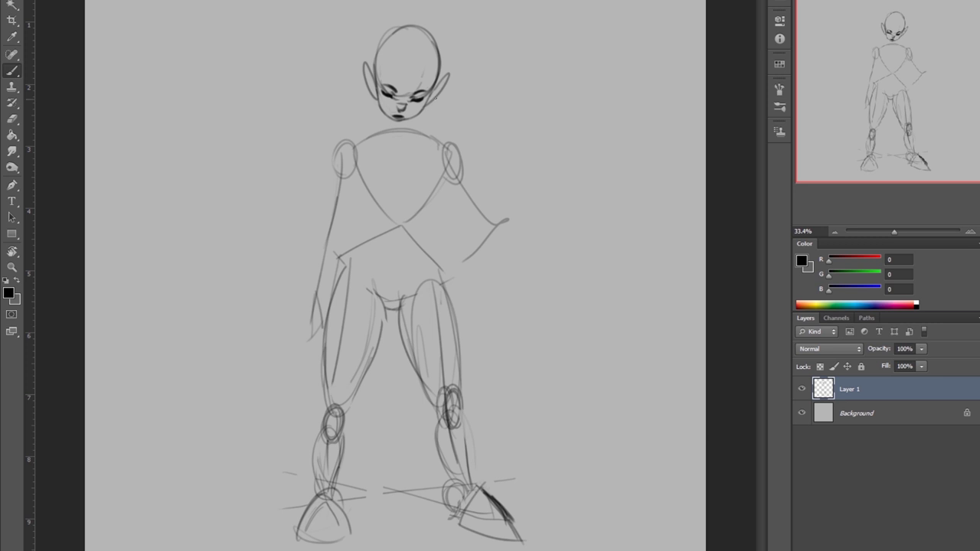
scroll(427, 105, "up", 5)
Fade Layer 1 by lowering its fill and add a new Layer 2 above it.
scroll(427, 104, "down", 5)
key("ctrl+shift+h")
key("e")
left_click_drag(921, 366, 868, 381)
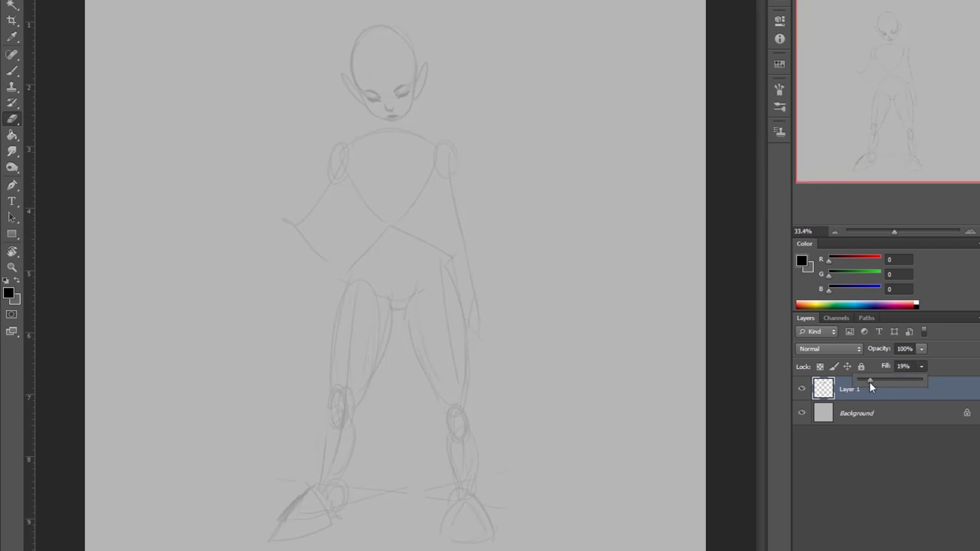
key("ctrl+shift+alt+n")
Trace the outer and inner left leg contours on Layer 2 and darken the lower left leg.
key("b")
left_click_drag(347, 280, 331, 375)
left_click_drag(392, 305, 365, 389)
key("ctrl+shift+h")
key("e")
key("b")
left_click_drag(461, 398, 476, 490)
left_click_drag(433, 417, 453, 471)
key("ctrl+shift+h")
left_click_drag(329, 426, 314, 491)
Trace the right leg's outer and inner contours, then clear the selection.
left_click_drag(445, 264, 462, 397)
left_click_drag(405, 304, 438, 398)
key("ctrl+shift+h")
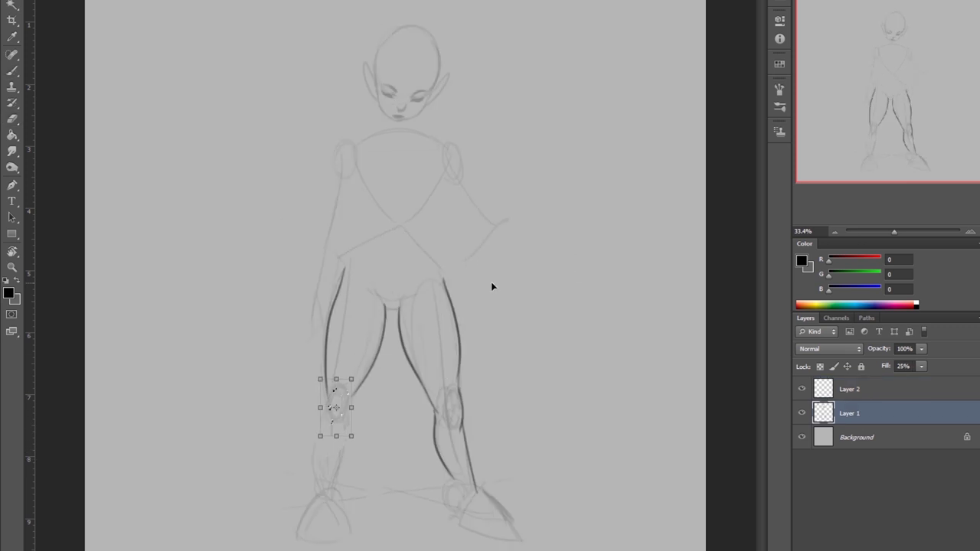
key("ctrl+shift+h")
key("v")
right_click(472, 309)
left_click(477, 316)
Draw the left and right chest curves and a short navel stroke on Layer 2.
key("b")
key("alt+bracketleft")
key("alt+bracketright")
left_click_drag(356, 151, 367, 196)
left_click_drag(422, 180, 443, 259)
key("e")
key("b")
key("ctrl+shift+h")
key("ctrl+shift+h")
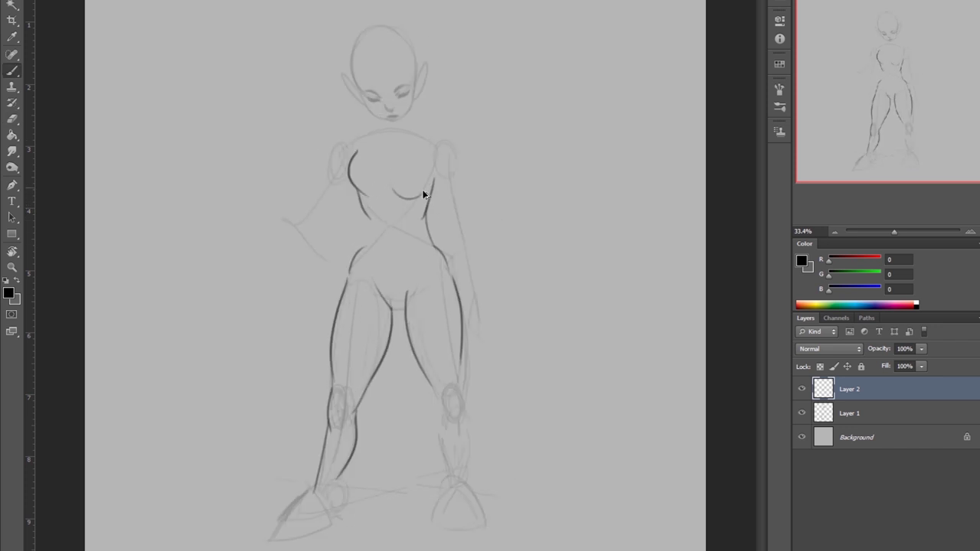
Free-transform the legs on Layer 1, rotating the right leg outward.
key("ctrl+shift+h")
left_click_drag(402, 242, 429, 525)
key("alt+bracketleft")
key("ctrl+t")
key("Return")
key("ctrl+shift+h")
key("ctrl+t")
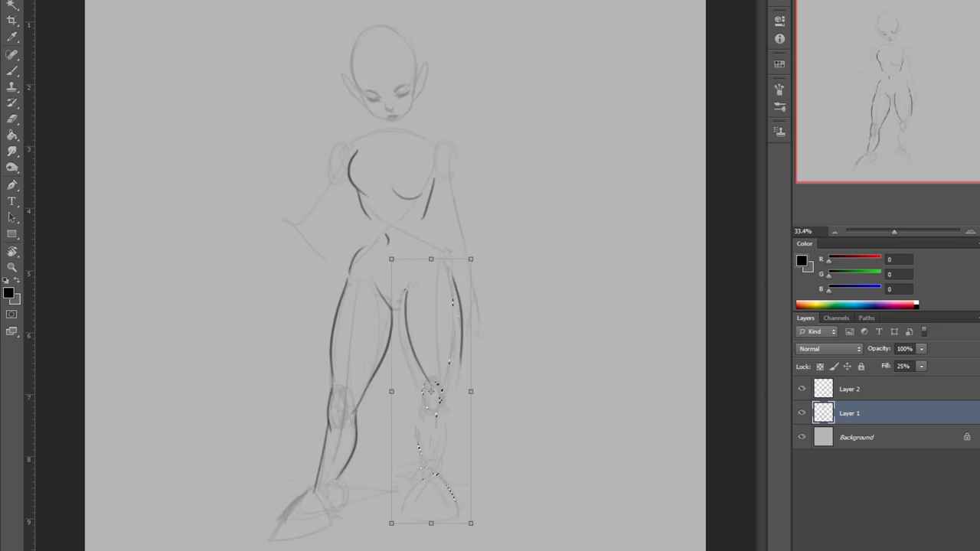
key("ctrl+shift+h")
left_click_drag(431, 392, 383, 392)
key("Return")
Add a shoulder stroke and rotate the arm inward toward the body.
key("ctrl+shift+h")
key("b")
left_click_drag(436, 135, 458, 253)
key("ctrl+t")
left_click_drag(510, 171, 556, 207)
key("Return")
key("b")
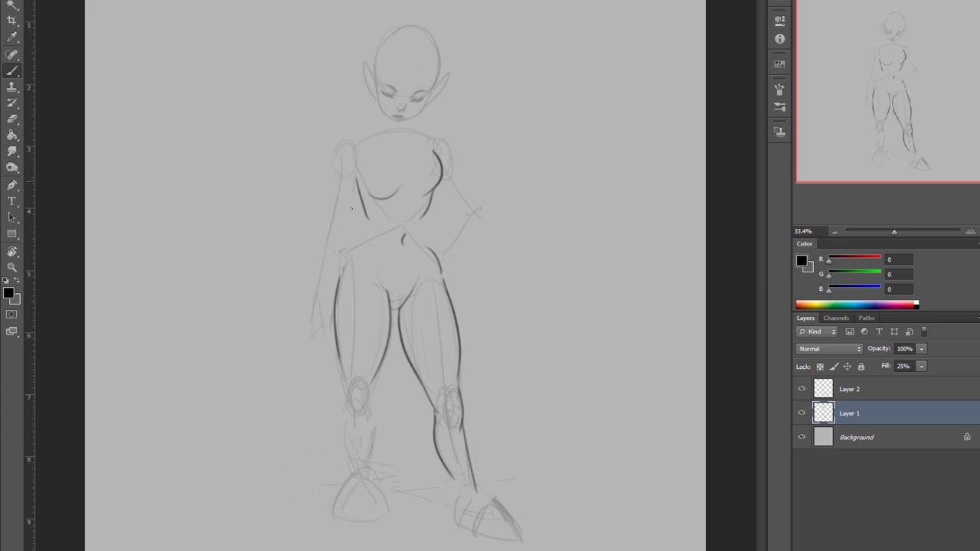
Review the sketch mirrored, at full-figure view and zoomed in.
key("ctrl+shift+h")
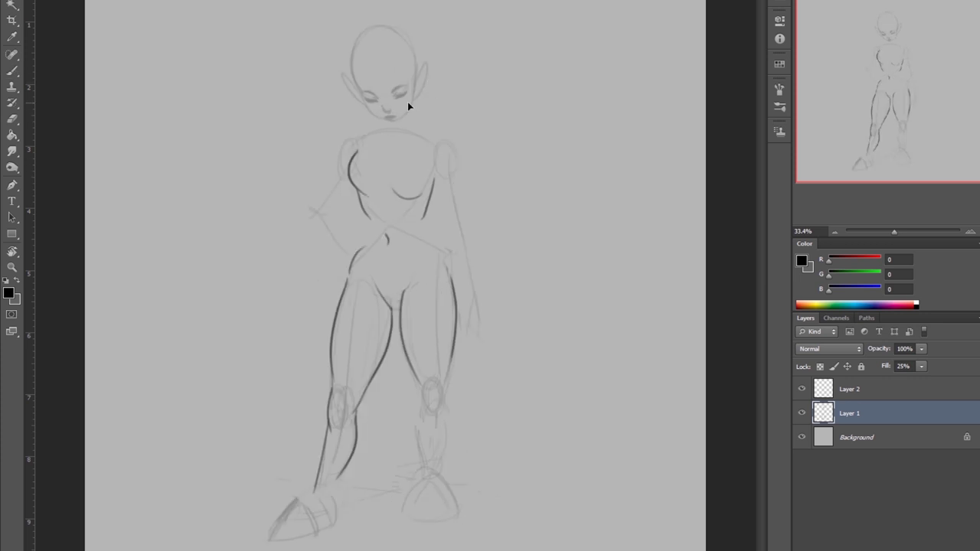
scroll(417, 68, "up", 5)
key("ctrl+0")
key("e")
key("ctrl+shift+h")
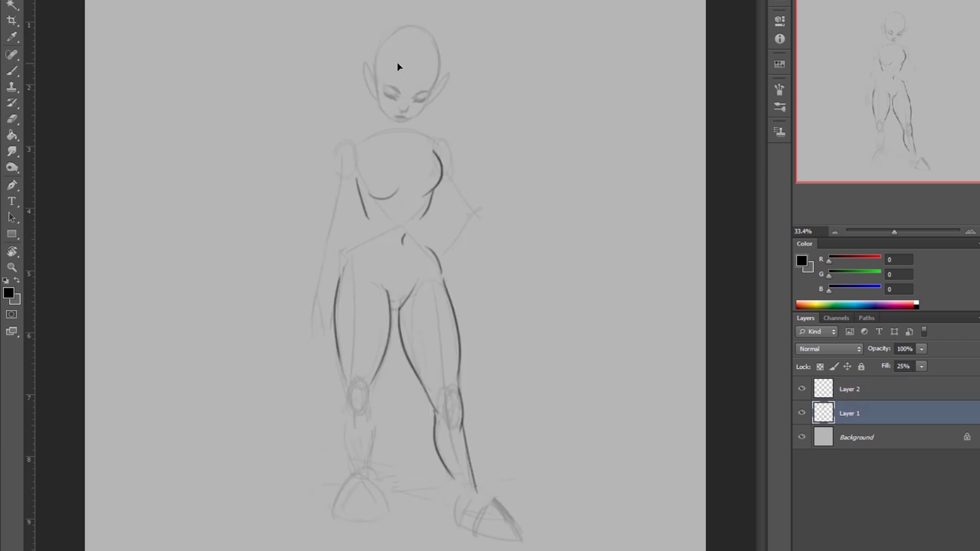
key("ctrl+plus")
key("ctrl+plus")
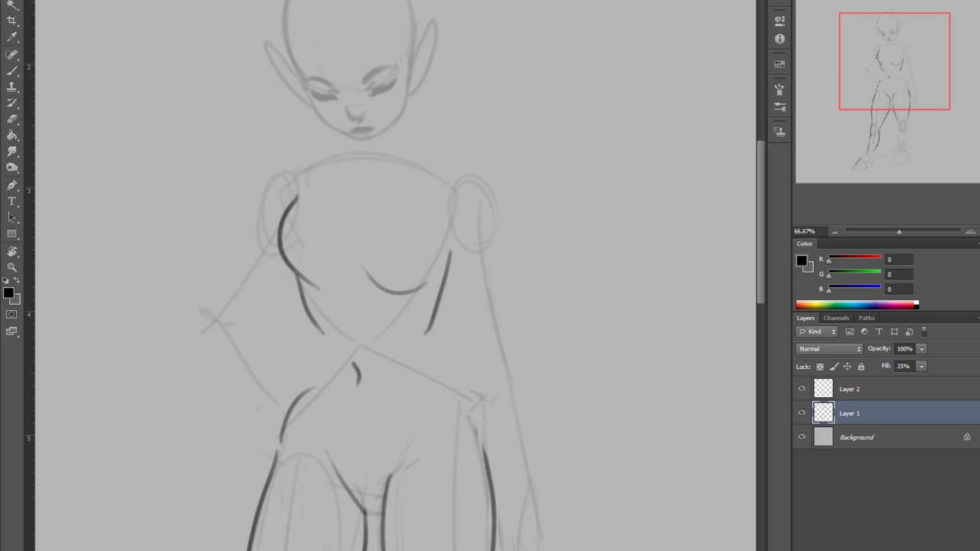
key("ctrl+minus")
key("ctrl+minus")
key("ctrl+minus")
key("b")
key("v")
key("b")
Darken the lower right leg and calf contours on Layer 2.
scroll(438, 113, "up", 4)
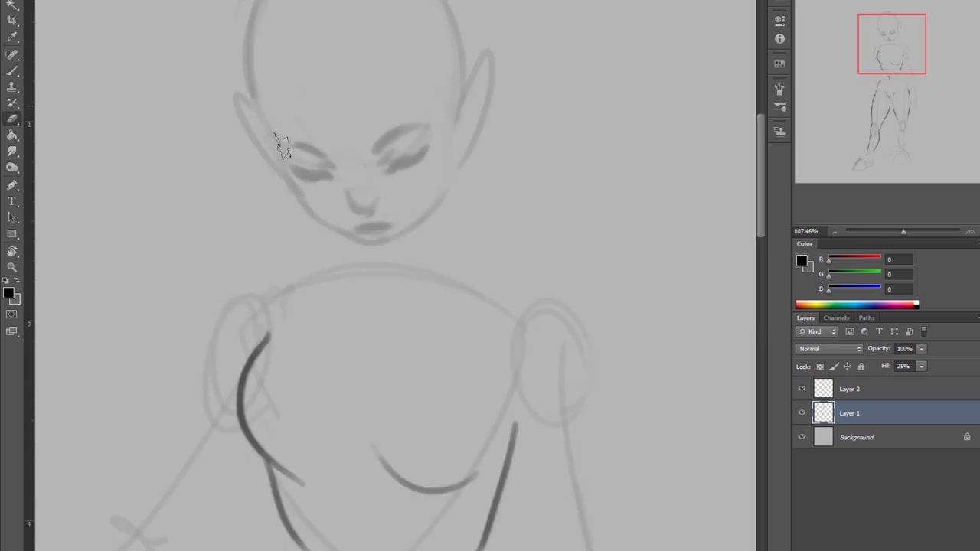
key("ctrl+0")
key("e")
key("alt+bracketright")
key("b")
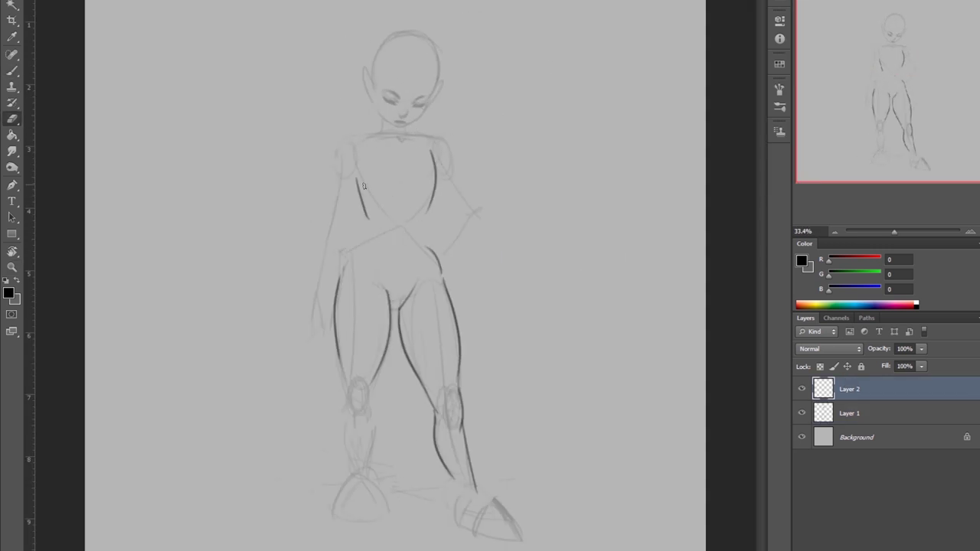
key("h")
left_click_drag(423, 404, 426, 479)
left_click_drag(447, 404, 444, 464)
left_click_drag(452, 352, 447, 411)
left_click_drag(413, 366, 426, 408)
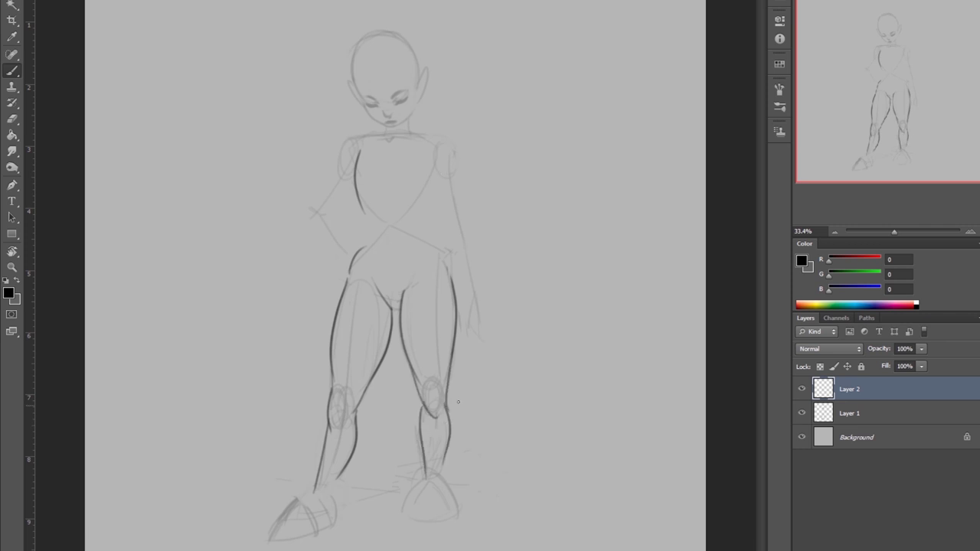
key("h")
key("h")
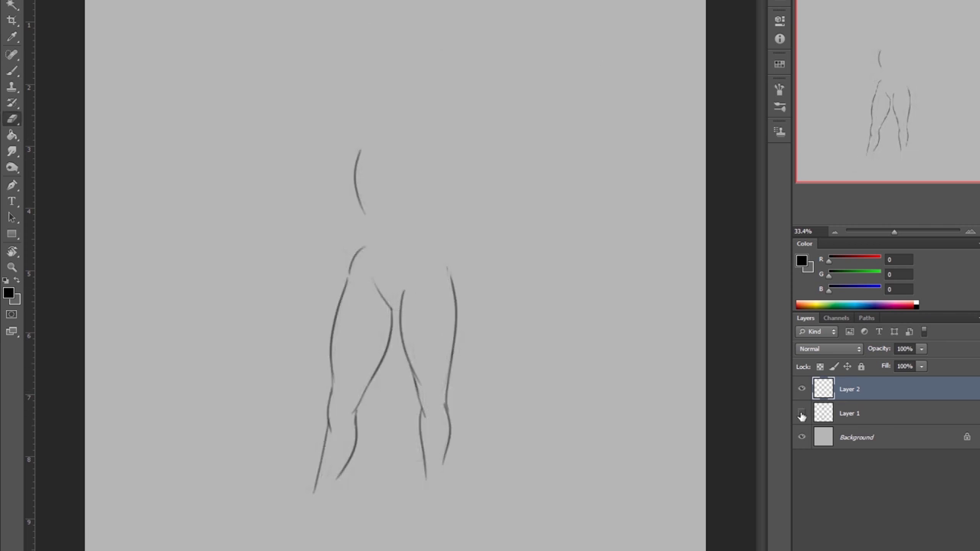
Add a new Layer 3 and draw eyelashes on both eyes.
key("ctrl+shift+alt+n")
key("z")
left_click_drag(319, 62, 434, 151)
key("b")
left_click_drag(481, 220, 535, 223)
left_click_drag(299, 255, 375, 246)
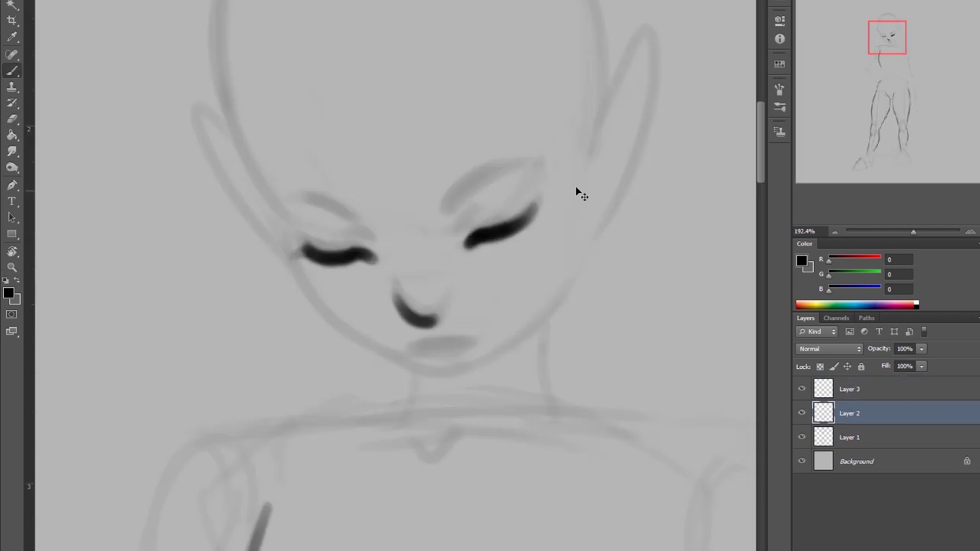
key("ctrl+0")
Add more eyelash strokes across the eyes.
key("h")
left_click_drag(359, 46, 451, 130)
mouse_move(355, 173)
left_mouse_down()
mouse_move(401, 197)
mouse_move(487, 211)
left_mouse_up()
key("ctrl+0")
key("h")
left_click_drag(345, 23, 436, 145)
Lighten the mouth mark on Layer 1 with the eraser.
key("alt+bracketleft")
key("e")
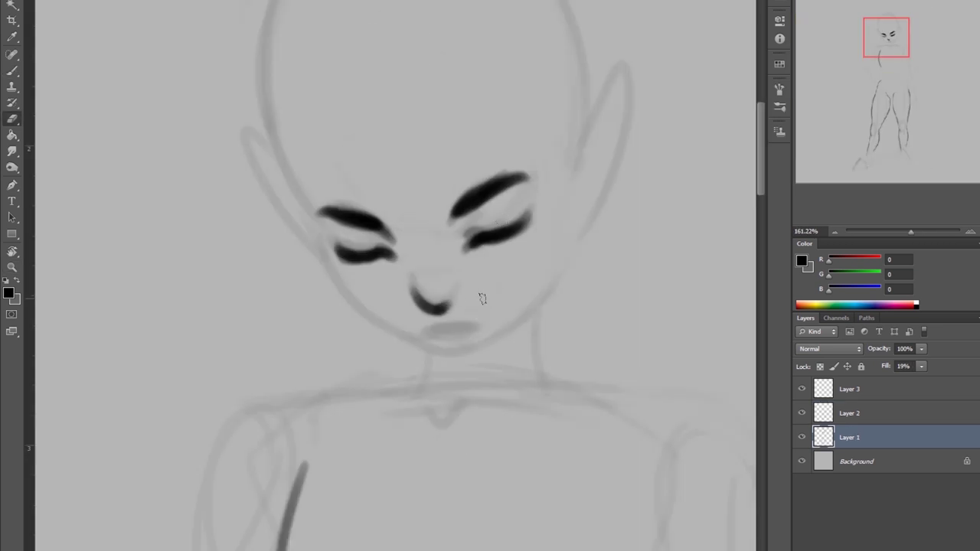
left_click_drag(477, 330, 422, 327)
key("ctrl+minus")
key("ctrl+minus")
scroll(490, 252, "up", 2)
Select the left eye on Layer 2 and nudge it into place.
key("l")
mouse_move(428, 52)
left_mouse_down()
mouse_move(449, 43)
mouse_move(430, 43)
left_mouse_up()
key("alt+bracketright")
key("ctrl+d")
key("b")
left_click_drag(433, 128, 460, 132)
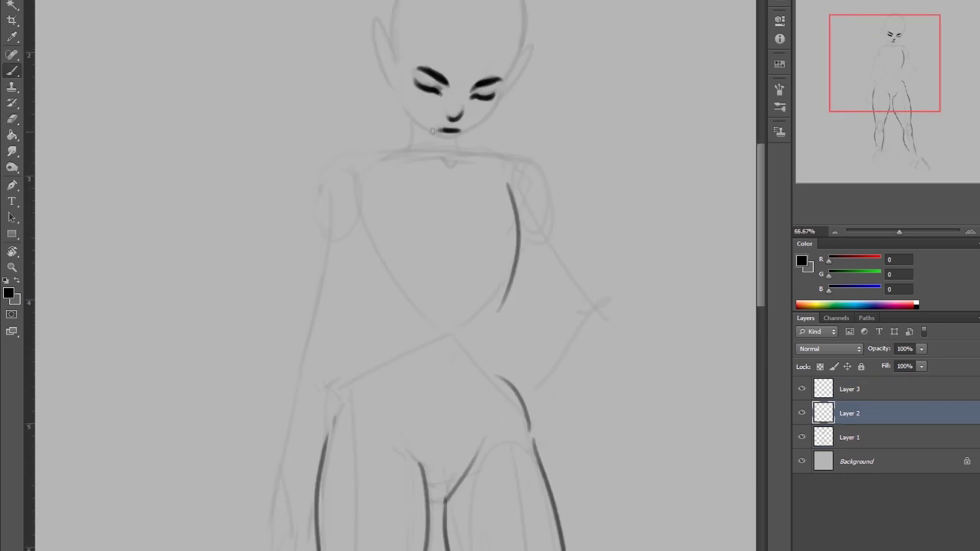
key("ctrl+minus")
key("ctrl+minus")
Hide and show Layer 2 to compare its lines with the layers below.
key("e")
key("b")
key("e")
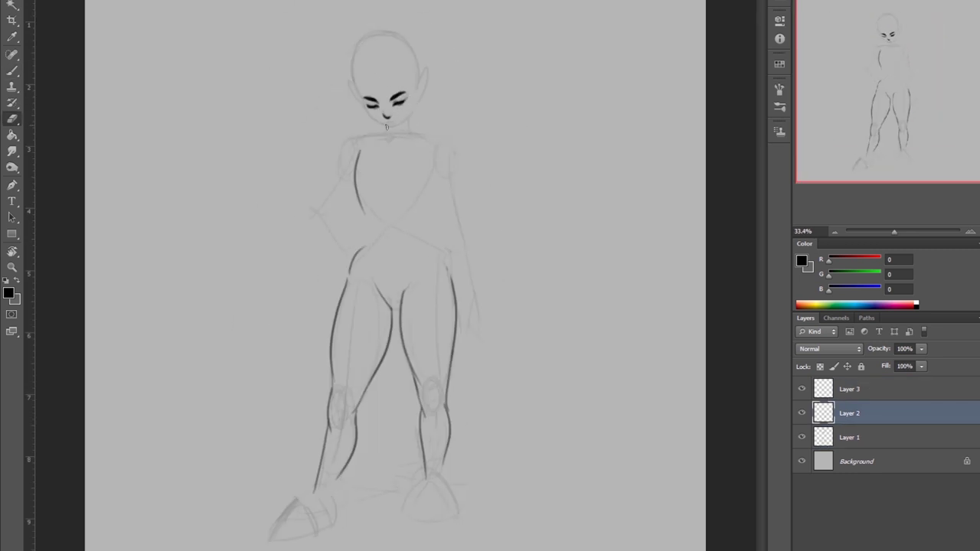
left_click(386, 116)
key("b")
left_click(802, 413)
left_click(801, 414)
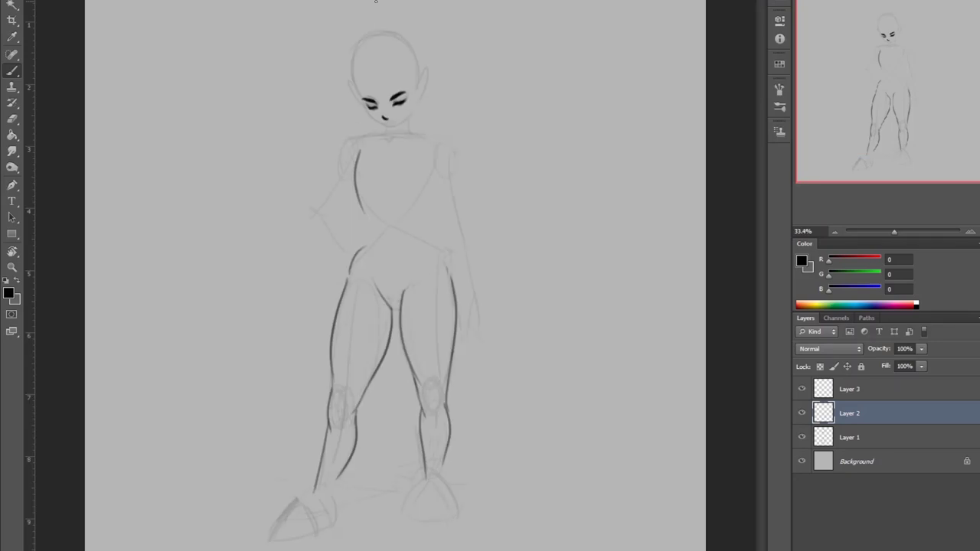
Check the drawing mirrored at face, full-figure and torso zoom levels.
key("ctrl+shift+h")
key("e")
key("b")
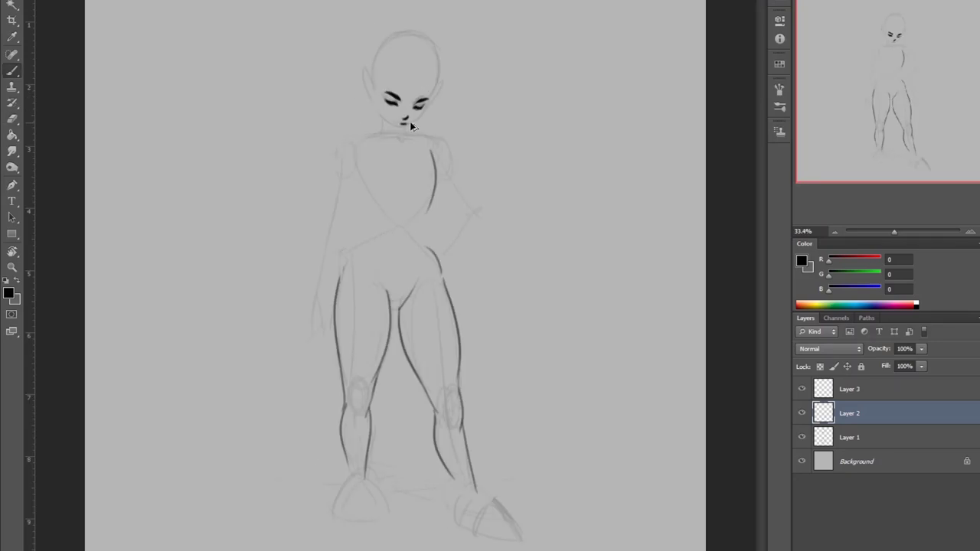
key("ctrl+shift+h")
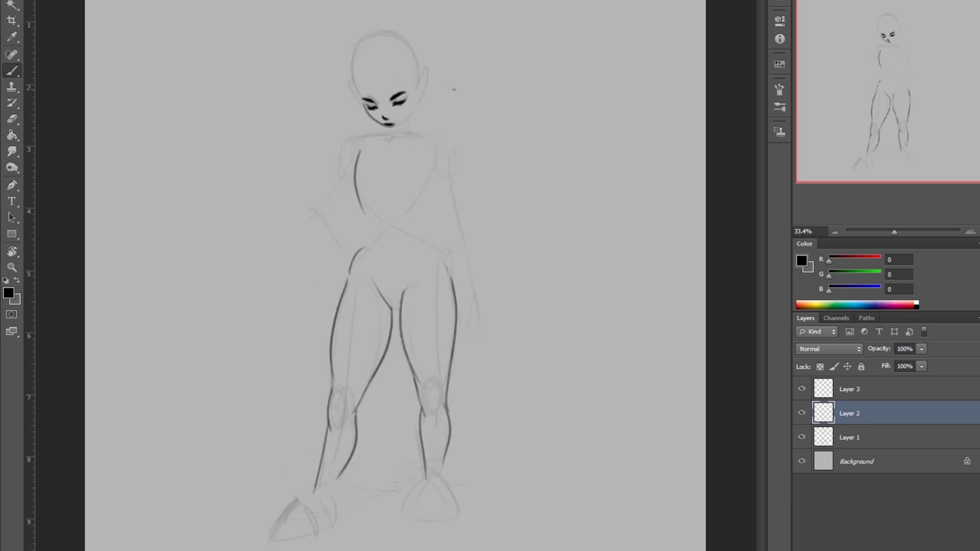
scroll(454, 90, "up", 5)
key("e")
key("b")
key("ctrl+0")
key("ctrl+shift+h")
key("ctrl+shift+h")
key("ctrl+minus")
key("ctrl+plus")
key("ctrl+plus")
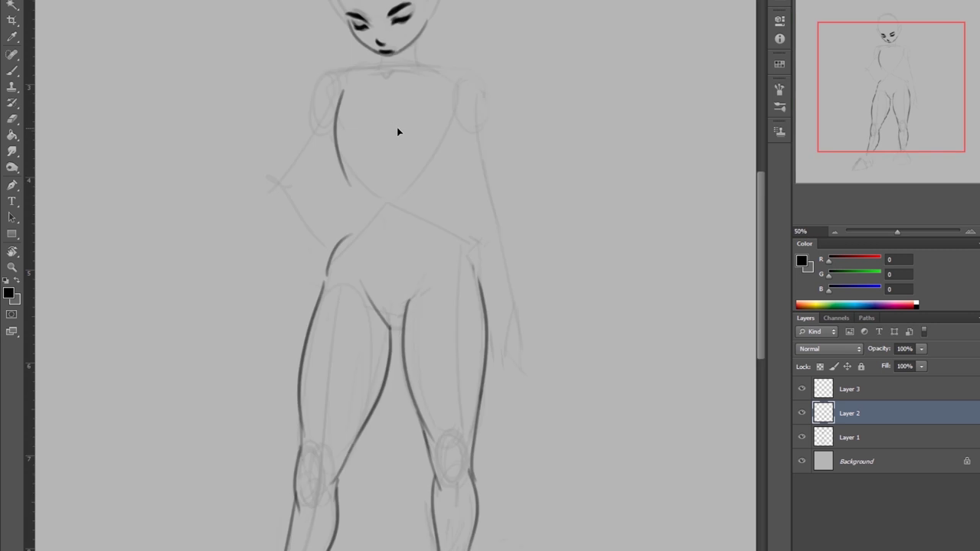
Free-transform the face to adjust its size and tilt.
key("ctrl+0")
key("ctrl+t")
key("Escape")
key("ctrl+t")
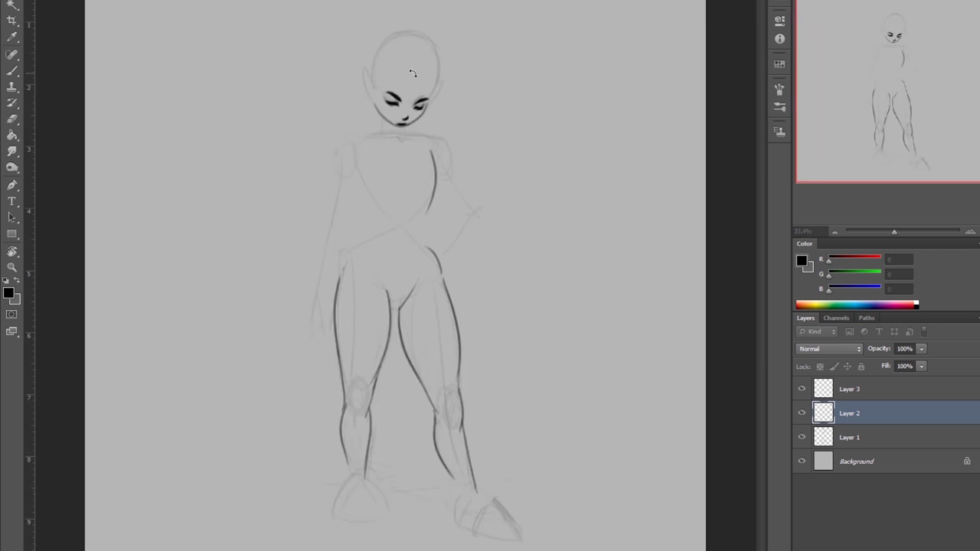
key("Return")
Flip the canvas to check the figure's proportions after the face change.
key("ctrl+shift+h")
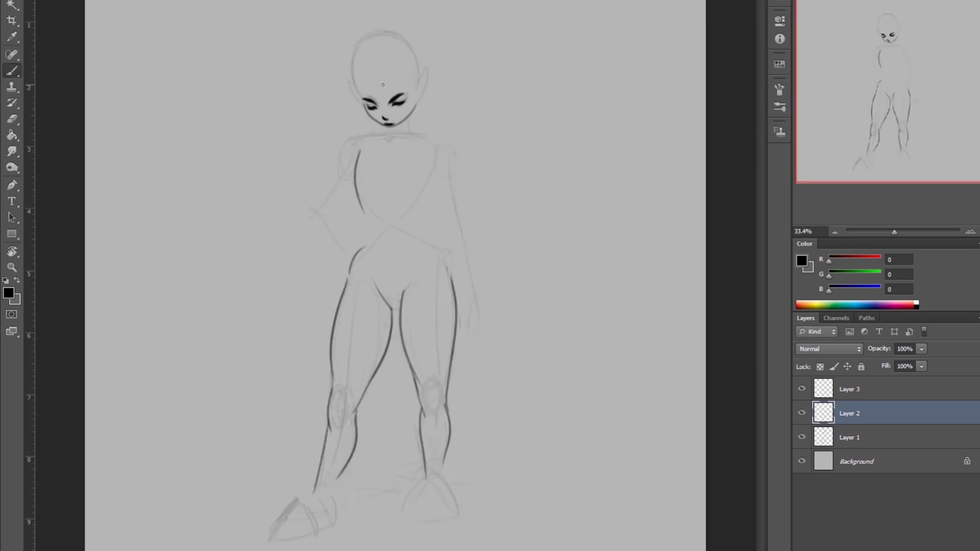
key("e")
key("b")
key("ctrl+shift+h")
key("e")
key("b")
key("e")
key("b")
Flip the canvas back and forth to check the face.
scroll(398, 114, "up", 5)
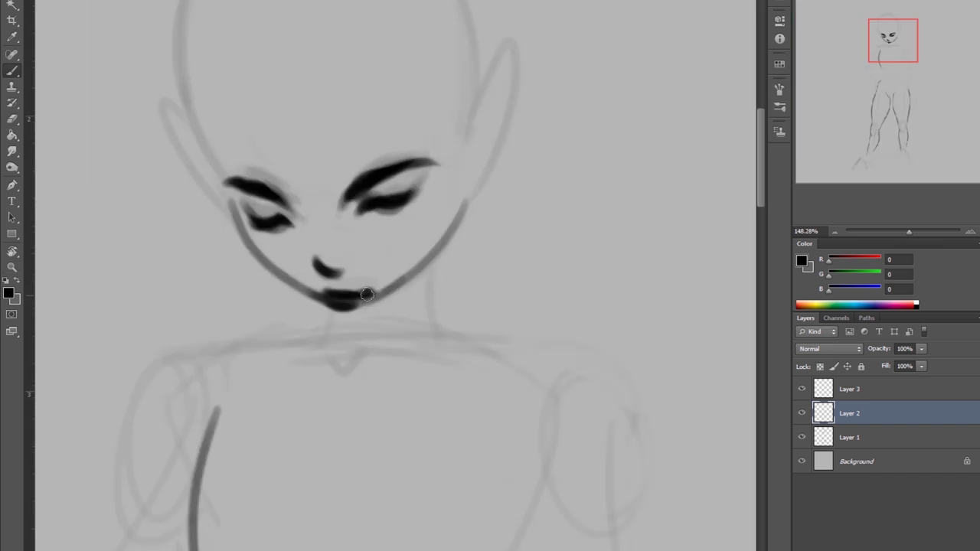
scroll(334, 293, "down", 5)
key("ctrl+shift+h")
scroll(429, 230, "up", 4)
key("ctrl+shift+h")
scroll(488, 213, "down", 5)
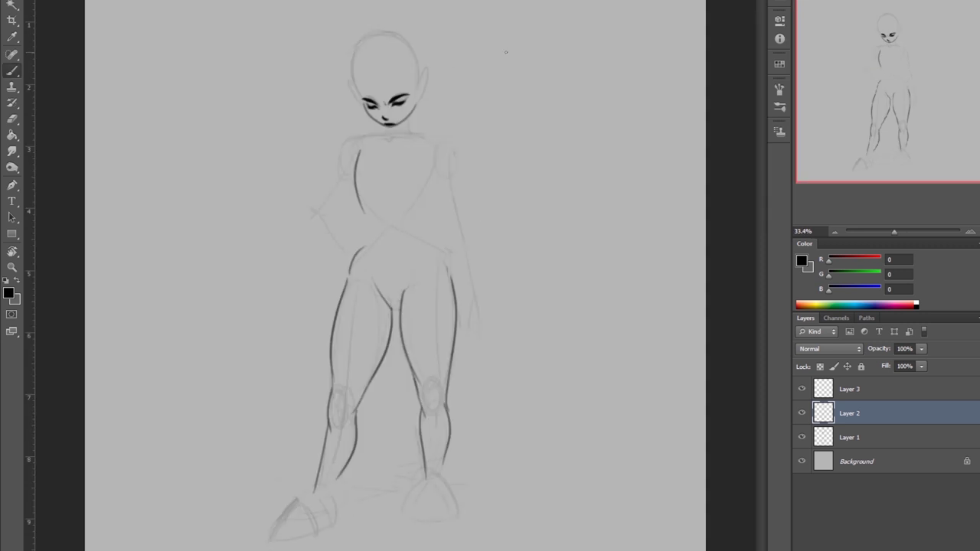
Select Layer 3 and set its fill to 29%.
left_click(857, 390)
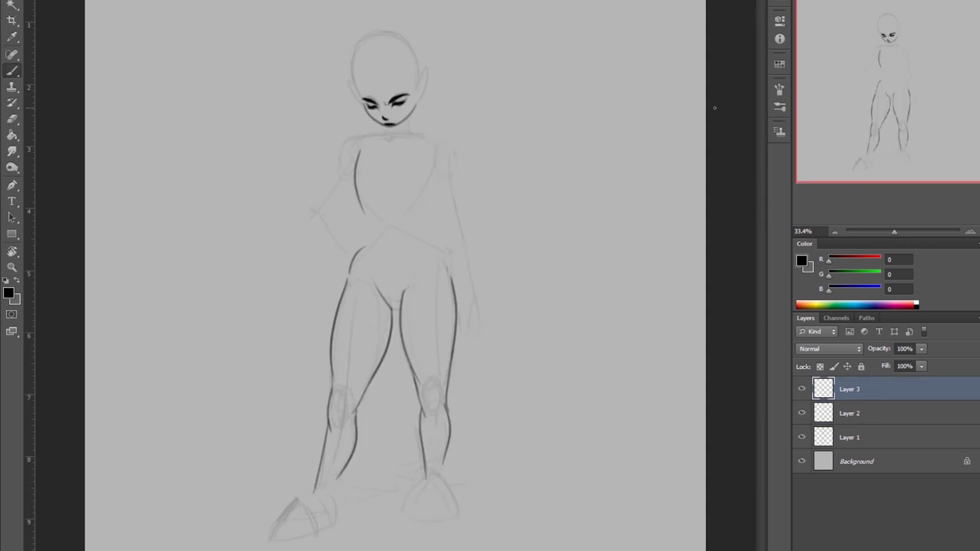
key("alt+[")
key("alt+]")
key("ctrl+minus")
key("ctrl+minus")
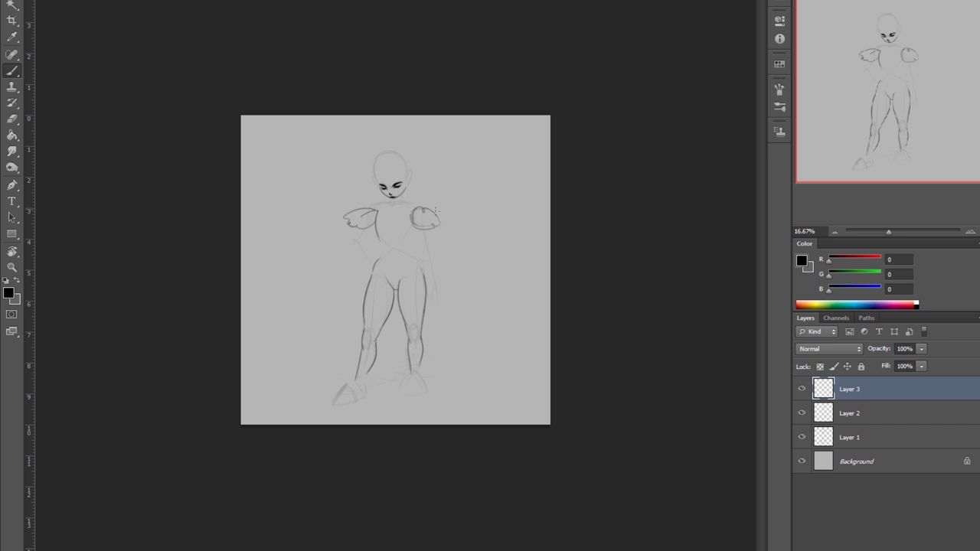
key("shift+2")
key("shift+9")
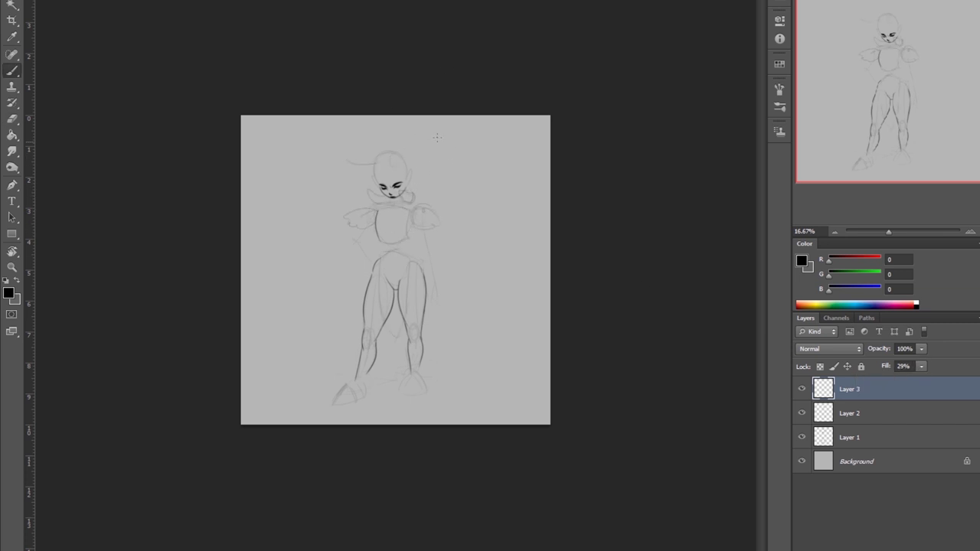
On Layer 3, sketch the large cape/wing shapes, collar and feather strokes, erasing stray lines.
key("ctrl+shift+h")
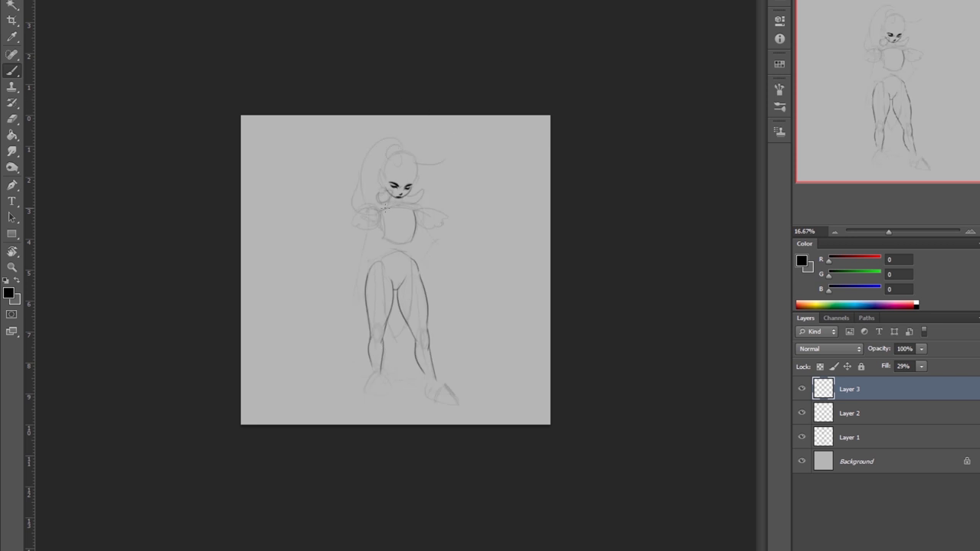
left_click_drag(318, 283, 429, 253)
left_click_drag(346, 259, 358, 283)
key("e")
left_click_drag(387, 206, 410, 235)
key("b")
key("e")
mouse_move(386, 138)
left_mouse_down()
mouse_move(401, 112)
mouse_move(432, 294)
left_mouse_up()
key("b")
Sketch the fluffy boots and redraw the cape edges on both sides, checking in mirrored view.
left_click_drag(417, 371, 451, 398)
left_click_drag(314, 261, 466, 229)
key("e")
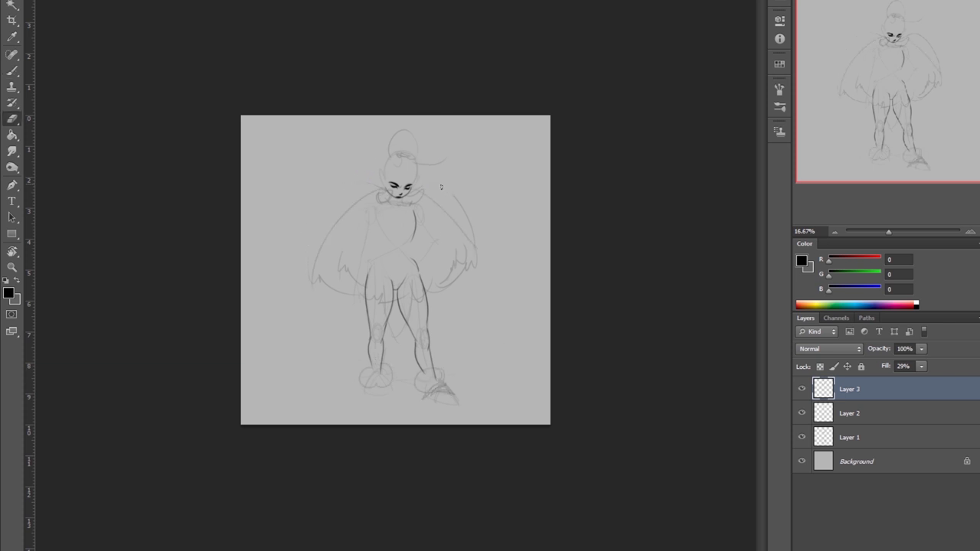
key("b")
key("ctrl+shift+h")
left_click_drag(429, 178, 465, 228)
key("e")
key("b")
left_click_drag(326, 257, 347, 289)
mouse_move(323, 205)
left_mouse_down()
mouse_move(364, 273)
mouse_move(485, 265)
left_mouse_up()
key("ctrl+shift+h")
Erase overlapping cape lines and the hair bun, and stroke in the left foot.
key("e")
left_click_drag(357, 197, 324, 249)
key("ctrl+shift+h")
key("b")
left_click_drag(331, 404, 354, 406)
key("e")
key("b")
left_click_drag(383, 138, 413, 176)
key("ctrl+shift+h")
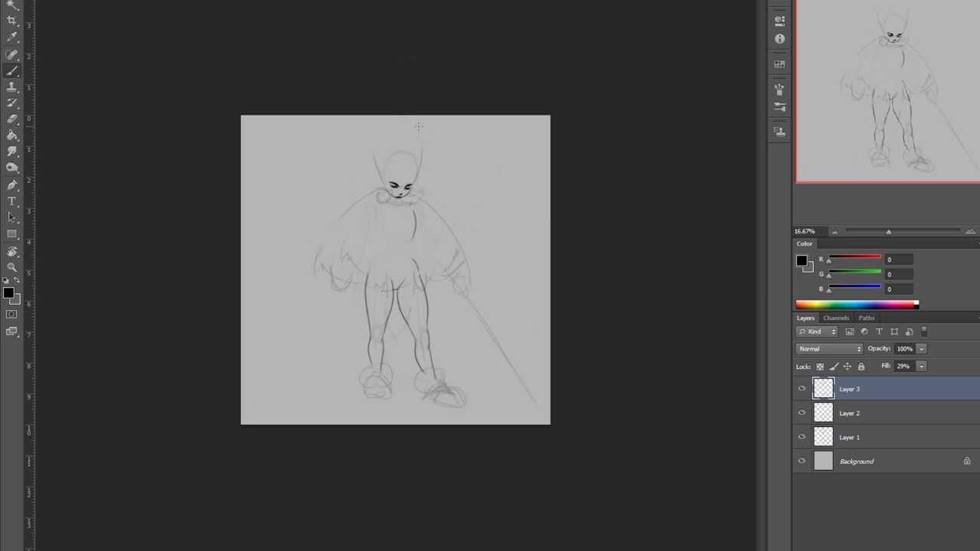
key("ctrl+shift+h")
Erase the hair spikes and right-hand triangle, then redraw and refine the torso and hip lines.
key("e")
left_click_drag(491, 124, 405, 121)
key("b")
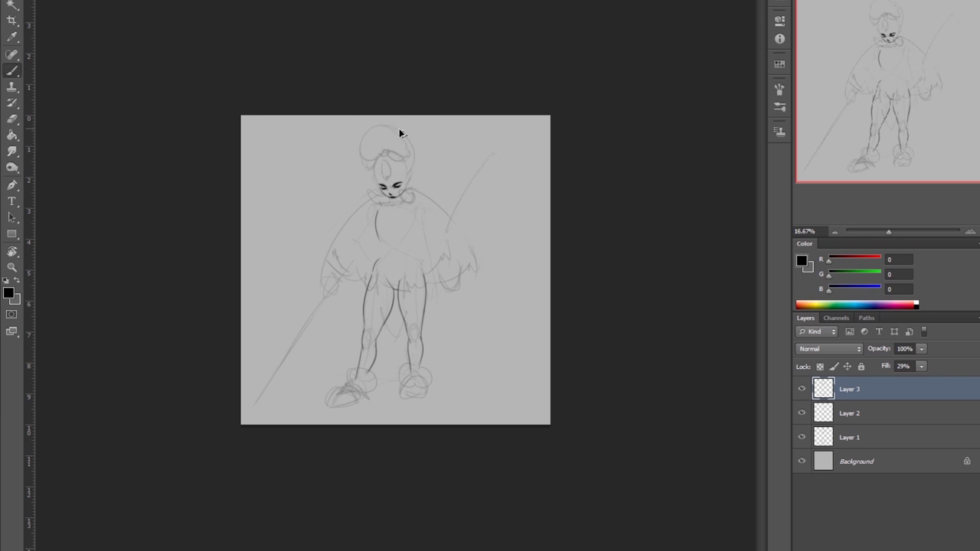
left_click_drag(369, 222, 372, 270)
mouse_move(413, 214)
left_mouse_down()
mouse_move(424, 272)
mouse_move(391, 320)
left_mouse_up()
key("e")
left_click_drag(371, 271, 387, 310)
key("b")
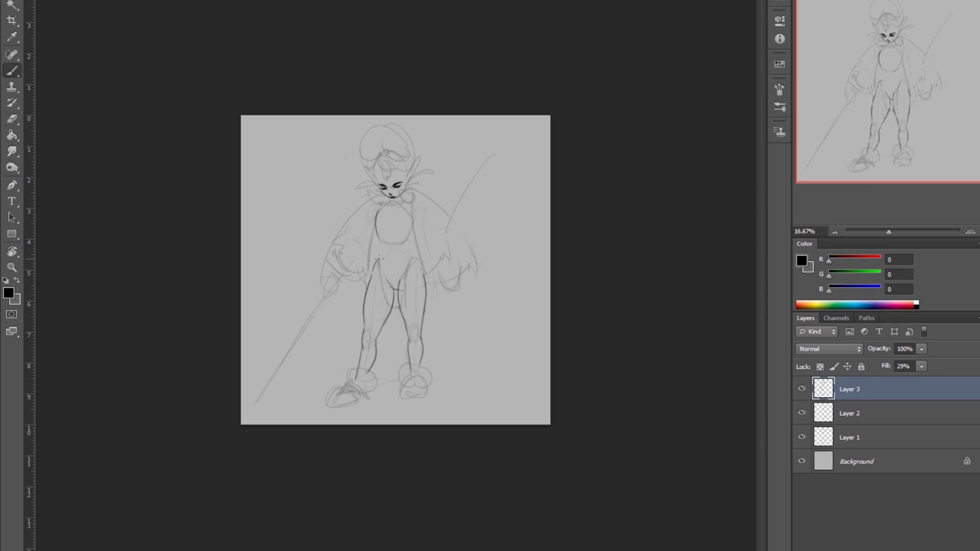
Add a new layer above Layer 2 for the face marks, then resume drawing on Layer 3.
left_click(850, 413)
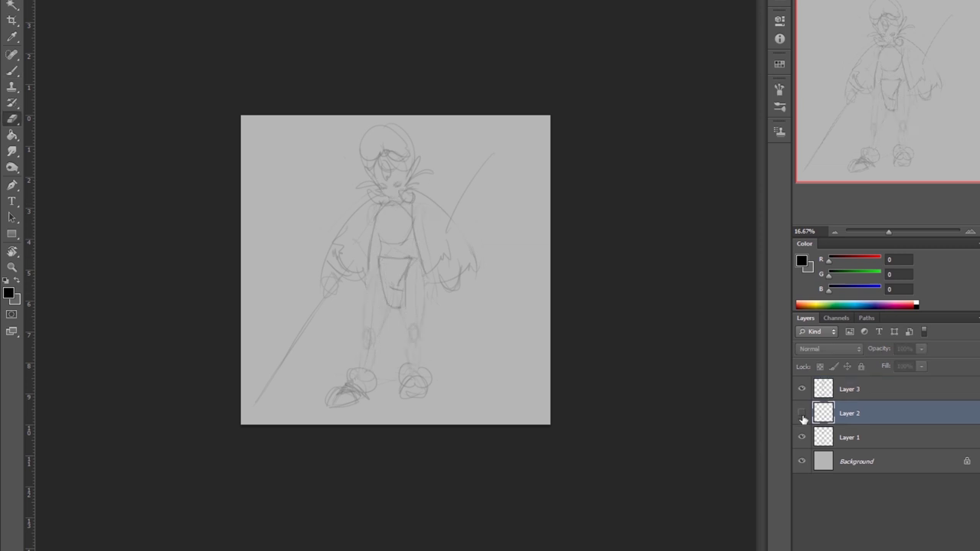
key("ctrl+shift+alt+n")
left_click(801, 413)
left_click(810, 388)
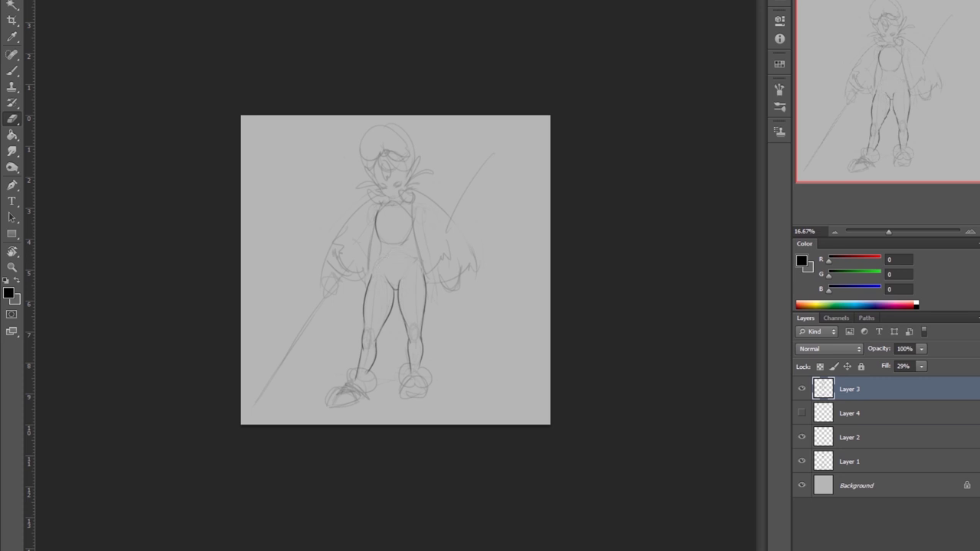
left_click(837, 437)
key("h")
left_click(848, 389)
key("b")
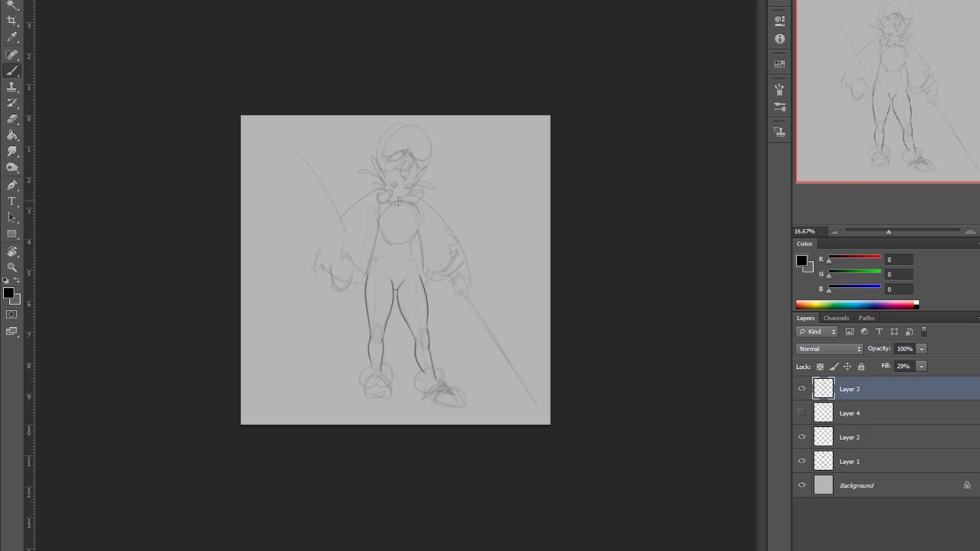
key("h")
Add a short collar stroke and sketch the fringed skirt under the torso, undoing a stray curve.
left_click_drag(490, 143, 530, 234)
key("ctrl+z")
key("e")
key("b")
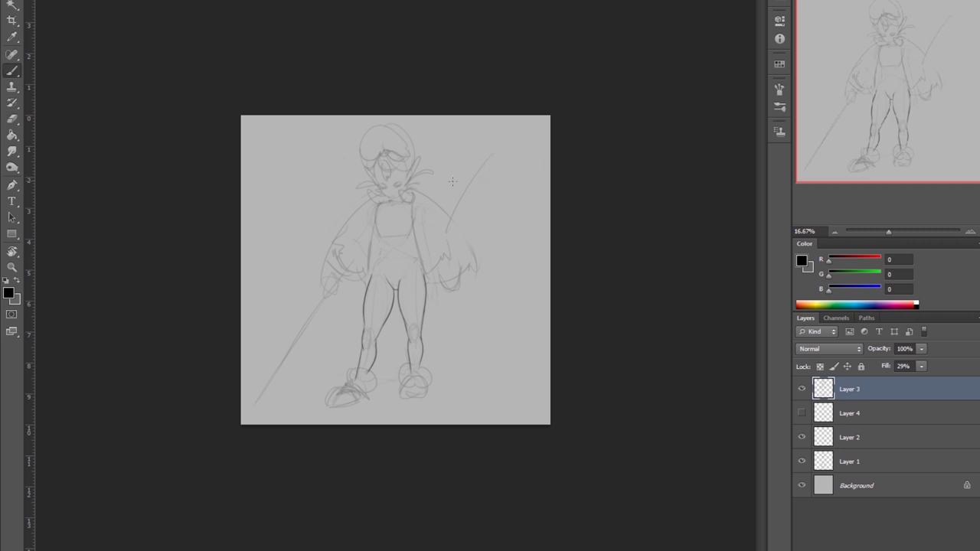
left_click_drag(379, 212, 404, 212)
key("e")
mouse_move(371, 264)
left_mouse_down()
mouse_move(383, 314)
mouse_move(396, 318)
left_mouse_up()
left_click_drag(382, 248, 414, 287)
key("h")
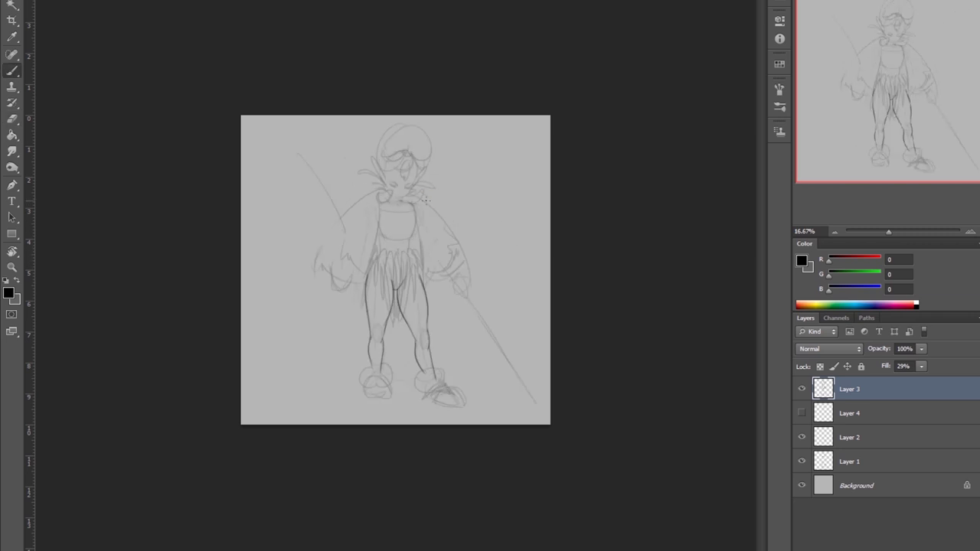
key("h")
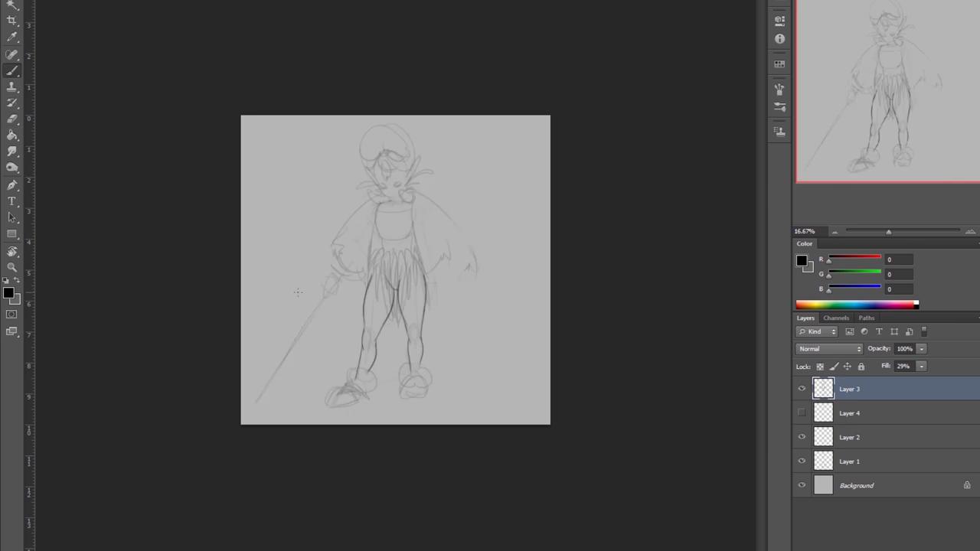
Lasso the head and transform it to reposition and reshape it, adding a small cape stroke.
key("e")
key("l")
mouse_move(348, 126)
left_mouse_down()
mouse_move(435, 127)
mouse_move(406, 139)
left_mouse_up()
key("Return")
key("h")
key("b")
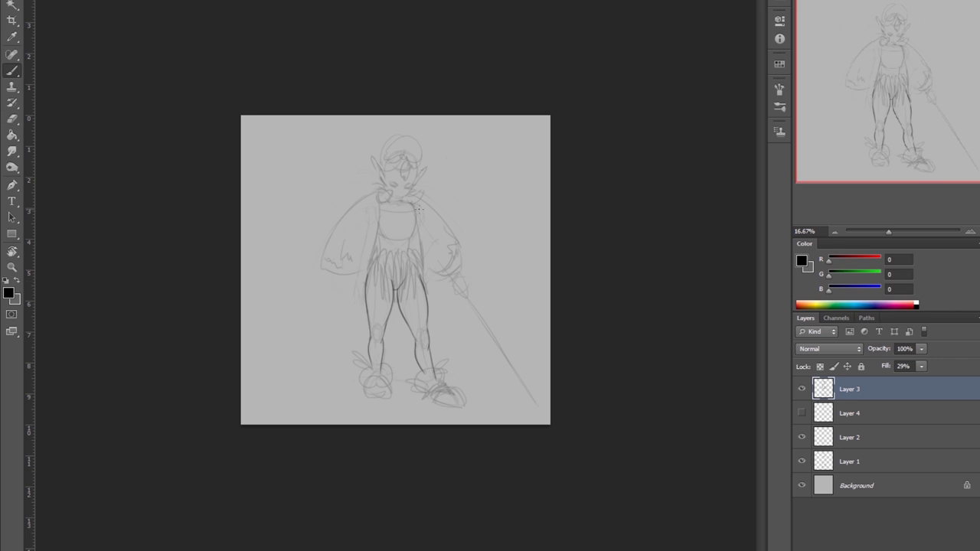
left_click_drag(356, 272, 349, 282)
key("h")
Hide Layer 3, add Layer 5 above Layer 2, and outline the torso on it.
left_click(802, 389)
left_click(849, 437)
key("ctrl+shift+alt+n")
mouse_move(373, 203)
left_mouse_down()
mouse_move(412, 215)
mouse_move(391, 248)
left_mouse_up()
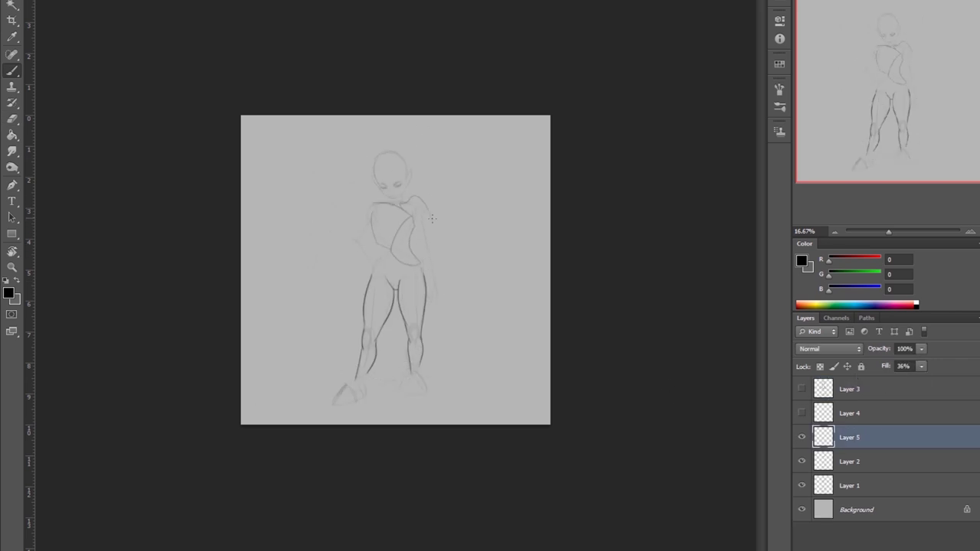
On Layer 5, sketch the knight's hip lines, waist line and thighs.
left_click_drag(373, 279, 364, 345)
left_click_drag(372, 272, 398, 290)
left_click_drag(371, 257, 398, 272)
left_click_drag(398, 288, 425, 280)
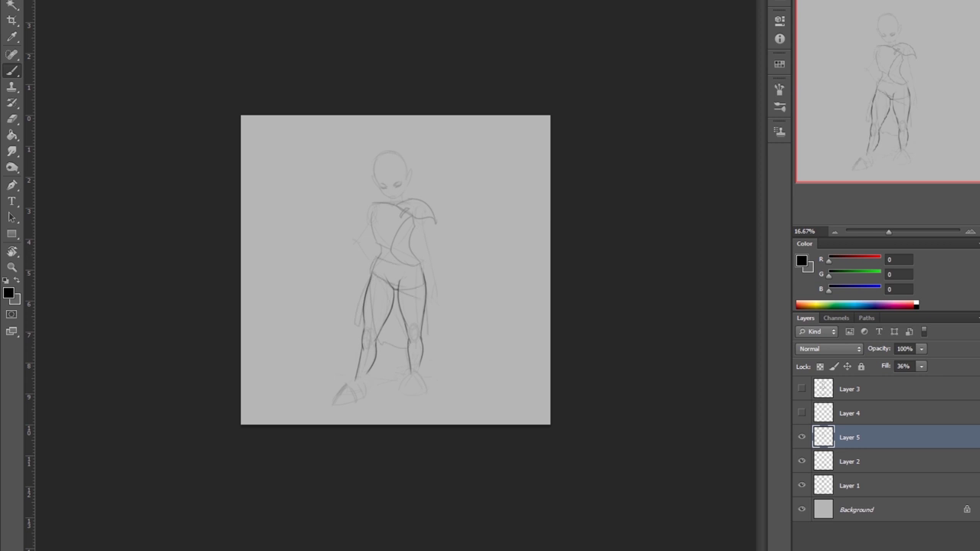
left_click_drag(421, 292, 425, 330)
Replace the raised hand with an arm lowered along the knight's side.
left_click_drag(426, 277, 420, 320)
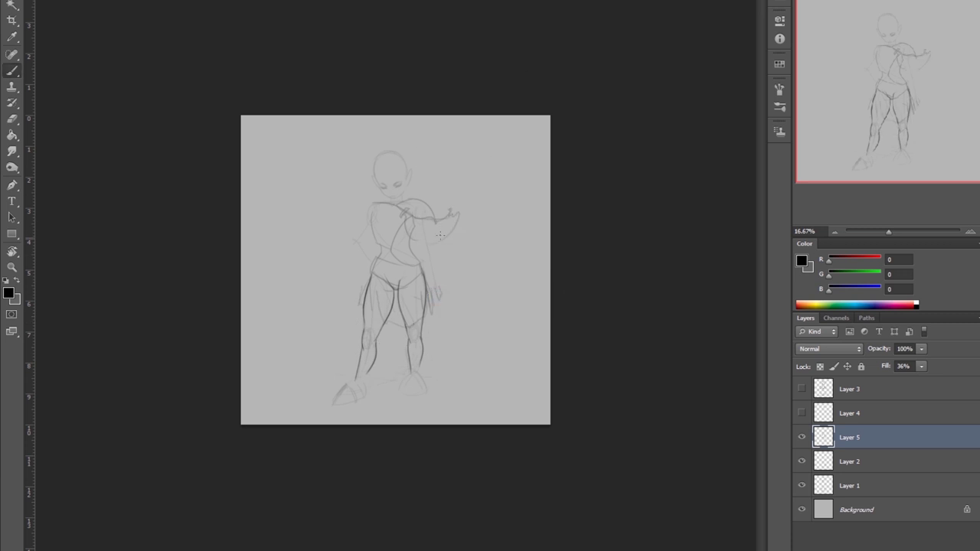
left_click_drag(438, 219, 461, 224)
left_click_drag(425, 251, 439, 277)
key("e")
mouse_move(459, 218)
left_mouse_down()
mouse_move(404, 223)
mouse_move(410, 248)
left_mouse_up()
key("b")
key("e")
key("b")
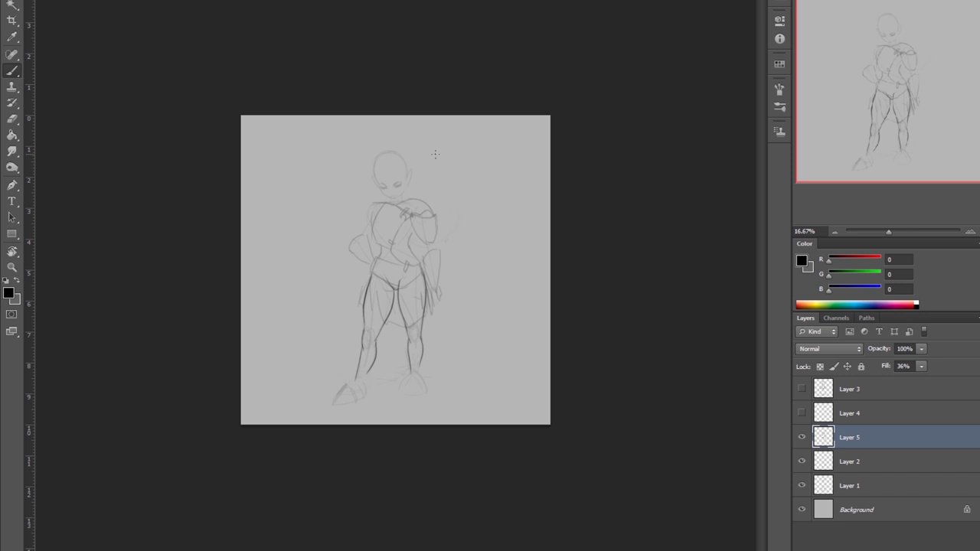
Draw puffy hair around the head and make Layer 4 with the face visible.
mouse_move(378, 167)
left_mouse_down()
mouse_move(367, 193)
mouse_move(420, 189)
left_mouse_up()
left_click(801, 412)
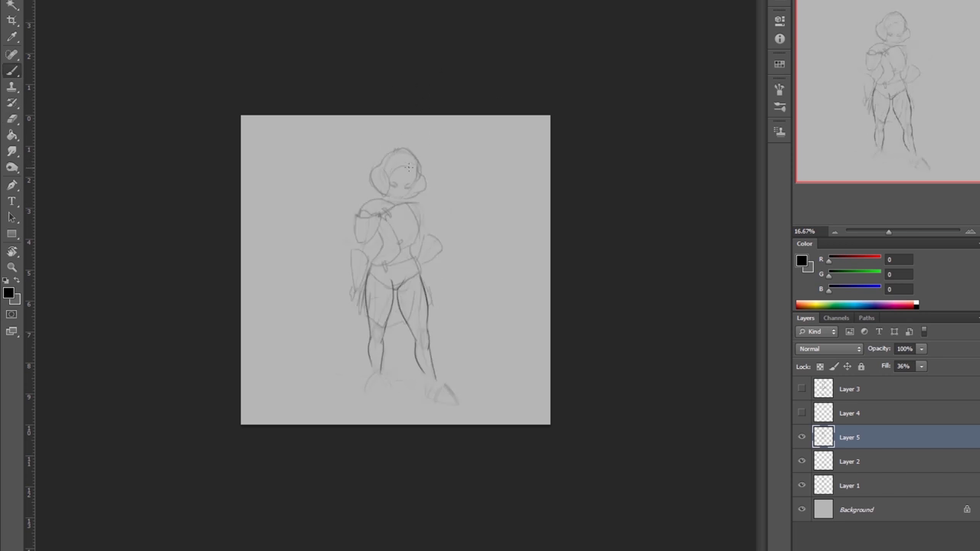
key("ctrl+t")
Duplicate face Layer 4, hide the original, and darken both eyes on the copy.
key("Return")
left_click(817, 404)
key("ctrl+j")
left_click(801, 437)
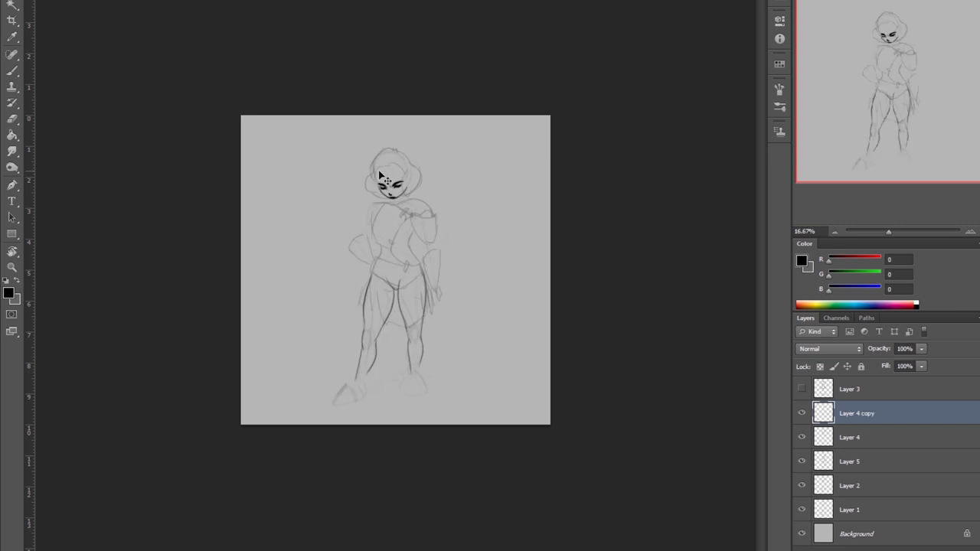
key("e")
scroll(302, 186, "up", 5)
key("b")
left_click_drag(369, 193, 404, 176)
left_click_drag(285, 205, 313, 195)
scroll(456, 89, "down", 5)
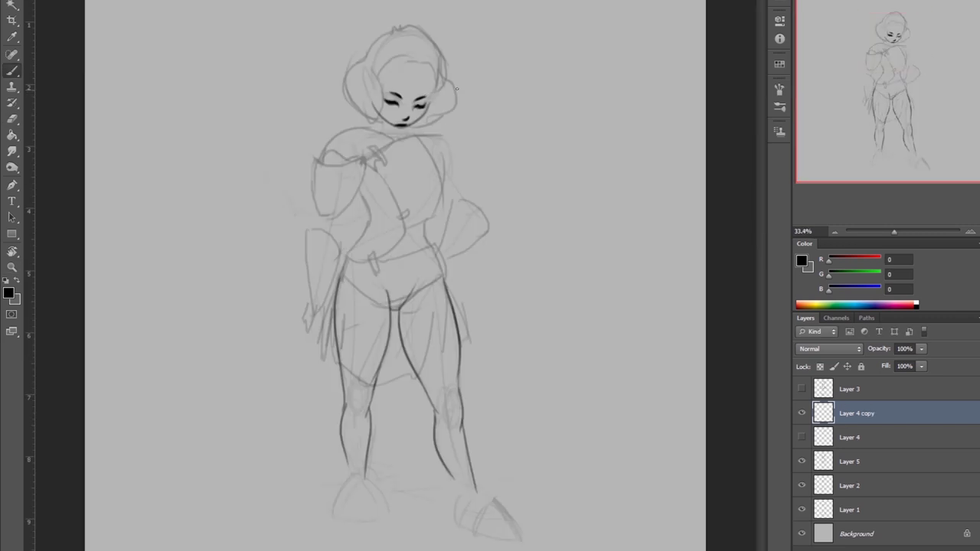
On Layer 5, draw a collar line from shoulder to chin and two small horns above the head.
left_click(850, 461)
left_click_drag(310, 107, 377, 130)
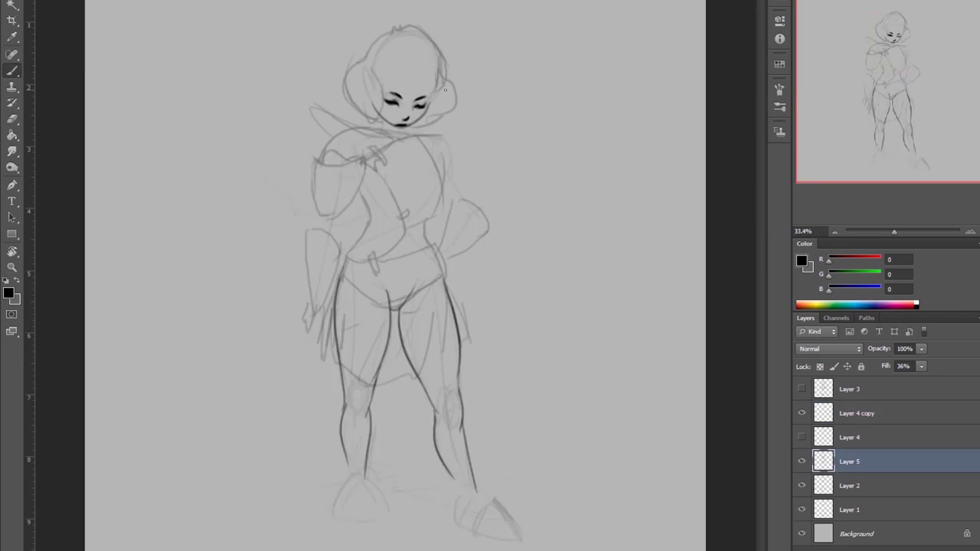
scroll(501, 133, "down", 2)
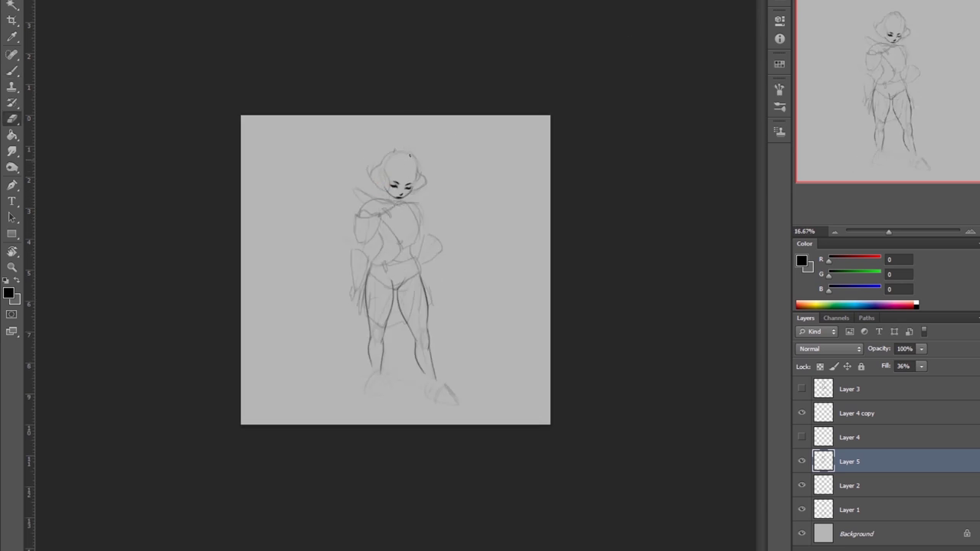
key("ctrl+shift+h")
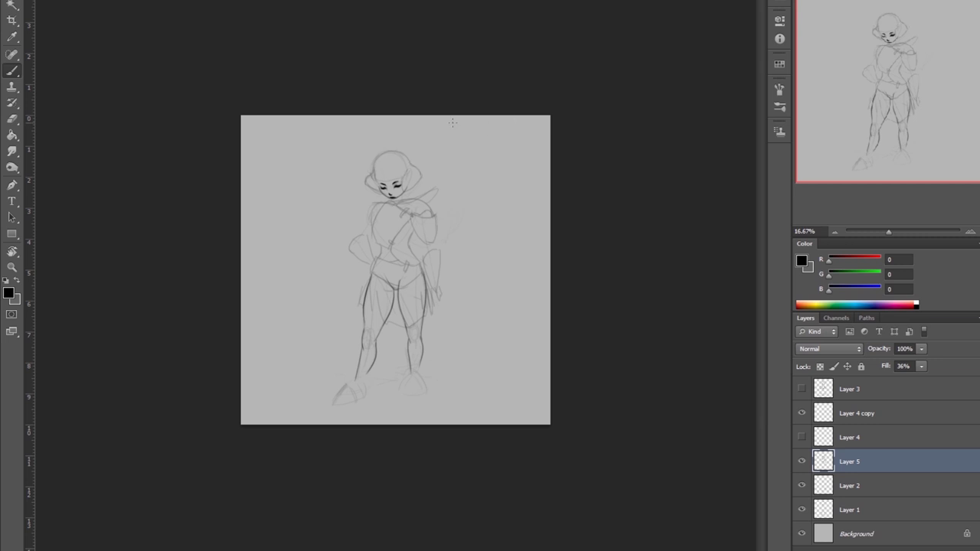
key("ctrl+shift+h")
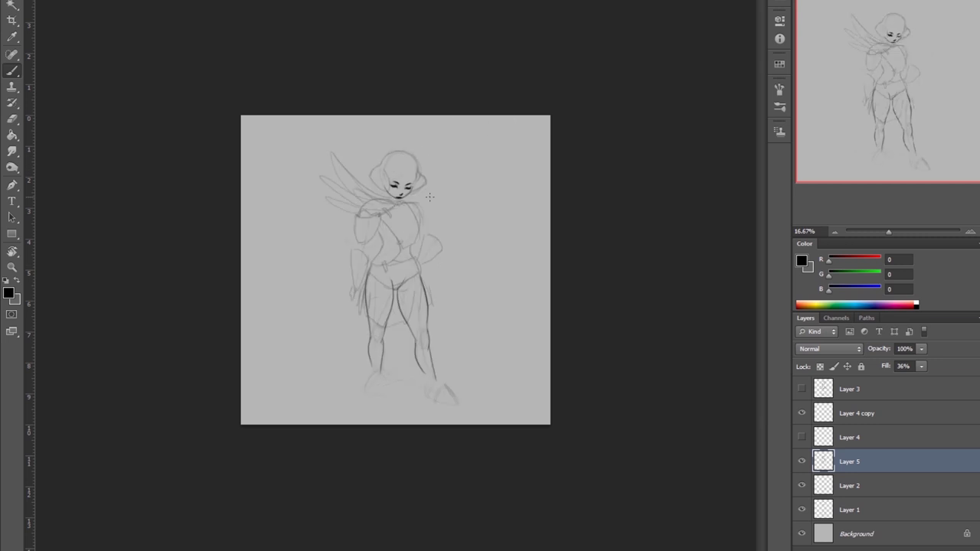
key("ctrl+shift+h")
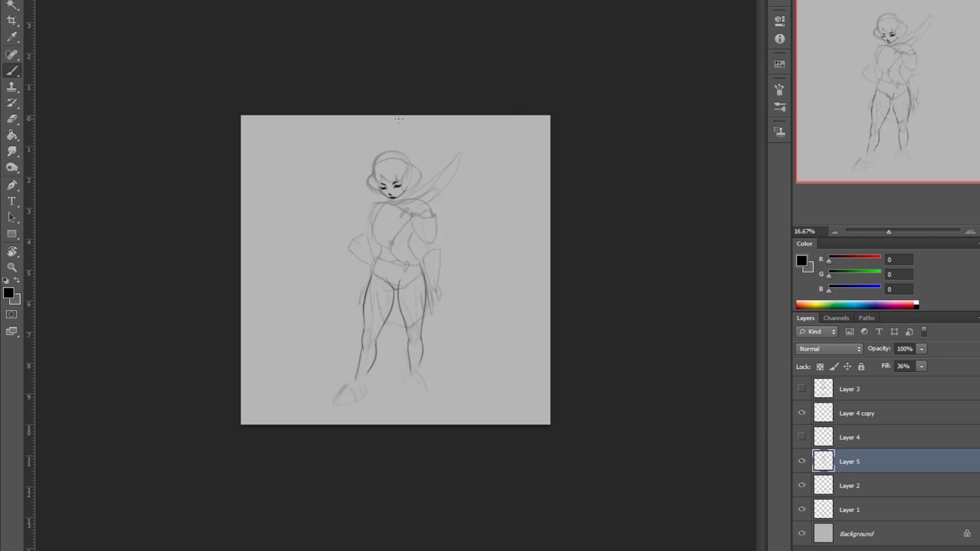
left_click_drag(367, 167, 348, 147)
left_click_drag(396, 167, 389, 143)
key("ctrl+shift+h")
Hide the Layer 5 armor sketch, show the Layer 3 costume sketch and select it.
left_click(802, 460)
left_click(856, 413)
key("e")
key("ctrl+plus")
left_click(849, 510)
left_click(920, 366)
left_click(855, 413)
left_click(801, 389)
left_click(850, 388)
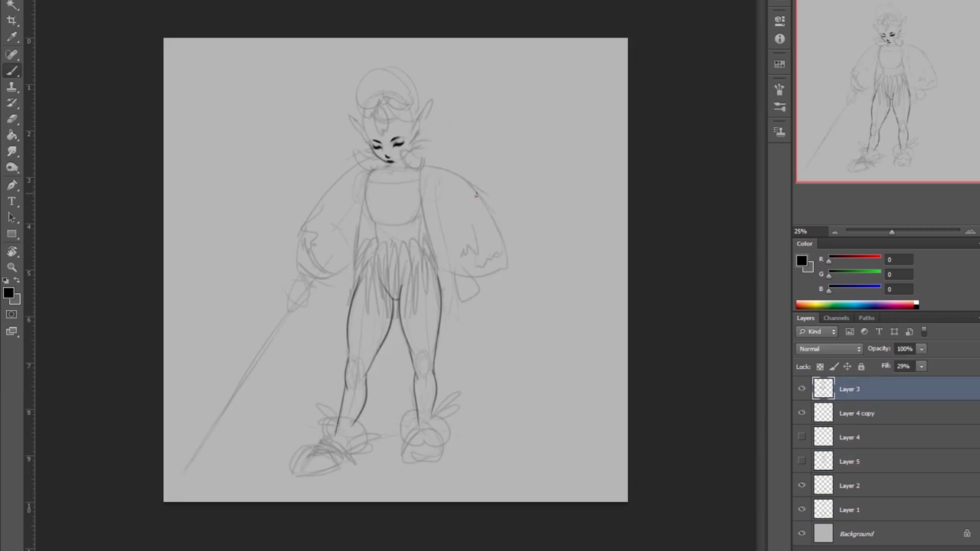
Erase lines on the right hip and thigh, then hide Layers 3, 4 copy and 5.
mouse_move(421, 310)
left_mouse_down()
mouse_move(359, 229)
mouse_move(431, 237)
left_mouse_up()
key("b")
key("e")
key("b")
key("ctrl+shift+h")
key("e")
key("ctrl+shift+h")
left_click(802, 388)
left_click(801, 413)
left_click(802, 462)
left_click(803, 462)
Add a new top layer at 57% fill and outline both thighs and knees.
key("ctrl+shift+alt+n")
left_click_drag(921, 367, 892, 377)
left_click_drag(356, 277, 348, 360)
left_click_drag(404, 274, 440, 306)
left_click_drag(403, 337, 436, 390)
left_click_drag(356, 295, 345, 386)
Draw the plated knees, shins and inner thigh lines of both legs.
left_click_drag(412, 352, 441, 350)
left_click_drag(413, 368, 429, 392)
left_click_drag(436, 329, 441, 351)
left_click_drag(424, 361, 423, 397)
left_click_drag(386, 303, 360, 362)
left_click_drag(401, 304, 419, 416)
left_click_drag(440, 367, 436, 409)
left_click_drag(418, 396, 438, 425)
left_click_drag(368, 375, 353, 426)
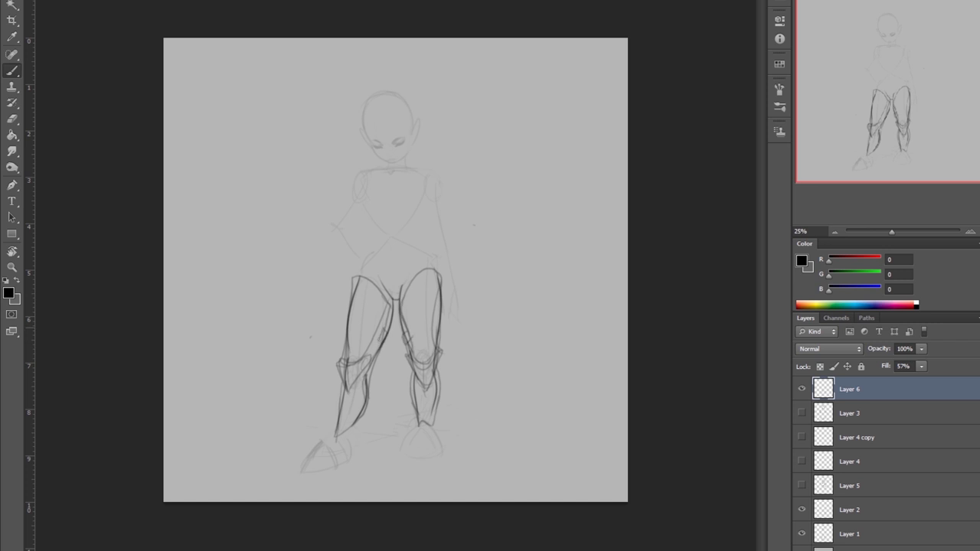
Darken and extend the shin strokes and refine the inner thigh lines, flipping the canvas to check.
key("h")
key("e")
key("b")
left_click_drag(374, 407, 366, 436)
left_click_drag(451, 390, 459, 440)
key("h")
left_click_drag(429, 268, 419, 348)
key("h")
left_click_drag(435, 289, 426, 359)
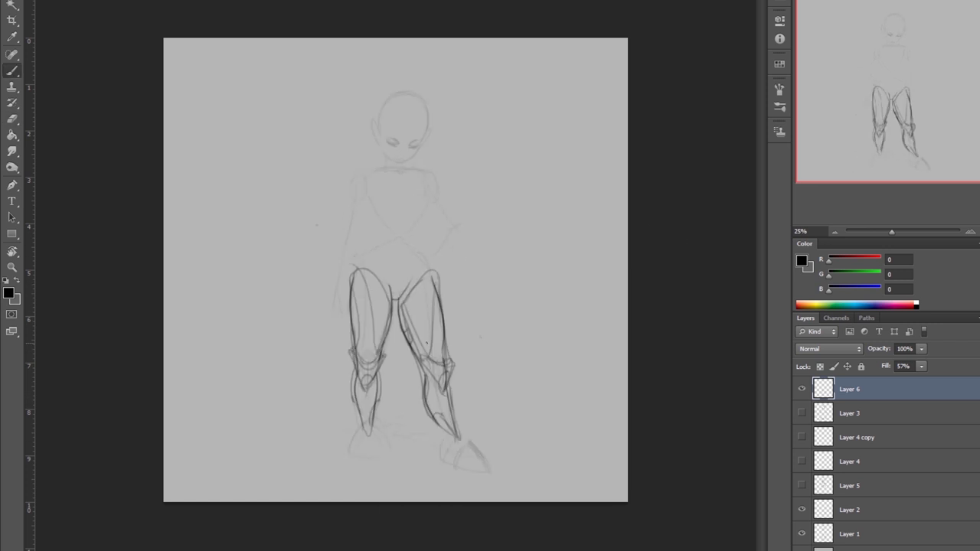
left_click_drag(419, 258, 406, 296)
left_click_drag(377, 260, 391, 290)
Add strokes along the thighs and hips and sketch the torso and chest lines.
key("h")
left_click_drag(375, 253, 372, 337)
mouse_move(417, 252)
left_mouse_down()
mouse_move(394, 379)
mouse_move(434, 291)
left_mouse_up()
mouse_move(369, 249)
left_mouse_down()
mouse_move(390, 239)
mouse_move(406, 181)
mouse_move(374, 157)
left_mouse_up()
mouse_move(392, 229)
left_mouse_down()
mouse_move(429, 157)
mouse_move(394, 210)
left_mouse_up()
left_click_drag(408, 150, 373, 218)
left_click_drag(384, 179, 383, 242)
key("h")
Sketch two large shoulder pads and a banded armour study beside the figure.
left_click_drag(360, 153, 308, 236)
mouse_move(425, 152)
left_mouse_down()
mouse_move(476, 188)
mouse_move(474, 243)
left_mouse_up()
left_click_drag(524, 150, 551, 153)
left_click_drag(551, 110, 553, 136)
left_click_drag(520, 168, 551, 187)
mouse_move(520, 86)
left_mouse_down()
mouse_move(522, 133)
mouse_move(562, 147)
left_mouse_up()
mouse_move(544, 152)
left_mouse_down()
mouse_move(559, 170)
mouse_move(559, 210)
left_mouse_up()
mouse_move(438, 160)
left_mouse_down()
mouse_move(453, 164)
mouse_move(475, 237)
left_mouse_up()
Add a stroke between the legs and try two panel shapes beside the figure, then undo them.
left_click_drag(387, 345, 397, 396)
mouse_move(509, 268)
left_mouse_down()
mouse_move(507, 383)
mouse_move(528, 398)
left_mouse_up()
left_click_drag(547, 253, 595, 387)
key("ctrl+alt+z")
key("ctrl+alt+z")
key("ctrl+alt+z")
key("ctrl+shift+h")
Detail the left shoulder pad, sketch the helmet and hair, and draw a waist belt.
left_click_drag(316, 164, 337, 243)
left_click_drag(307, 188, 316, 241)
mouse_move(363, 130)
left_mouse_down()
mouse_move(405, 115)
mouse_move(421, 142)
left_mouse_up()
key("ctrl+shift+h")
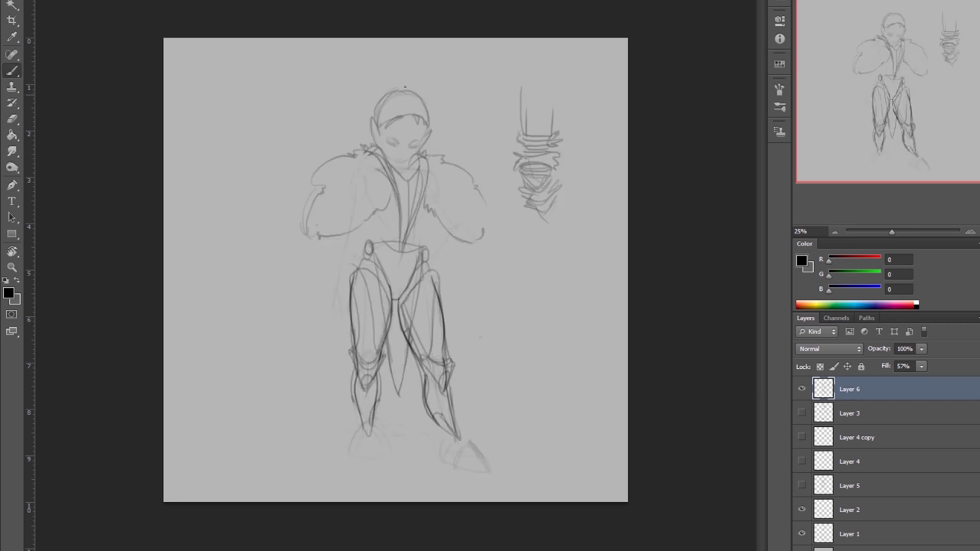
left_click_drag(375, 116, 393, 91)
key("ctrl+shift+h")
left_click_drag(368, 248, 413, 252)
Add shoulder pad and chest strokes, discarding a trial leaf-shaped piece.
key("ctrl+shift+h")
left_click_drag(433, 192, 471, 236)
left_click_drag(344, 180, 379, 217)
key("ctrl+shift+h")
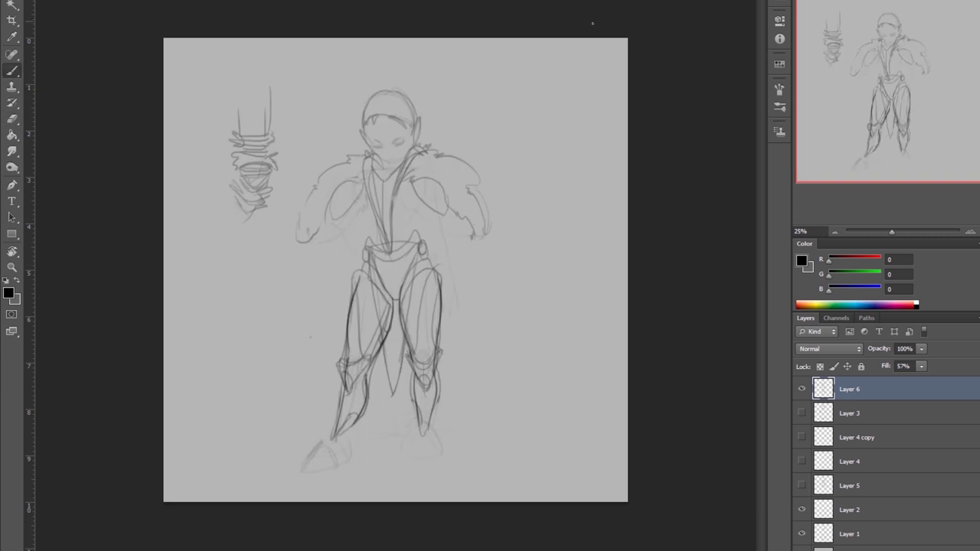
left_click_drag(503, 188, 582, 84)
left_click_drag(509, 184, 574, 92)
key("ctrl+alt+z")
key("ctrl+alt+z")
left_click_drag(346, 197, 377, 237)
left_click_drag(430, 205, 394, 240)
Draw pointed ears on both sides of the head and cape lines down both sides.
key("ctrl+shift+h")
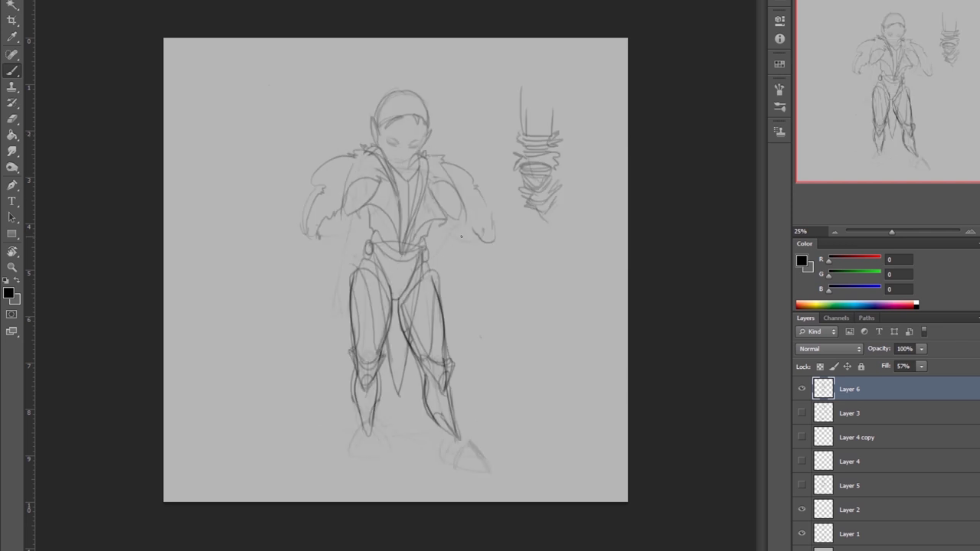
left_click_drag(376, 143, 363, 98)
left_click_drag(426, 143, 443, 105)
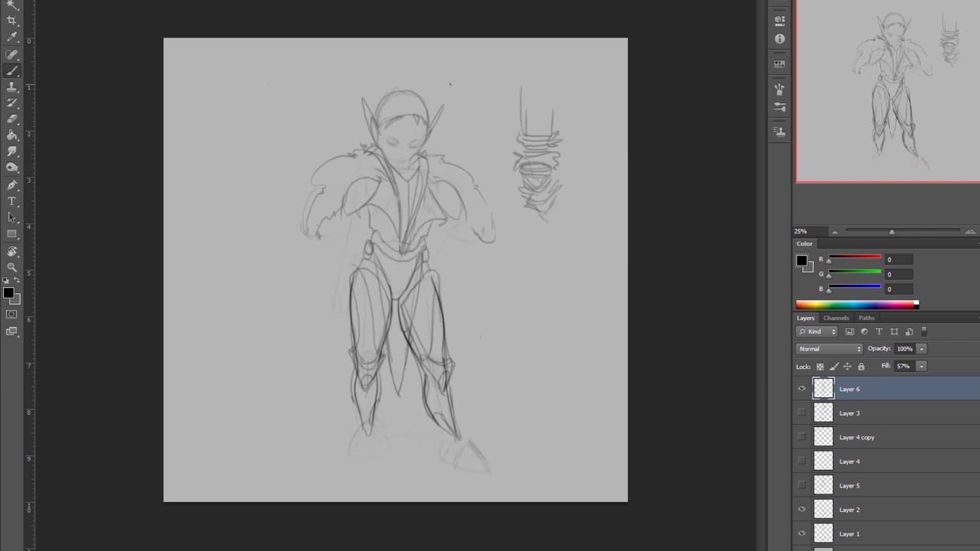
key("ctrl+shift+h")
key("ctrl+shift+h")
left_click_drag(332, 223, 325, 312)
left_click_drag(459, 252, 468, 312)
key("ctrl+shift+h")
Draw the pointed feet, add hip and knee accents, and create new Layer 7.
mouse_move(296, 474)
left_mouse_down()
mouse_move(336, 463)
mouse_move(337, 442)
mouse_move(354, 426)
left_mouse_up()
left_click_drag(419, 430, 428, 470)
left_click_drag(319, 459, 277, 480)
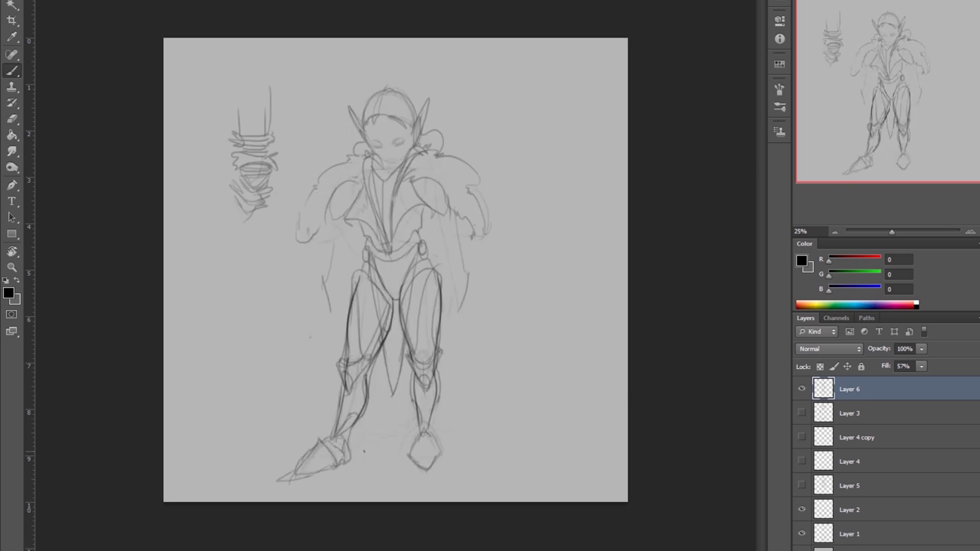
left_click_drag(351, 258, 366, 272)
left_click_drag(434, 268, 447, 272)
left_click_drag(441, 357, 438, 377)
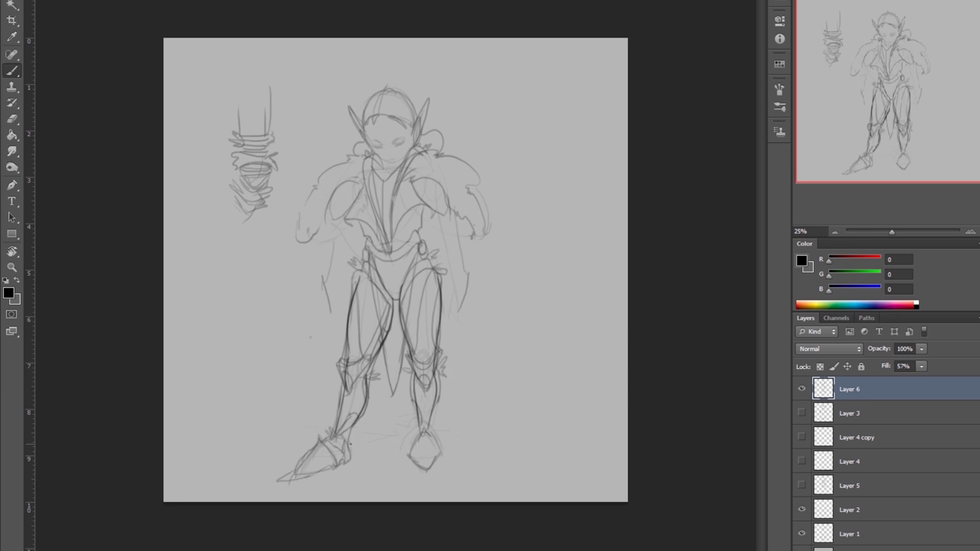
key("ctrl+shift+h")
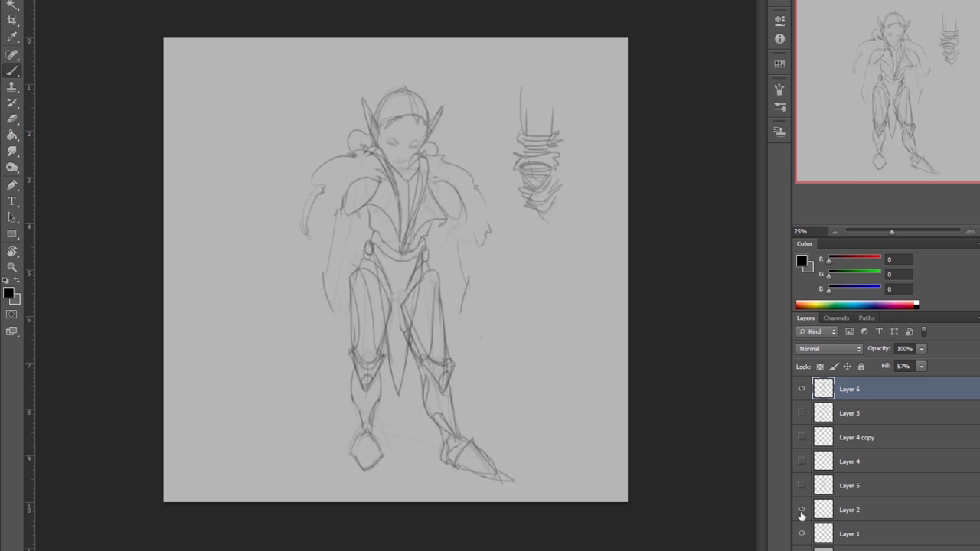
key("ctrl+shift+alt+n")
key("ctrl+shift+h")
key("shift+2")
key("shift+2")
Delete Layer 7, which holds the knight's face marks.
key("ctrl+shift+h")
key("ctrl+shift+h")
key("ctrl+shift+h")
key("ctrl+shift+h")
key("alt+bracketleft")
key("e")
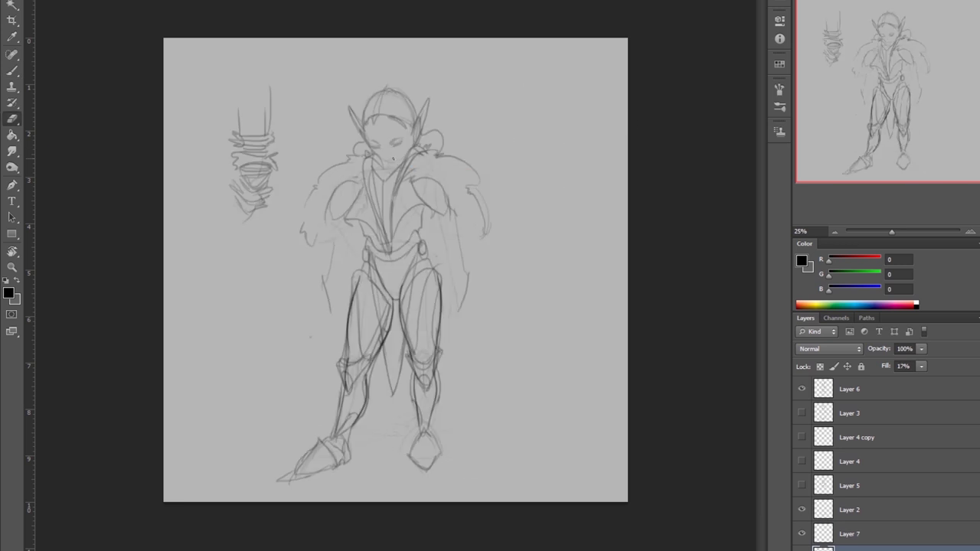
key("alt+bracketright")
key("ctrl+shift+h")
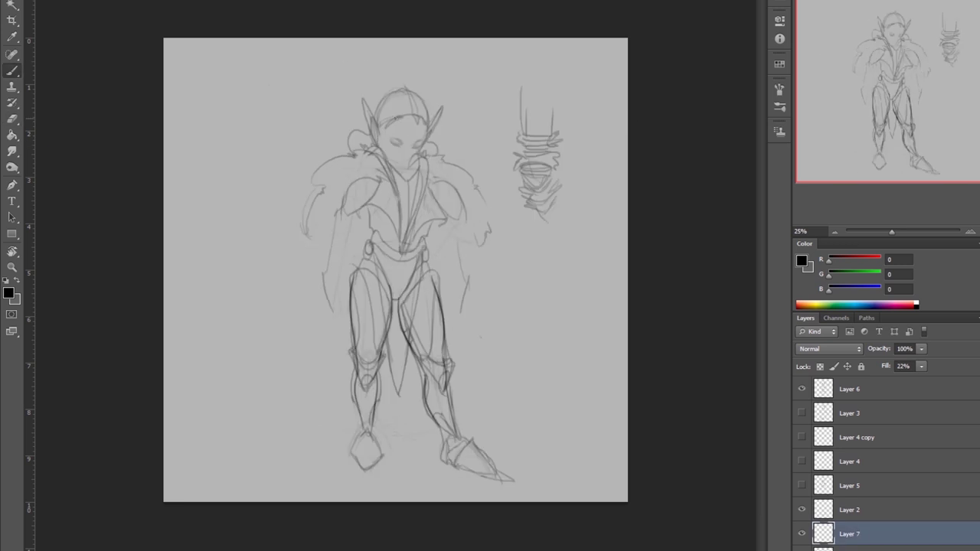
key("b")
key("ctrl+shift+h")
key("Delete")
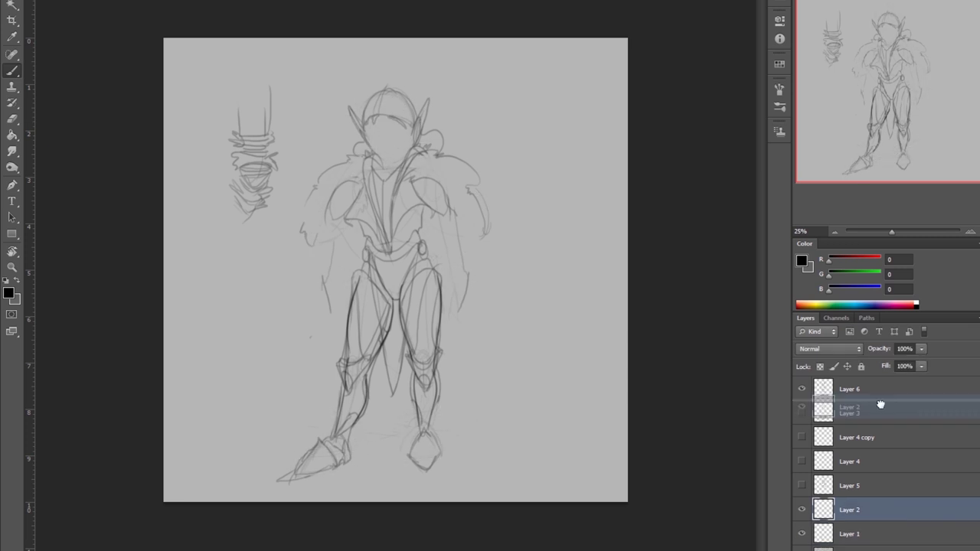
Move Layer 5 under Layer 3, hide Layer 6, and make Layer 3 visible and active.
left_click_drag(850, 485, 850, 433)
left_click(801, 388)
left_click(801, 413)
left_click(850, 413)
Rework the legs and arm on Layer 3, erasing the sword line and hand.
left_click_drag(362, 279, 340, 409)
key("e")
mouse_move(188, 468)
left_mouse_down()
mouse_move(298, 294)
mouse_move(327, 316)
left_mouse_up()
key("b")
left_click_drag(467, 280, 478, 313)
Draw both collar wings and the skirt hem, and erase the inner torso lines.
left_click_drag(321, 142, 350, 170)
left_click_drag(479, 130, 430, 160)
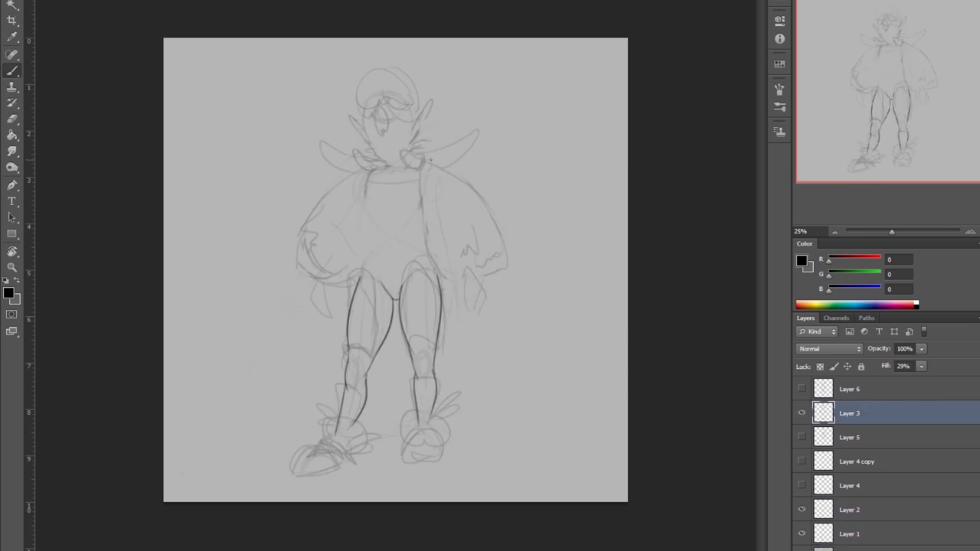
mouse_move(326, 288)
left_mouse_down()
mouse_move(438, 296)
mouse_move(447, 268)
left_mouse_up()
key("e")
mouse_move(429, 184)
left_mouse_down()
mouse_move(306, 260)
mouse_move(433, 299)
left_mouse_up()
key("b")
Clean up the collar scribbles and add hair strokes on top and left of the head.
key("e")
left_click_drag(363, 157, 379, 165)
left_click_drag(409, 161, 424, 170)
key("b")
left_click_drag(394, 56, 420, 80)
left_click_drag(353, 96, 356, 82)
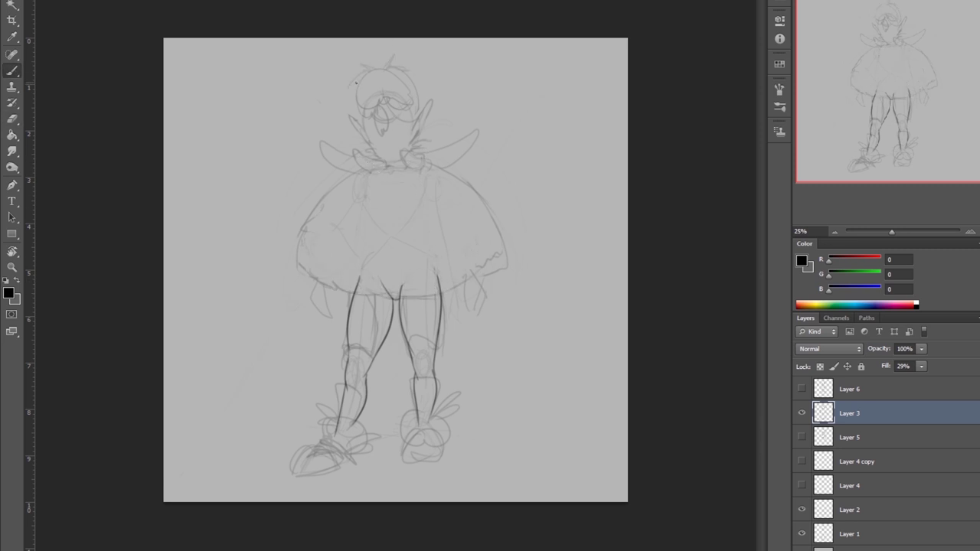
Try extra strokes beside the figure, then undo them.
left_click_drag(496, 288, 536, 285)
mouse_move(543, 230)
left_mouse_down()
mouse_move(583, 284)
mouse_move(562, 207)
left_mouse_up()
left_click_drag(505, 67, 555, 149)
key("ctrl+alt+z")
key("ctrl+alt+z")
key("ctrl+alt+z")
key("ctrl+alt+z")
Toggle between the Layer 6 and Layer 3 sketches in mirrored view to compare them.
left_click_drag(801, 389, 801, 413)
left_click(849, 389)
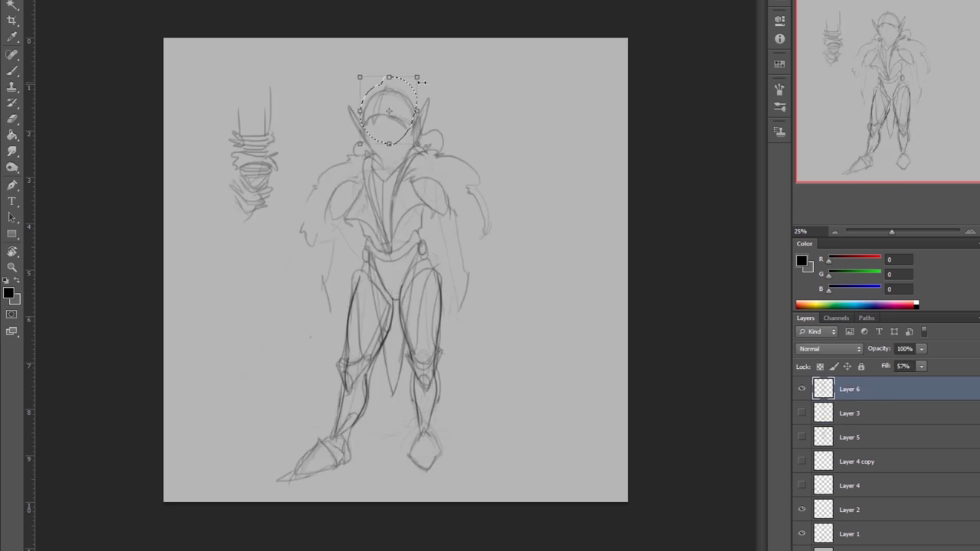
key("ctrl+h")
left_click(402, 111, "ctrl")
key("e")
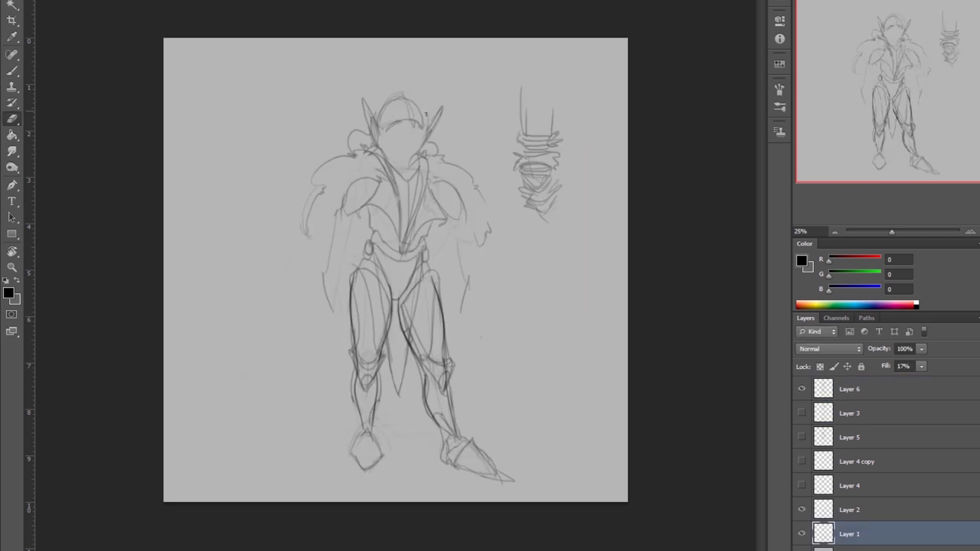
left_click(854, 390)
key("ctrl+h")
key("b")
left_click_drag(801, 389, 801, 413)
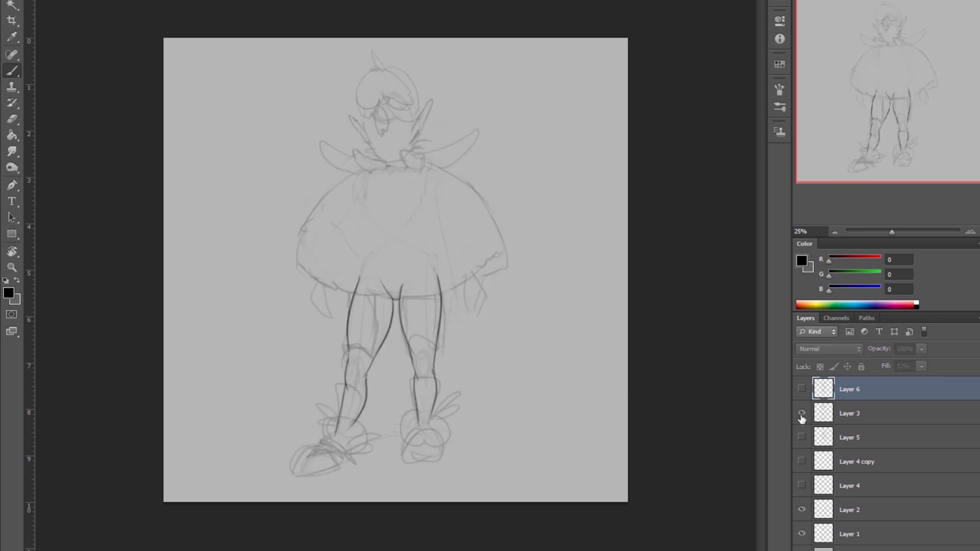
left_click(849, 413)
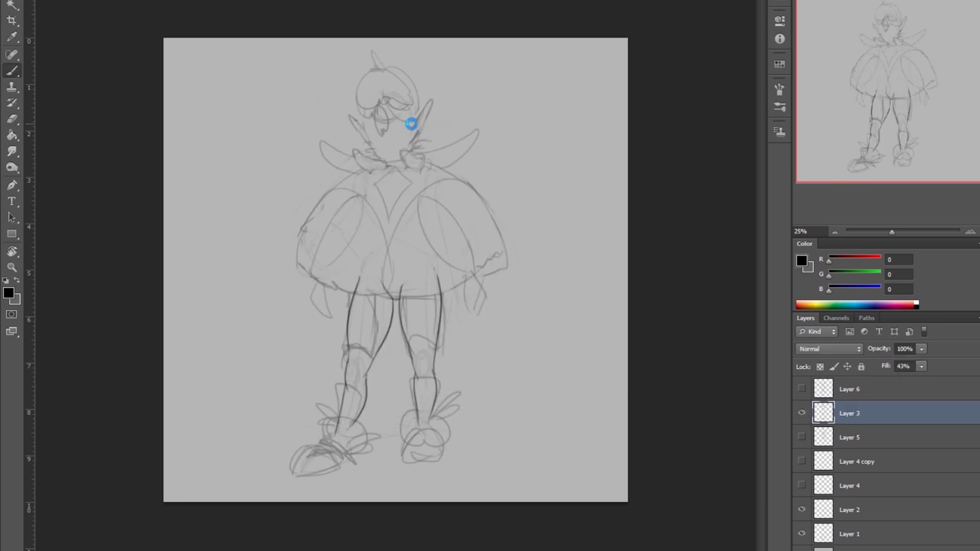
key("ctrl+h")
Hide Layer 3, show and select Layer 5, and erase its waist and hip lines.
left_click(802, 413)
left_click(802, 437)
left_click(849, 437)
key("e")
left_click_drag(364, 259, 405, 306)
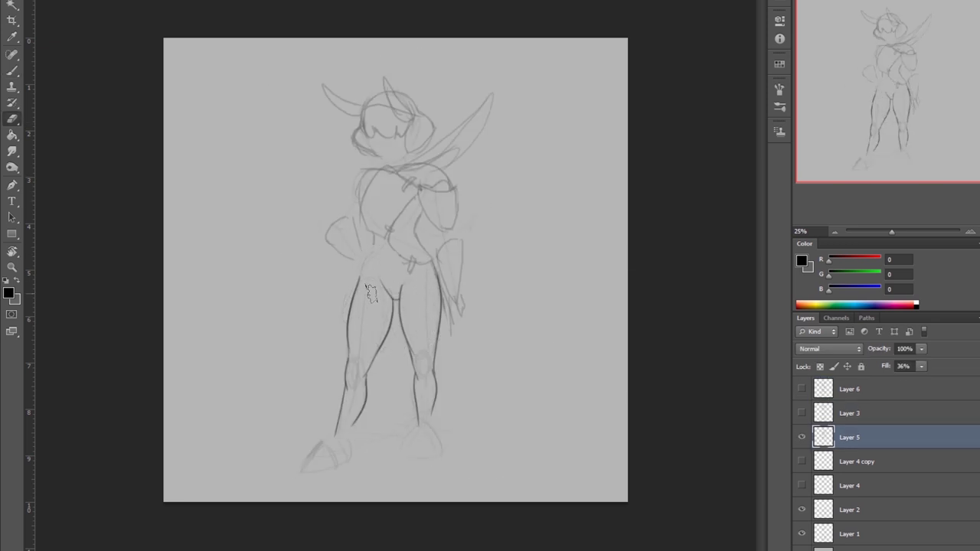
Sketch the waist belt and sweeping sash, both boots and the inner leg lines.
key("b")
left_click_drag(371, 251, 413, 229)
mouse_move(313, 281)
left_mouse_down()
mouse_move(375, 249)
mouse_move(370, 266)
left_mouse_up()
left_click_drag(317, 406, 361, 444)
left_click_drag(396, 417, 456, 409)
left_click_drag(366, 271, 377, 375)
left_click_drag(409, 265, 385, 391)
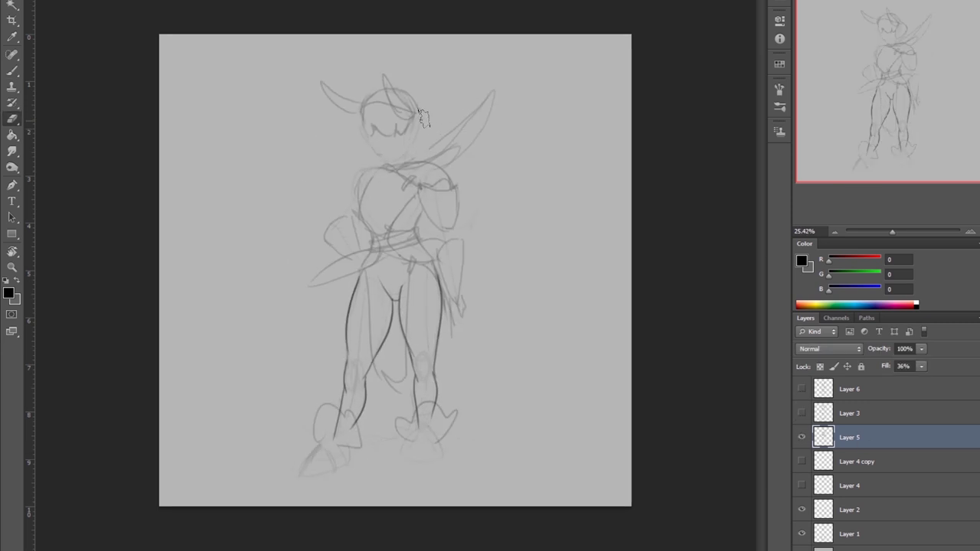
Redraw the head outline and erase the inner face and bang lines.
key("b")
mouse_move(362, 140)
left_mouse_down()
mouse_move(395, 81)
mouse_move(370, 138)
left_mouse_up()
key("ctrl+z")
mouse_move(414, 106)
left_mouse_down()
mouse_move(389, 135)
mouse_move(411, 161)
left_mouse_up()
key("e")
key("b")
key("e")
key("b")
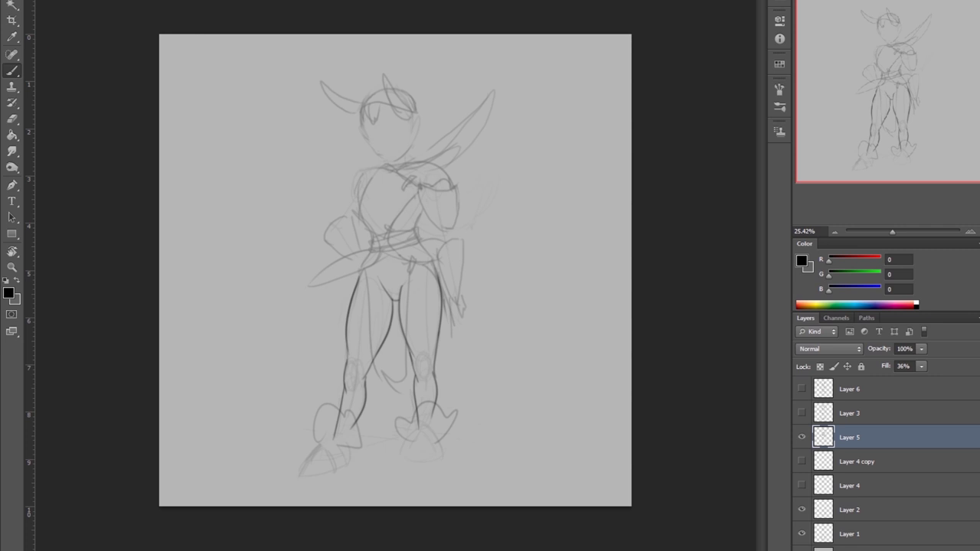
Shrink the selected head slightly with Free Transform.
key("ctrl+t")
left_click_drag(459, 124, 420, 125)
key("Return")
key("b")
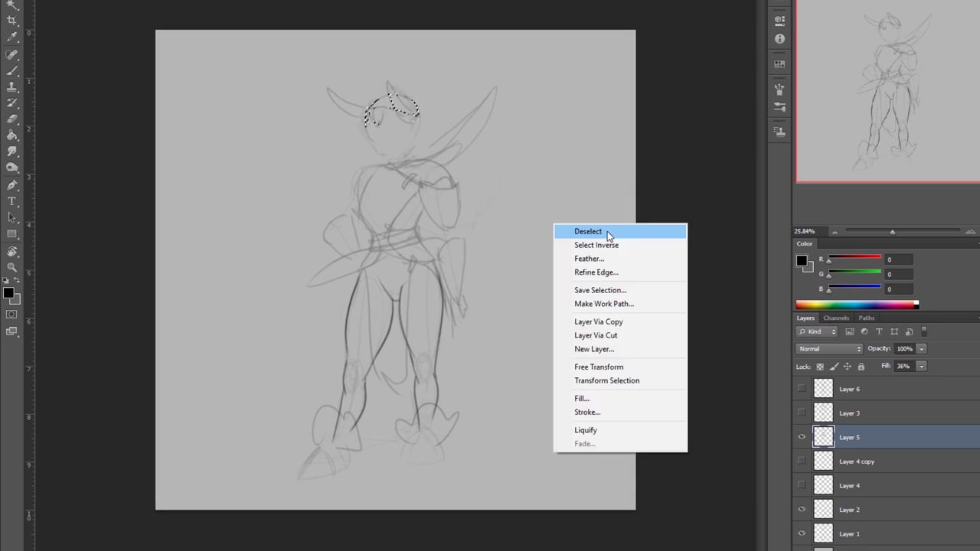
Erase the long wing stroke, checking the sketch on a mirrored canvas.
key("e")
key("ctrl+shift+h")
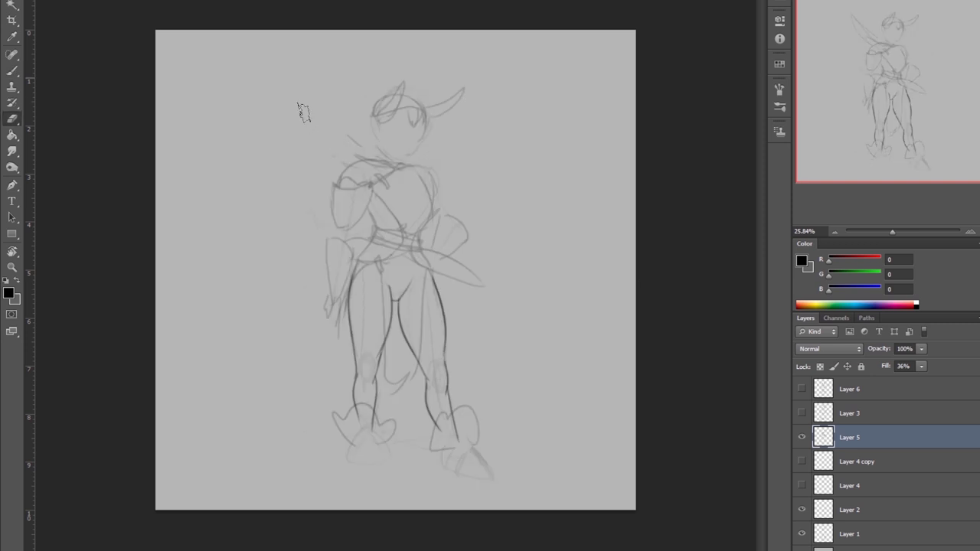
left_click_drag(291, 69, 359, 157)
scroll(395, 269, "up", 1)
key("b")
key("ctrl+shift+h")
key("e")
key("b")
Add a long left-shoulder stroke plus small inner-leg, waist and outer-leg contour strokes.
mouse_move(280, 205)
left_mouse_down()
mouse_move(382, 159)
mouse_move(375, 162)
left_mouse_up()
key("e")
key("b")
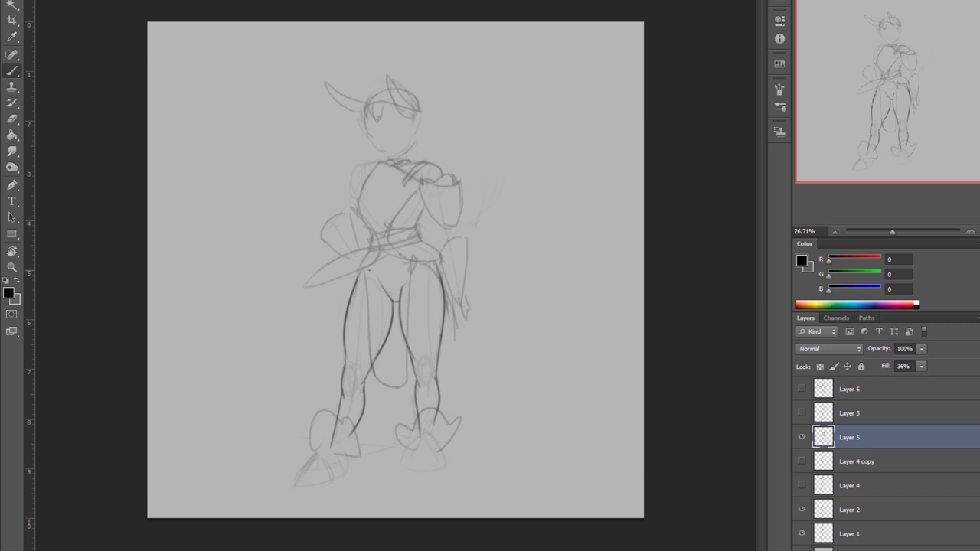
left_click_drag(379, 346, 402, 375)
mouse_move(381, 256)
left_mouse_down()
mouse_move(398, 252)
mouse_move(337, 398)
left_mouse_up()
left_click_drag(343, 360, 366, 398)
Draw both knee circles, thigh lines, chest and lower torso lines, and a shoulder stroke.
left_click_drag(409, 352, 436, 392)
left_click_drag(443, 295, 439, 366)
left_click_drag(360, 274, 366, 360)
left_click_drag(429, 266, 425, 354)
left_click_drag(380, 162, 367, 228)
left_click_drag(452, 139, 402, 188)
Add a stroke on the head while viewing the canvas mirrored.
key("e")
key("b")
key("ctrl+shift+h")
mouse_move(420, 73)
left_mouse_down()
mouse_move(372, 107)
mouse_move(391, 80)
left_mouse_up()
key("e")
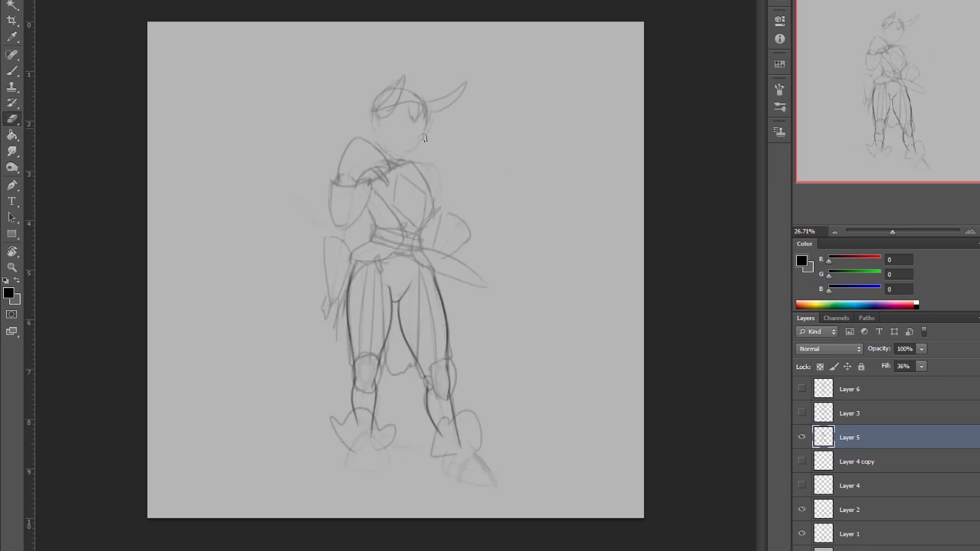
key("b")
Rough in loose arcs, an ellipse, and head and body ovals for a new figure beside the knight.
mouse_move(528, 167)
left_mouse_down()
mouse_move(584, 161)
mouse_move(618, 229)
left_mouse_up()
left_click_drag(571, 51, 490, 150)
left_click_drag(458, 178, 565, 153)
left_click_drag(545, 84, 440, 127)
mouse_move(502, 69)
left_mouse_down()
mouse_move(524, 99)
mouse_move(452, 123)
left_mouse_up()
left_click_drag(555, 107, 536, 142)
left_click_drag(635, 195, 536, 252)
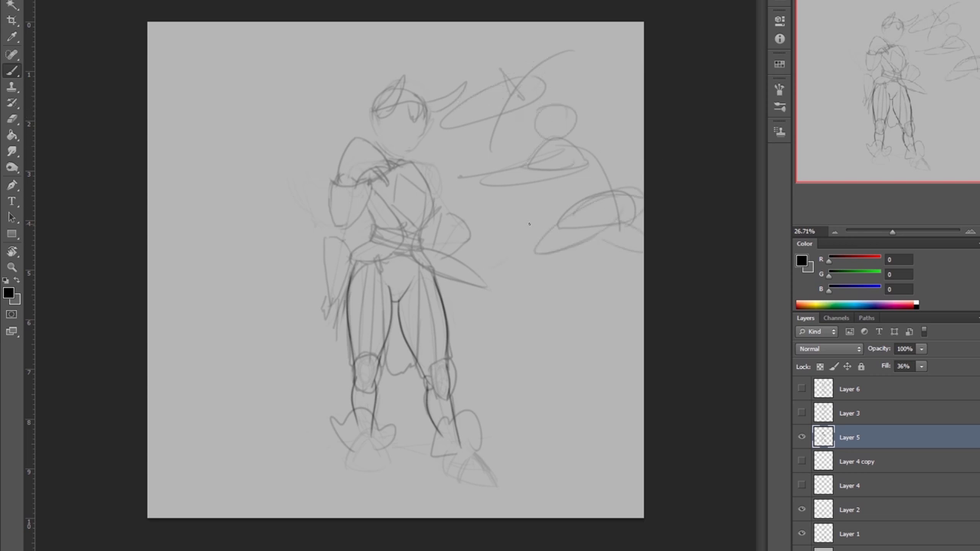
Erase the loose strokes near the head and draw hair strokes on it.
key("ctrl+shift+h")
key("e")
left_click_drag(176, 138, 322, 229)
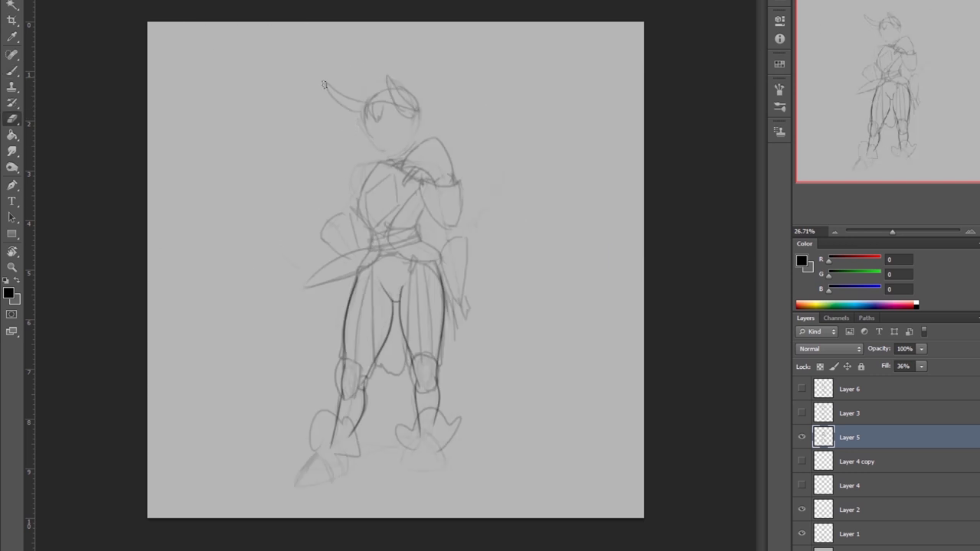
key("b")
mouse_move(329, 96)
left_mouse_down()
mouse_move(417, 92)
mouse_move(372, 163)
left_mouse_up()
left_click_drag(406, 96, 369, 157)
key("ctrl+shift+h")
key("e")
key("b")
key("ctrl+shift+h")
key("e")
key("b")
Swap visibility between Layers 5 and 6, erasing a left-side sketch on Layer 6, then reselect Layer 5.
mouse_move(903, 373)
left_mouse_down()
mouse_move(942, 381)
mouse_move(933, 381)
left_mouse_up()
left_click(801, 437)
left_click(801, 413)
left_click(801, 388)
left_click(849, 389)
key("e")
left_click_drag(230, 76, 266, 107)
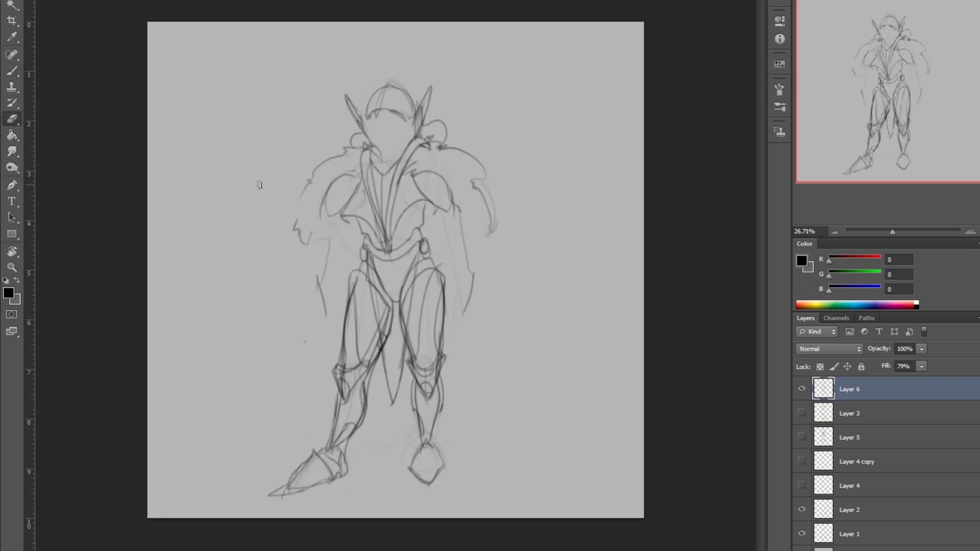
left_click(801, 437)
left_click(801, 389)
left_click(849, 437)
key("b")
Draw the foot strokes at lower left and a new left foot, checking with mirrored views.
left_click_drag(352, 426, 362, 447)
mouse_move(332, 456)
left_mouse_down()
mouse_move(295, 488)
mouse_move(349, 456)
mouse_move(382, 482)
left_mouse_up()
key("ctrl+shift+h")
key("e")
left_click_drag(324, 315, 335, 338)
key("b")
key("ctrl+shift+h")
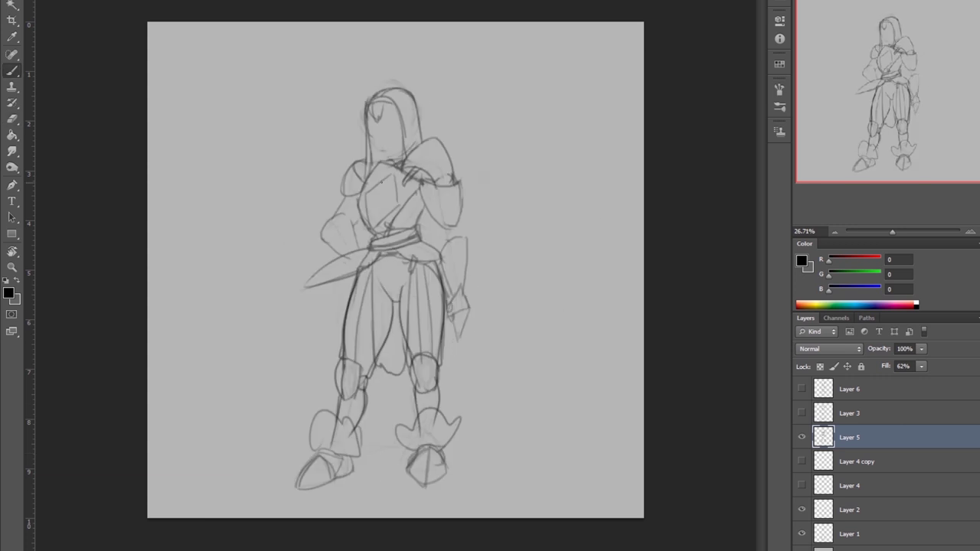
key("ctrl+shift+h")
key("e")
key("b")
key("ctrl+shift+h")
key("ctrl+shift+h")
Make a small erase near the head, zooming in close and then fitting the whole character.
key("ctrl+shift+h")
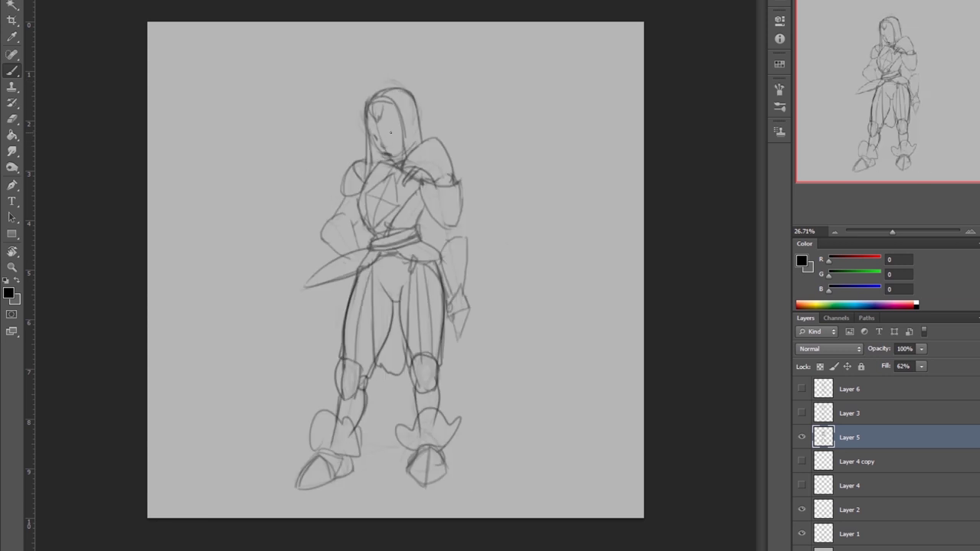
key("ctrl+shift+h")
right_click(412, 130)
key("Escape")
key("ctrl+shift+h")
key("ctrl+shift+h")
key("e")
left_click(403, 155)
key("b")
key("ctrl+shift+h")
key("ctrl+shift+h")
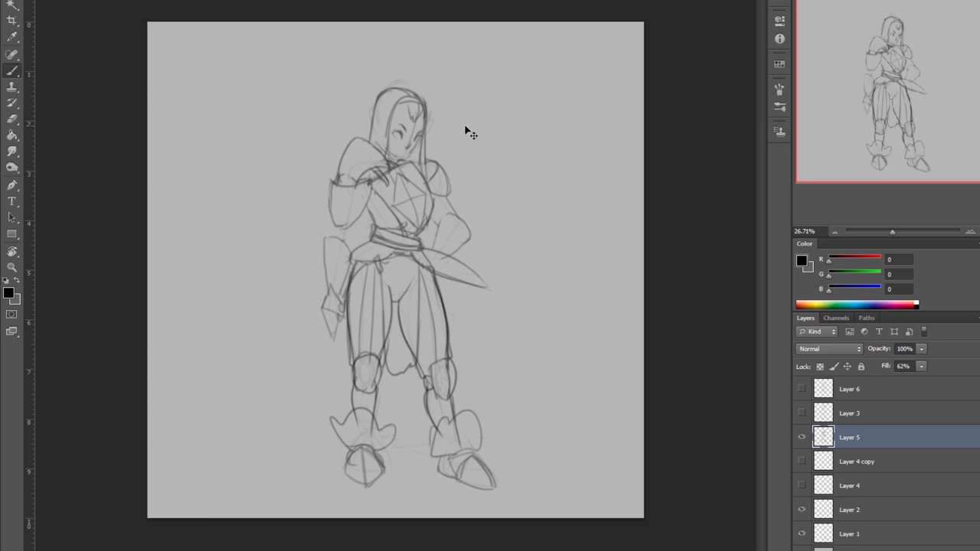
key("ctrl+shift+h")
scroll(370, 186, "up", 4)
key("ctrl+0")
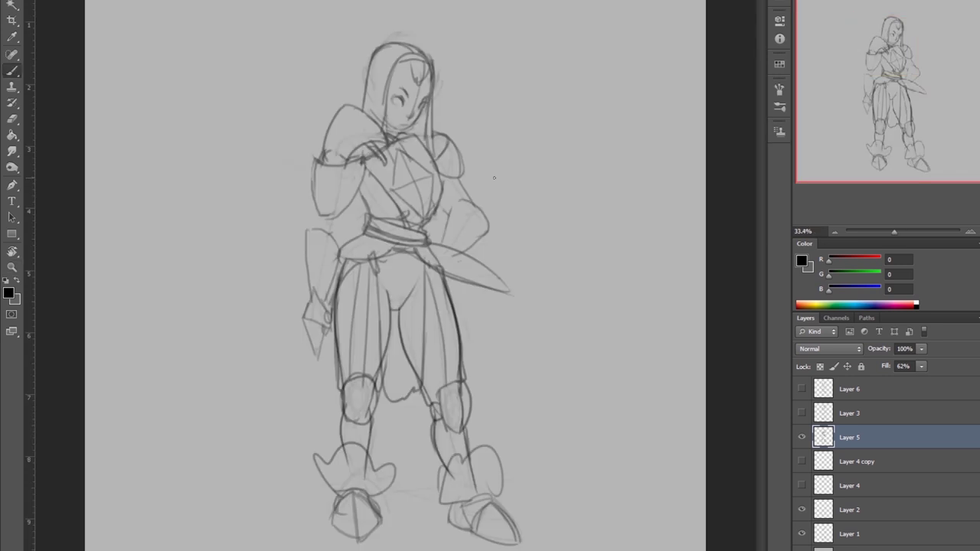
On a new empty layer, draw the dark eyes and eyebrows on the face.
key("e")
key("b")
key("e")
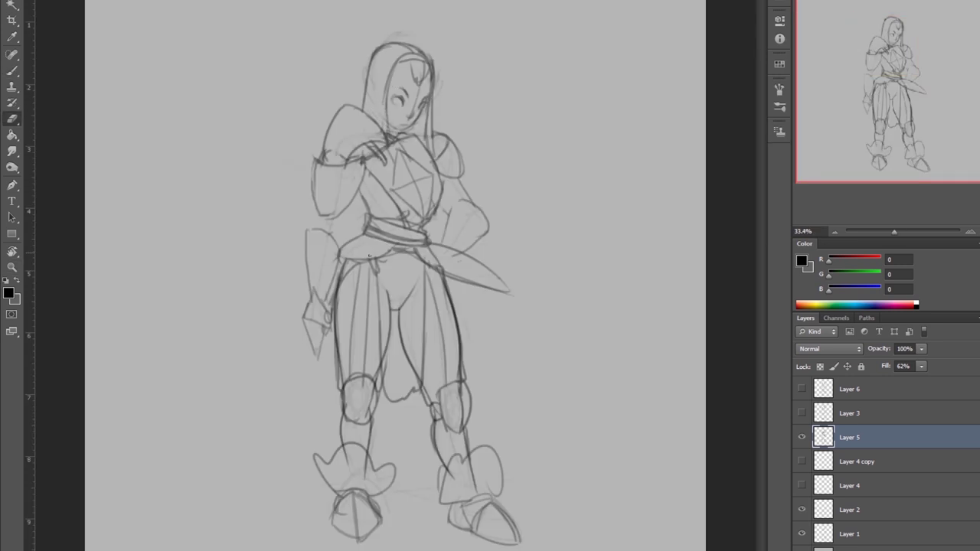
key("ctrl+shift+h")
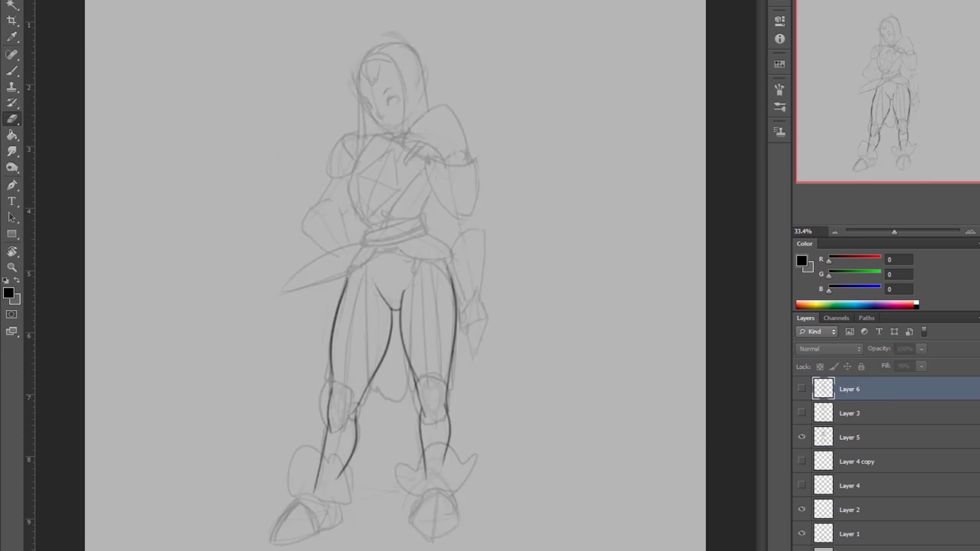
key("ctrl+shift+alt+n")
key("b")
scroll(409, 129, "up", 5)
mouse_move(367, 70)
left_mouse_down()
mouse_move(389, 76)
mouse_move(372, 48)
left_mouse_up()
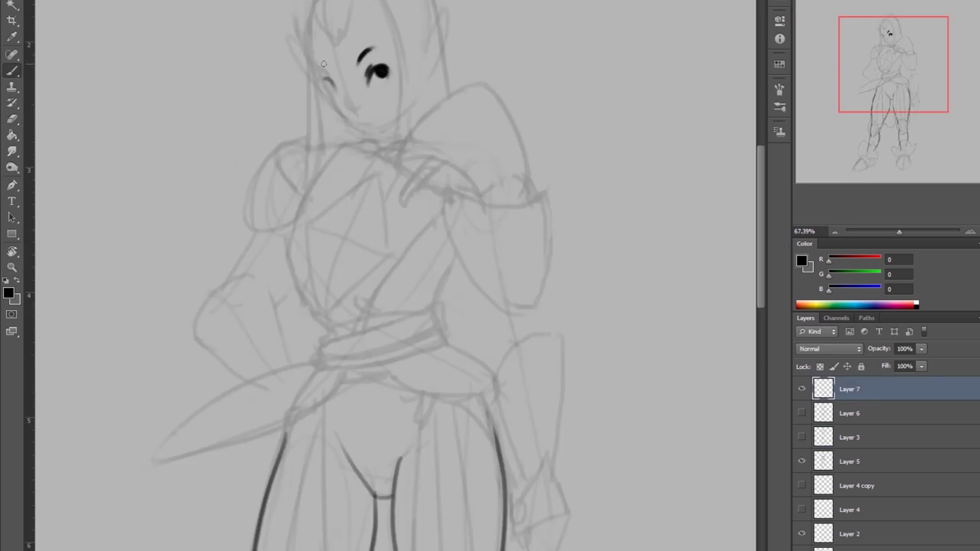
Add small face strokes and redraw the eyes darker, flipping the canvas to check proportions.
key("ctrl+shift+h")
key("ctrl+shift+h")
scroll(398, 98, "down", 5)
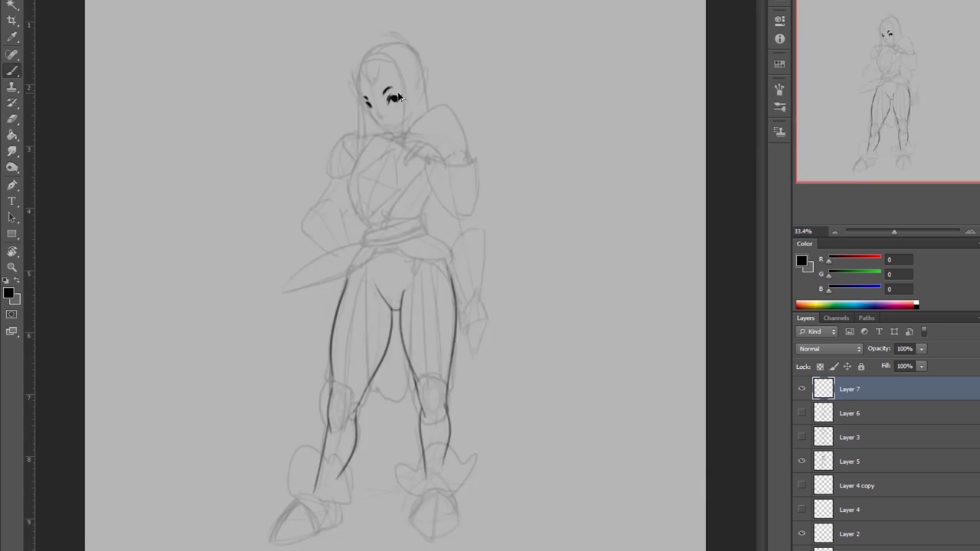
key("ctrl+shift+h")
key("e")
key("b")
key("ctrl+shift+h")
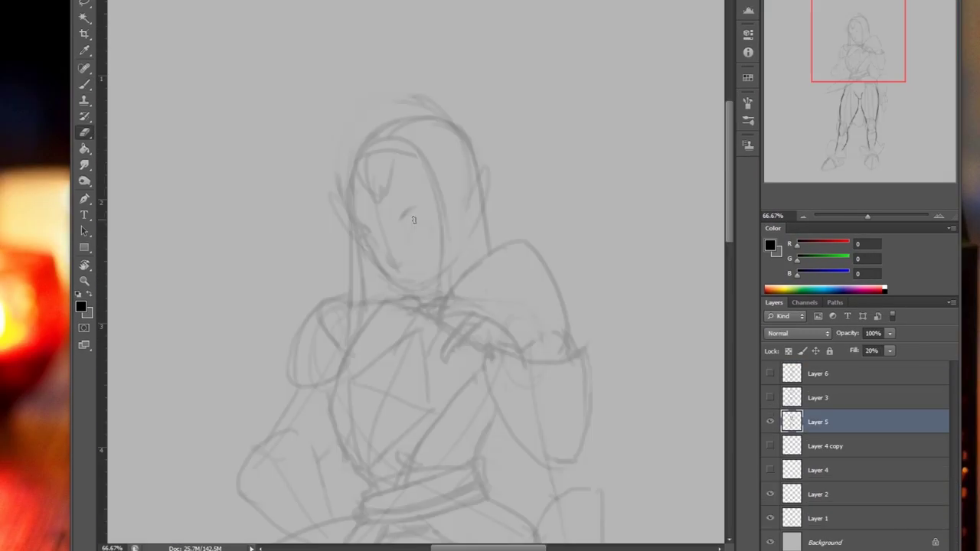
key("b")
mouse_move(405, 226)
left_mouse_down()
mouse_move(423, 210)
mouse_move(425, 232)
left_mouse_up()
left_click_drag(364, 231, 378, 244)
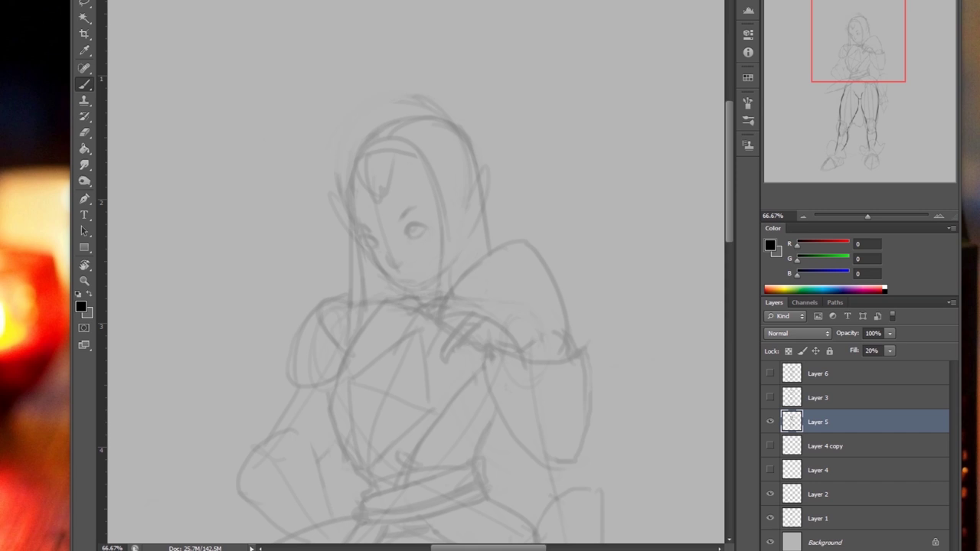
scroll(604, 313, "down", 3)
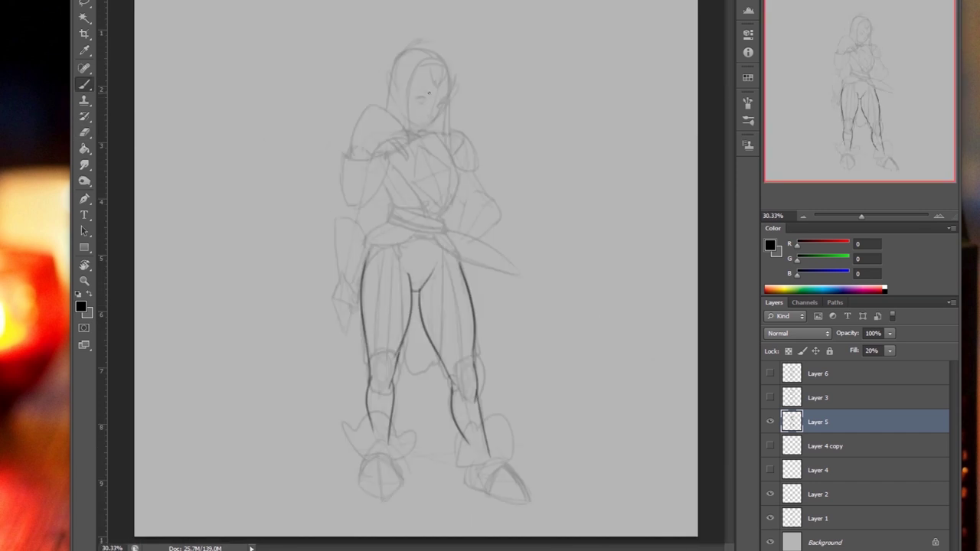
key("ctrl+shift+h")
scroll(429, 92, "up", 3)
scroll(409, 98, "down", 3)
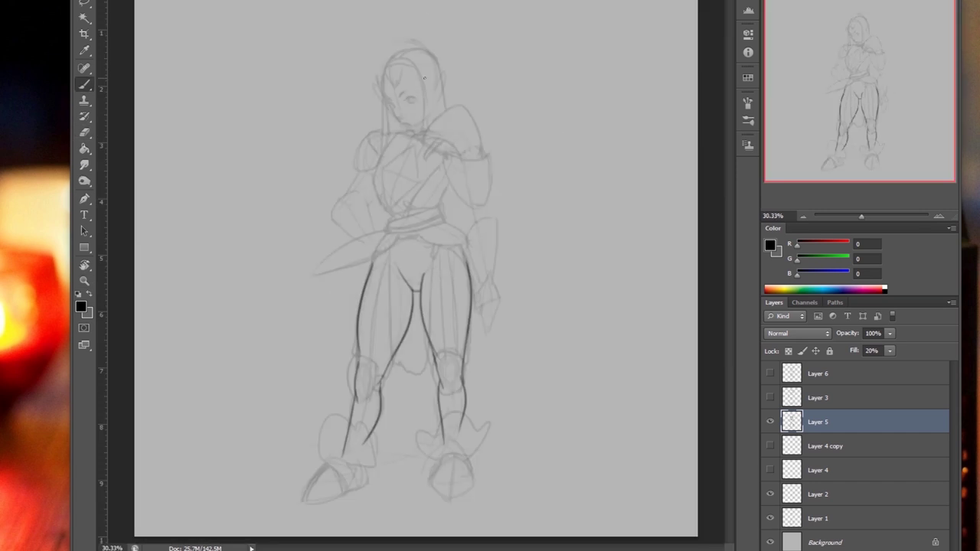
key("ctrl+shift+h")
scroll(418, 72, "up", 3)
scroll(529, 168, "down", 3)
Toggle Layer 3 and Layer 5 visibility to compare the sketches.
left_click(770, 398)
left_click(770, 397)
left_click(770, 421)
left_click(770, 422)
key("ctrl+shift+h")
Paste the sword sketch, rotate it into place beside her, and merge it down.
key("ctrl+v")
key("ctrl+t")
left_click_drag(689, 289, 586, 267)
key("Return")
left_click_drag(836, 373, 842, 425)
right_click(849, 426)
left_click(865, 212)
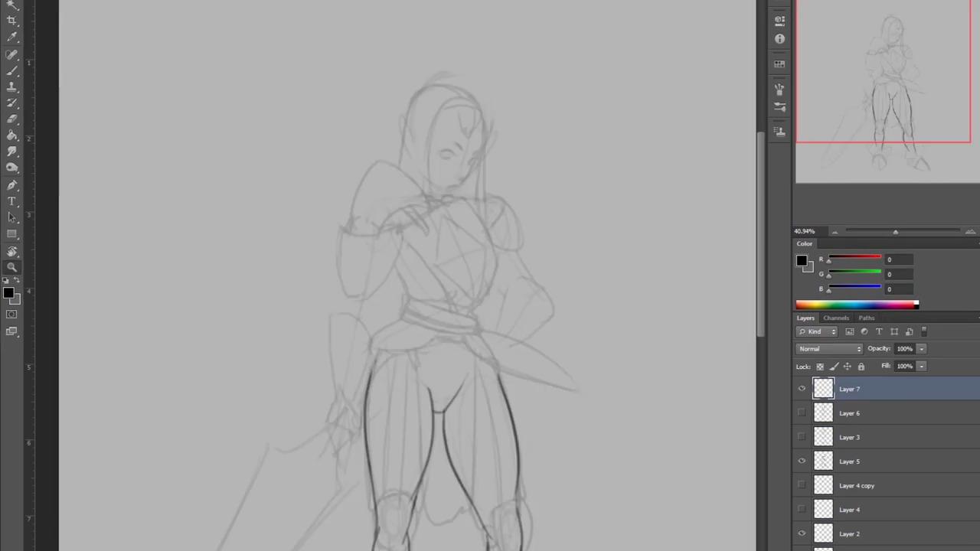
Extend the sword's end and draw a hair line, chin line and eye.
key("b")
left_click_drag(727, 369, 709, 421)
left_click_drag(476, 115, 475, 153)
key("h")
left_click_drag(407, 169, 420, 184)
mouse_move(417, 149)
left_mouse_down()
mouse_move(427, 144)
mouse_move(417, 144)
left_mouse_up()
key("h")
Add more eye and hair strokes, the nose, chin lines and a pupil.
scroll(418, 192, "up", 3)
mouse_move(469, 173)
left_mouse_down()
mouse_move(451, 158)
mouse_move(446, 177)
left_mouse_up()
left_click_drag(387, 157, 405, 153)
left_click_drag(401, 228, 425, 222)
key("h")
scroll(398, 191, "down", 3)
key("h")
key("h")
scroll(302, 170, "up", 4)
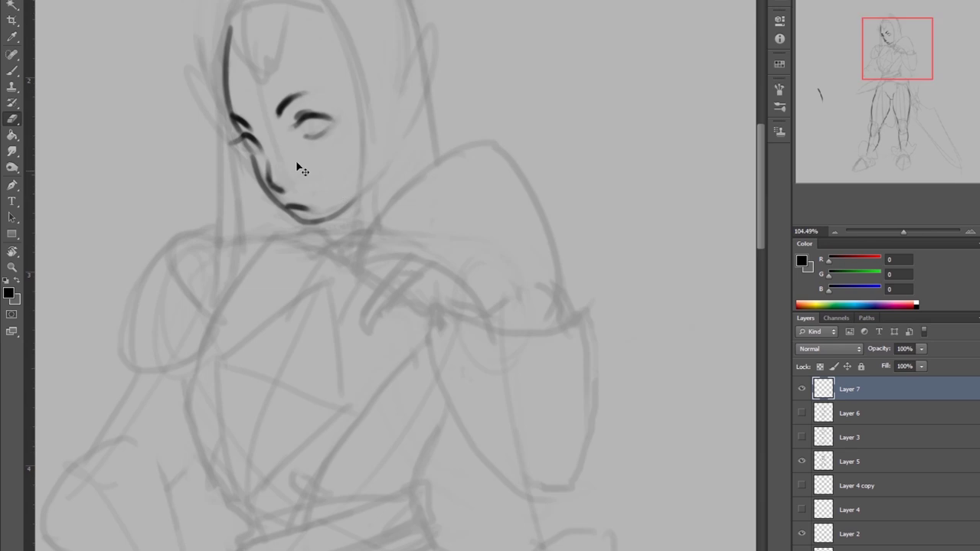
key("b")
left_click_drag(302, 120, 310, 127)
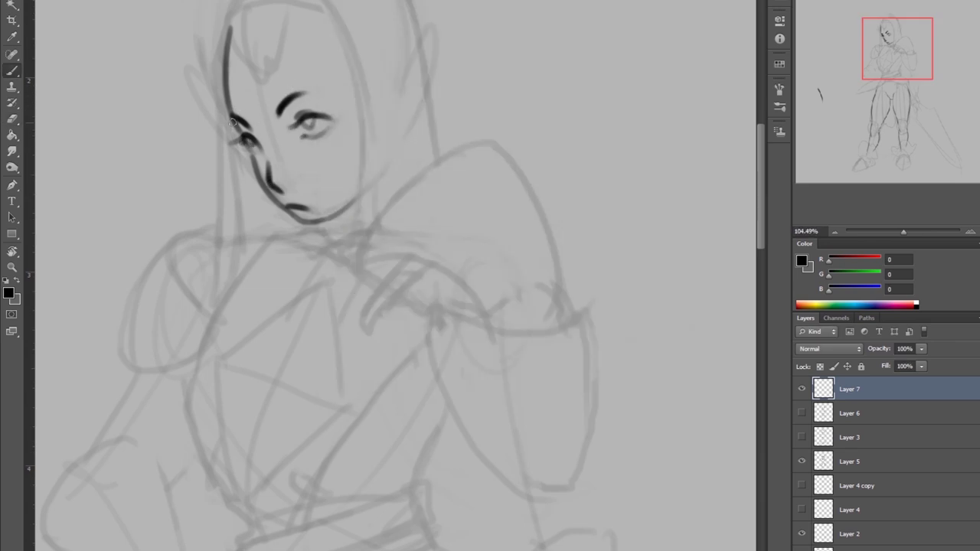
Outline the hair around the head, add a strand and a pointed elf ear.
key("h")
scroll(243, 136, "down", 4)
scroll(429, 214, "up", 4)
key("h")
scroll(519, 217, "down", 4)
key("h")
scroll(420, 231, "up", 4)
key("h")
scroll(420, 231, "down", 4)
scroll(372, 230, "up", 4)
key("h")
scroll(426, 79, "down", 4)
key("h")
key("h")
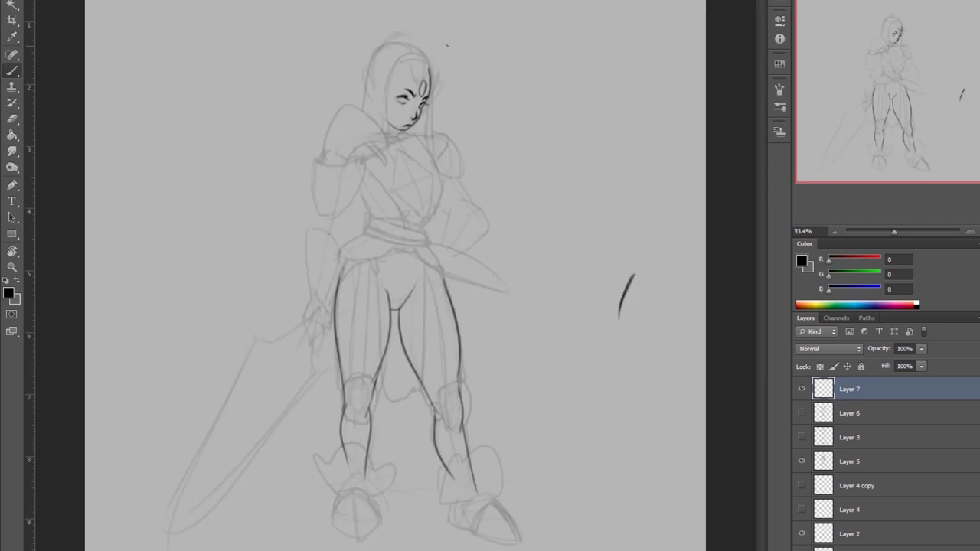
key("h")
key("h")
key("h")
mouse_move(358, 141)
left_mouse_down()
mouse_move(359, 67)
mouse_move(429, 115)
left_mouse_up()
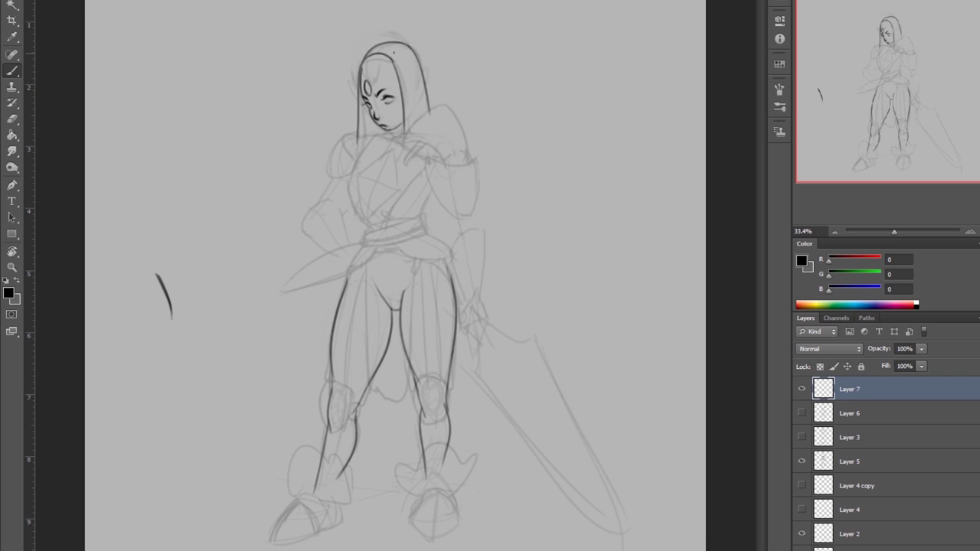
key("h")
key("h")
left_click_drag(417, 61, 421, 104)
left_click_drag(417, 84, 436, 49)
key("h")
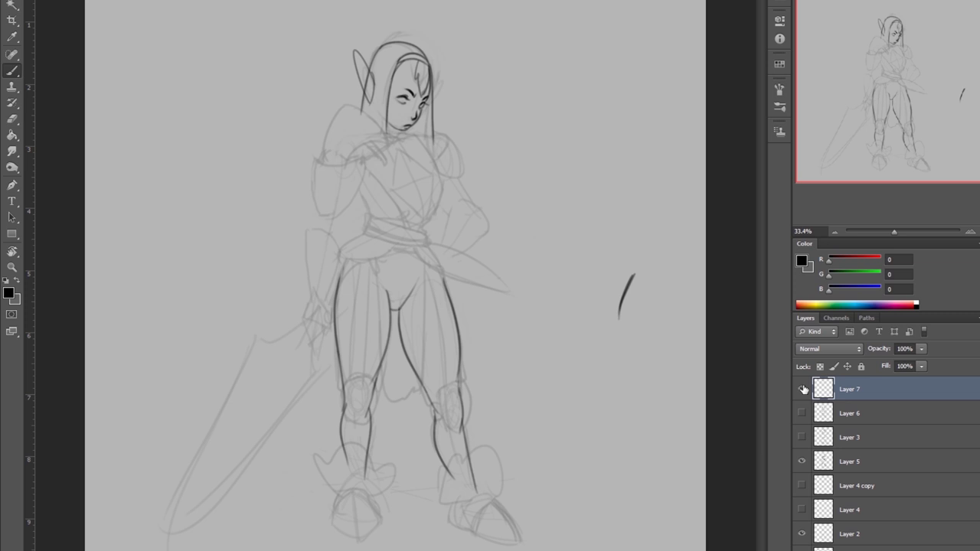
Draw the hair bangs, discarding an extra Layer 8 and returning to Layer 7.
key("h")
key("h")
key("h")
key("e")
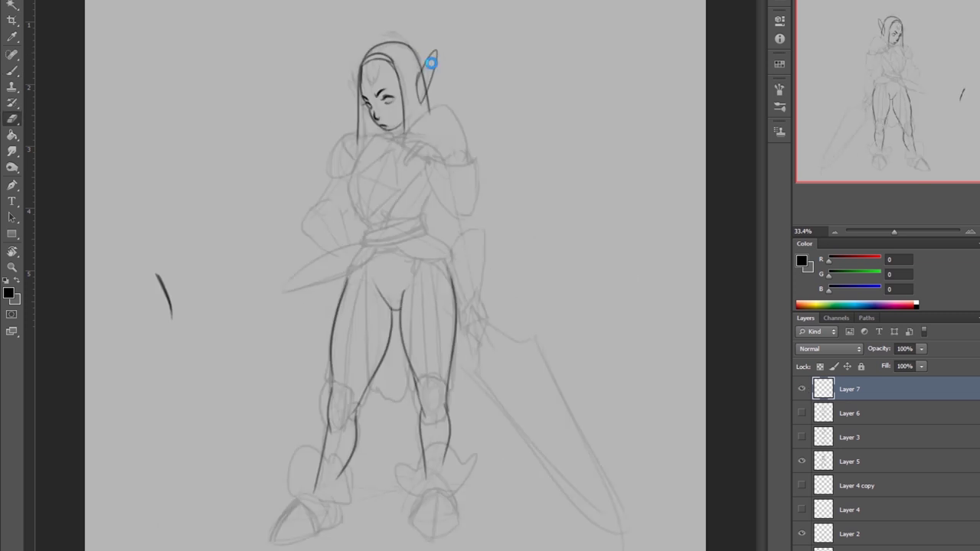
key("b")
key("e")
key("b")
key("h")
key("h")
key("h")
key("ctrl+shift+alt+n")
left_click_drag(433, 55, 419, 88)
key("h")
key("e")
left_click(881, 413)
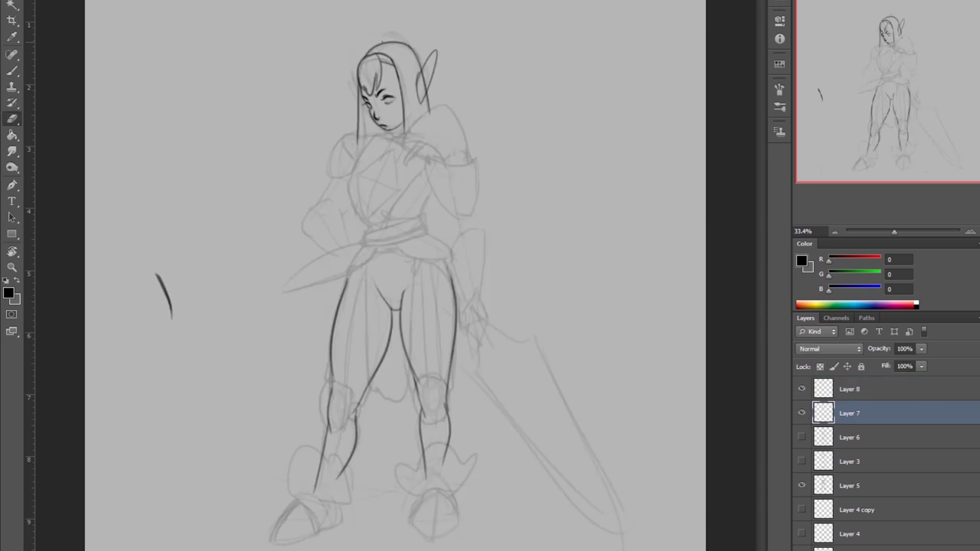
key("h")
key("ctrl+alt+z")
key("b")
key("ctrl+t")
key("Escape")
key("h")
key("e")
key("h")
Redraw part of the hair strand beside the face.
left_click_drag(393, 56, 389, 138)
key("b")
key("e")
key("b")
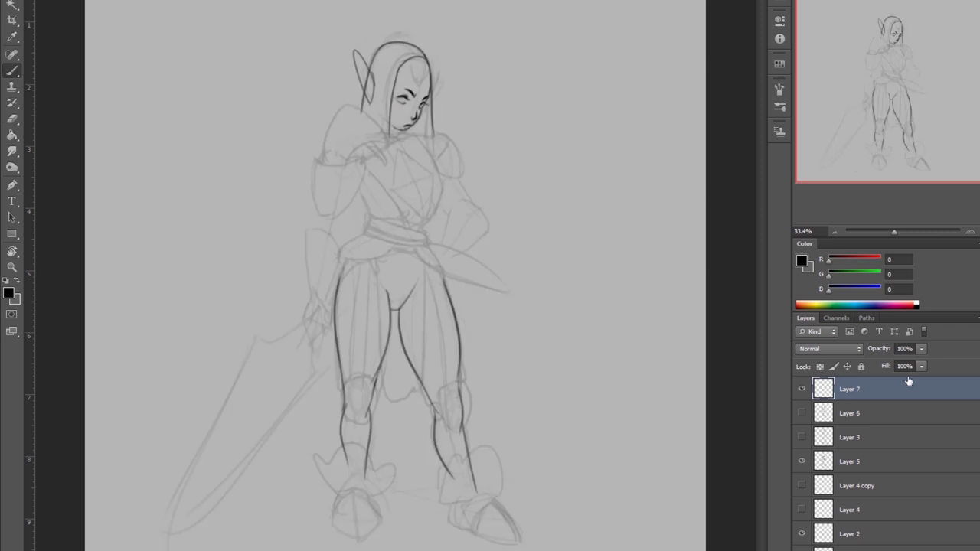
key("h")
key("h")
key("h")
key("h")
key("h")
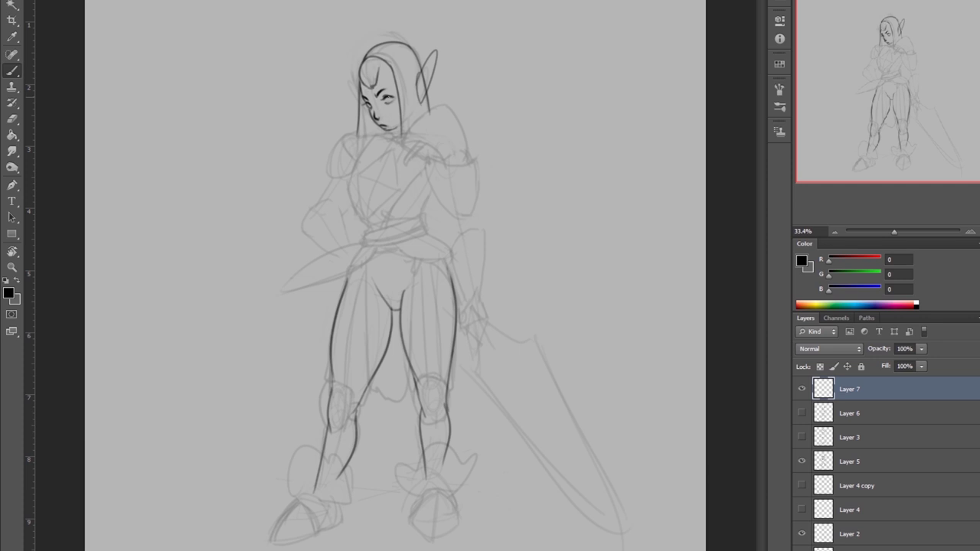
key("h")
key("e")
key("b")
Outline the shoulder pad and draw the chest plate's V-neckline, contour and centre gem.
left_click_drag(324, 164, 361, 106)
mouse_move(363, 141)
left_mouse_down()
mouse_move(385, 162)
mouse_move(435, 153)
left_mouse_up()
left_click_drag(364, 170, 426, 215)
mouse_move(435, 153)
left_mouse_down()
mouse_move(444, 191)
mouse_move(432, 227)
left_mouse_up()
left_click_drag(392, 149, 419, 220)
mouse_move(406, 153)
left_mouse_down()
mouse_move(433, 214)
mouse_move(420, 177)
left_mouse_up()
mouse_move(438, 135)
left_mouse_down()
mouse_move(462, 181)
mouse_move(413, 219)
mouse_move(427, 235)
left_mouse_up()
Ink the banded sash across the waist.
key("h")
mouse_move(421, 218)
left_mouse_down()
mouse_move(363, 230)
mouse_move(427, 226)
left_mouse_up()
left_click_drag(364, 242, 425, 239)
mouse_move(364, 222)
left_mouse_down()
mouse_move(366, 236)
mouse_move(363, 228)
left_mouse_up()
mouse_move(363, 222)
left_mouse_down()
mouse_move(388, 235)
mouse_move(413, 217)
left_mouse_up()
Draw the shoulder armour's top edge, inner line and curved outer edge.
key("h")
key("e")
key("b")
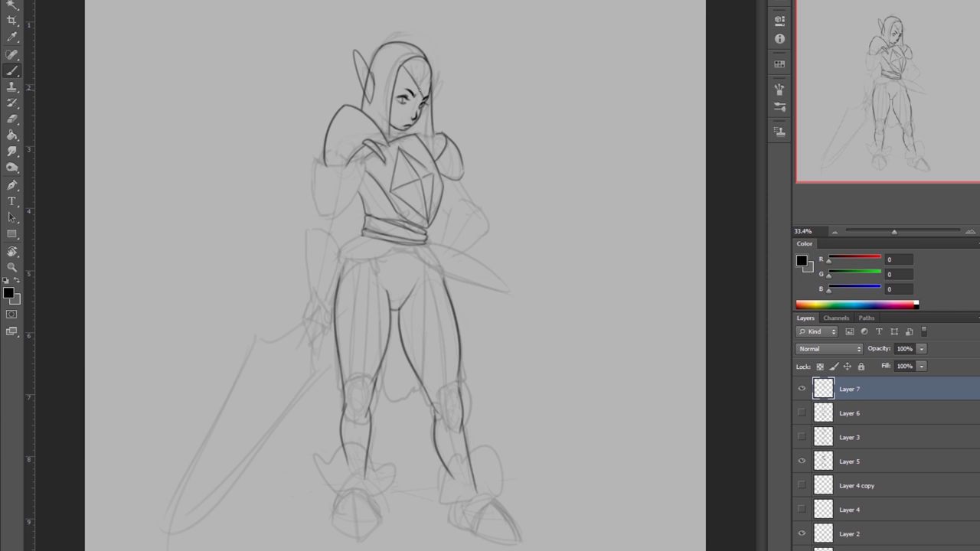
left_click_drag(425, 69, 418, 102)
key("h")
key("e")
key("b")
left_click_drag(312, 201, 306, 235)
left_click_drag(433, 159, 428, 202)
mouse_move(429, 161)
left_mouse_down()
mouse_move(475, 163)
mouse_move(476, 219)
left_mouse_up()
left_click_drag(436, 202, 466, 222)
Redraw the hair and ear lines and erase faint chest and diamond sketch lines.
key("h")
key("e")
left_click_drag(366, 72, 367, 93)
key("b")
left_click_drag(387, 44, 372, 70)
left_click_drag(374, 63, 376, 115)
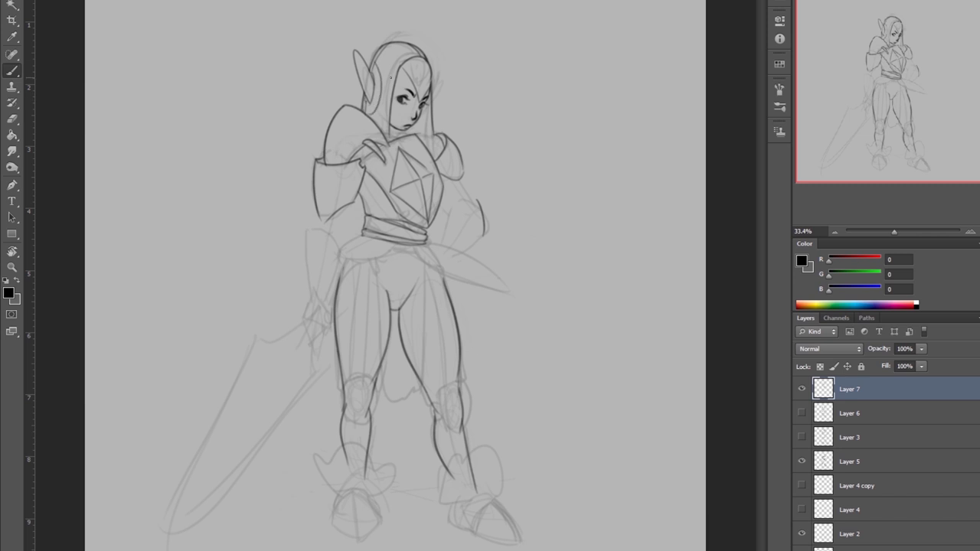
key("h")
key("e")
left_click_drag(359, 150, 398, 218)
left_click_drag(389, 173, 393, 191)
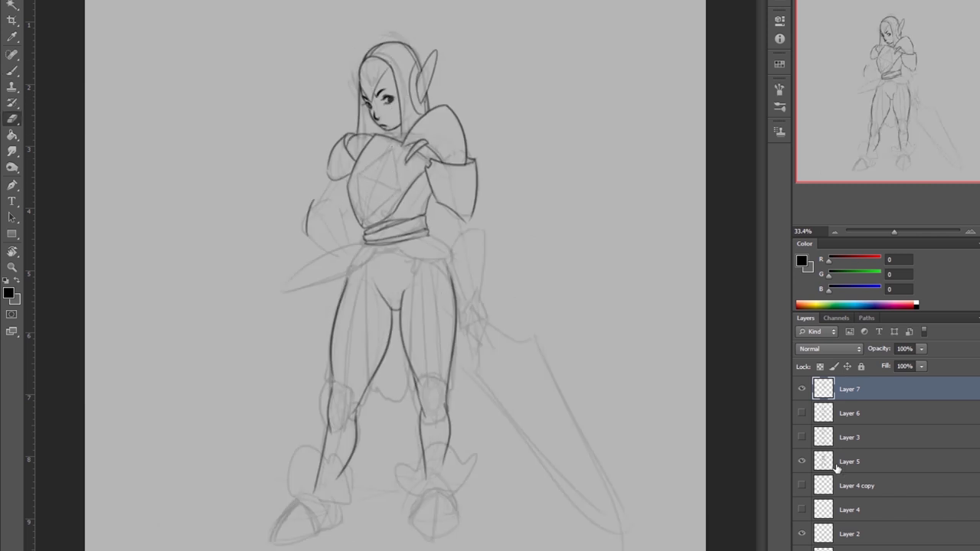
Select the faint sketch Layer 5 and review the brush presets.
left_click(837, 461)
key("b")
right_click(372, 197)
key("Escape")
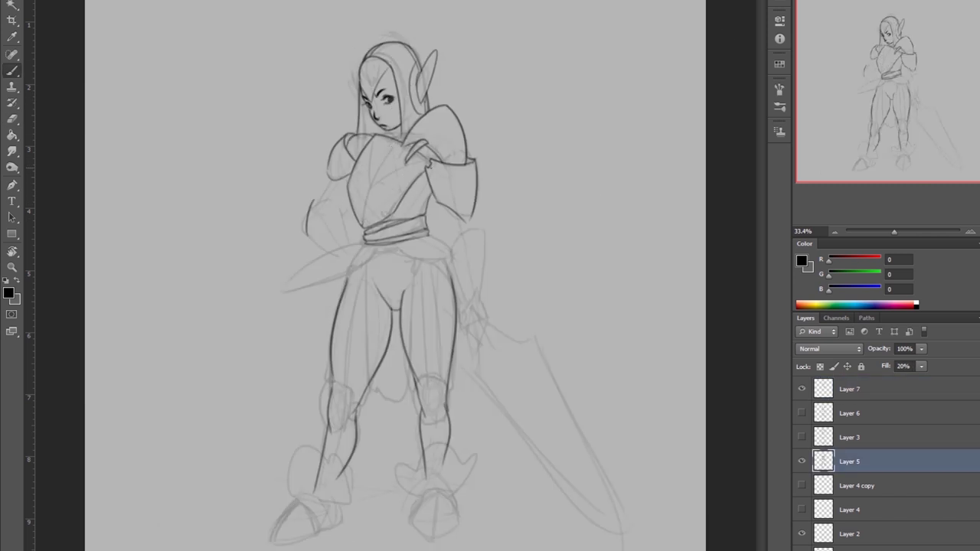
Step through the layer stack to Layer 7 for inking, with the brush active.
key("alt+]")
key("alt+[")
key("alt+]")
key("alt+[")
key("alt+comma")
key("e")
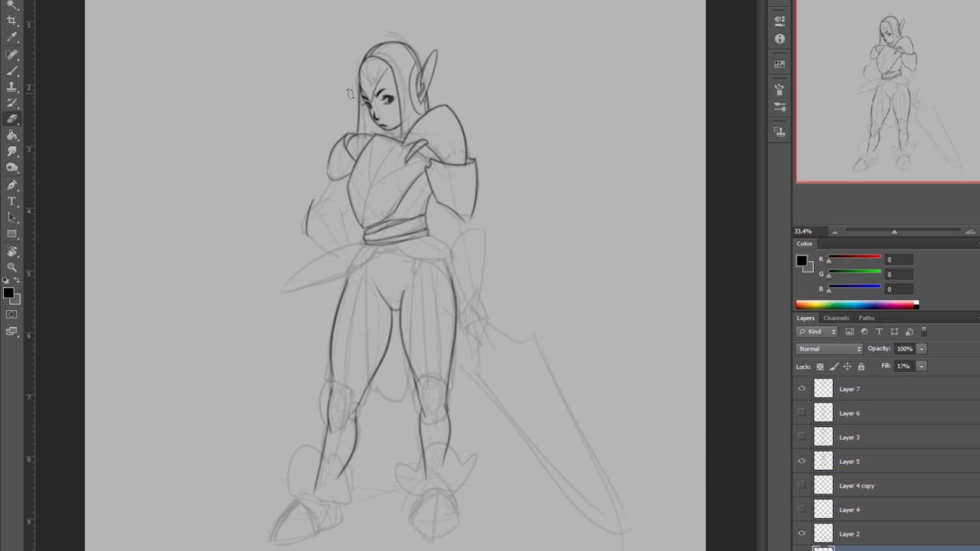
key("b")
key("alt+period")
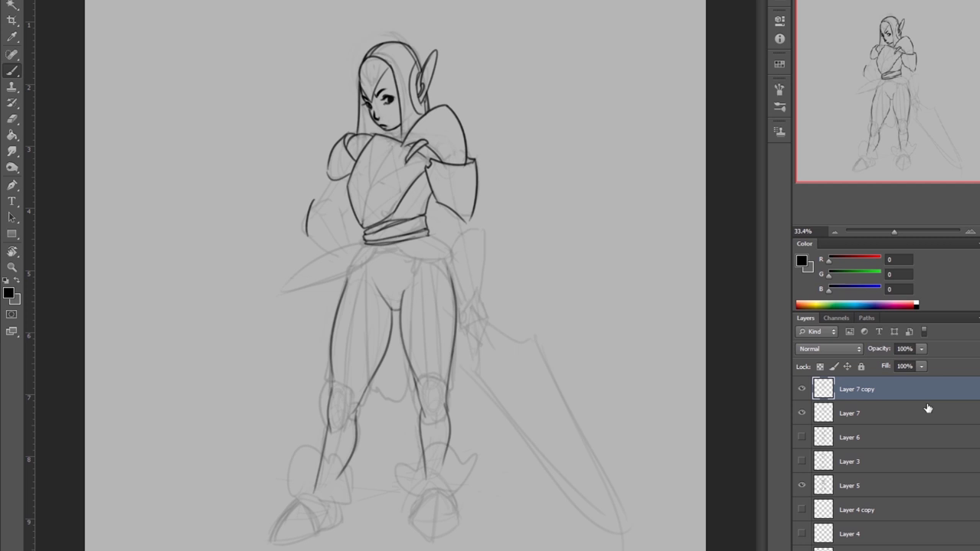
key("h")
Ink a curved blade across the knight's waist.
mouse_move(420, 244)
left_mouse_down()
mouse_move(492, 267)
mouse_move(508, 291)
left_mouse_up()
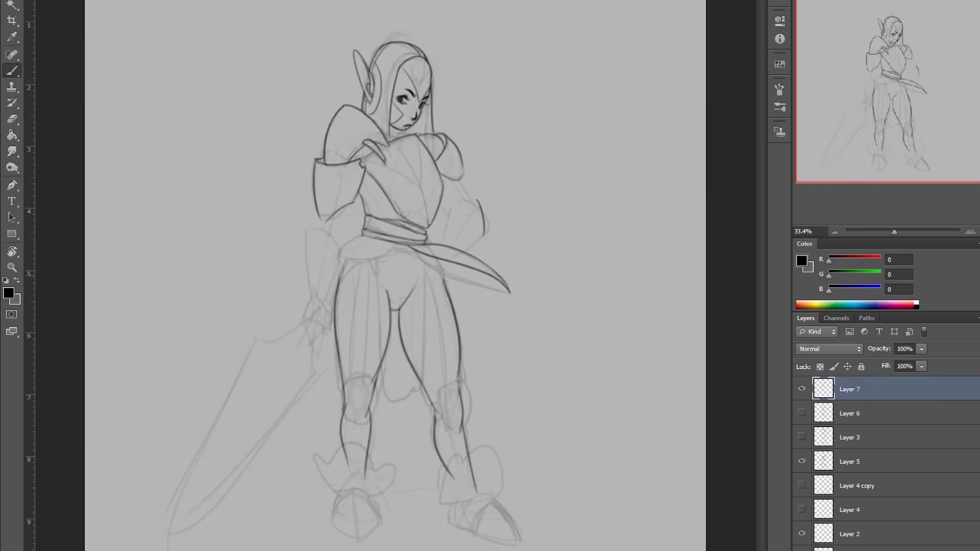
key("ctrl+z")
key("ctrl+z")
Add strokes around the face, hair and shoulder pad.
key("ctrl+z")
key("ctrl+z")
left_click_drag(425, 259, 445, 283)
mouse_move(337, 251)
left_mouse_down()
mouse_move(398, 241)
mouse_move(339, 296)
left_mouse_up()
left_click_drag(395, 246, 508, 294)
key("h")
mouse_move(337, 201)
left_mouse_down()
mouse_move(325, 232)
mouse_move(325, 176)
mouse_move(347, 212)
left_mouse_up()
key("e")
left_click_drag(358, 172, 366, 176)
key("b")
left_click_drag(366, 76, 372, 92)
mouse_move(373, 74)
left_mouse_down()
mouse_move(383, 96)
mouse_move(371, 94)
left_mouse_up()
key("ctrl+z")
key("ctrl+z")
key("ctrl+z")
key("ctrl+z")
key("ctrl+z")
key("h")
mouse_move(440, 62)
left_mouse_down()
mouse_move(449, 54)
mouse_move(434, 82)
left_mouse_up()
left_click_drag(328, 111, 373, 161)
Erase a stray line and draw the V crotch and upper leg lines.
key("h")
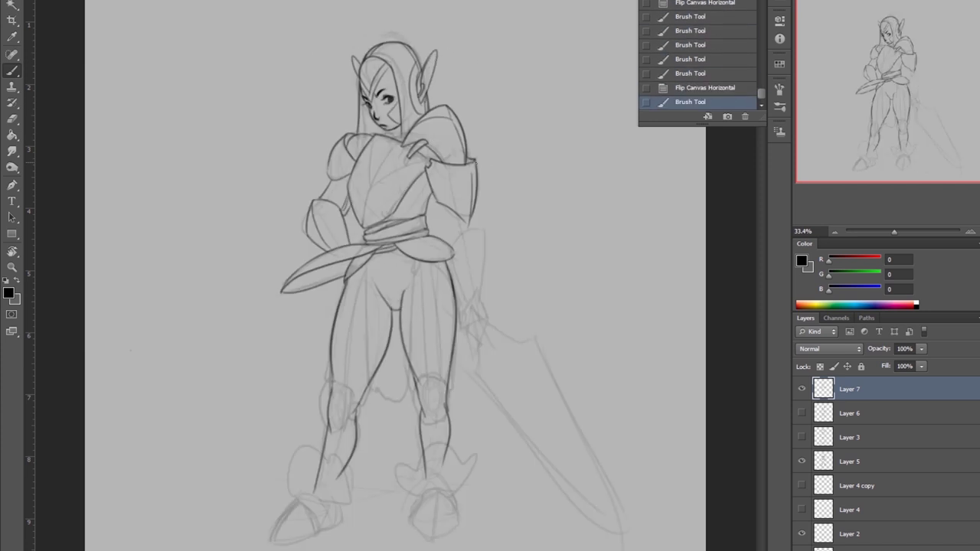
key("e")
key("ctrl+z")
left_click_drag(389, 300, 400, 309)
left_click_drag(383, 305, 406, 306)
key("b")
left_click_drag(361, 267, 393, 307)
left_click_drag(418, 265, 395, 308)
Erase the old ear lines and redraw both elf ears longer.
key("e")
left_click_drag(433, 61, 440, 36)
key("b")
left_click_drag(345, 45, 358, 48)
key("h")
left_click_drag(433, 75, 444, 119)
Duplicate Layer 2 and move the copy to the top of the stack.
left_click(850, 533)
key("ctrl+j")
key("ctrl+shift+bracketright")
Erase near the left leg and try new leg strokes, undoing them.
key("e")
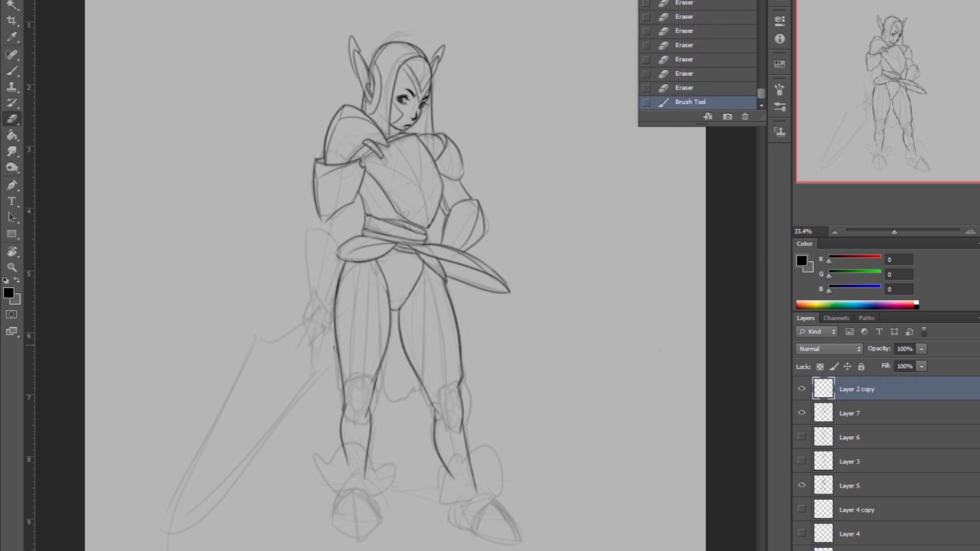
left_click_drag(338, 329, 346, 387)
key("b")
left_click_drag(375, 345, 386, 386)
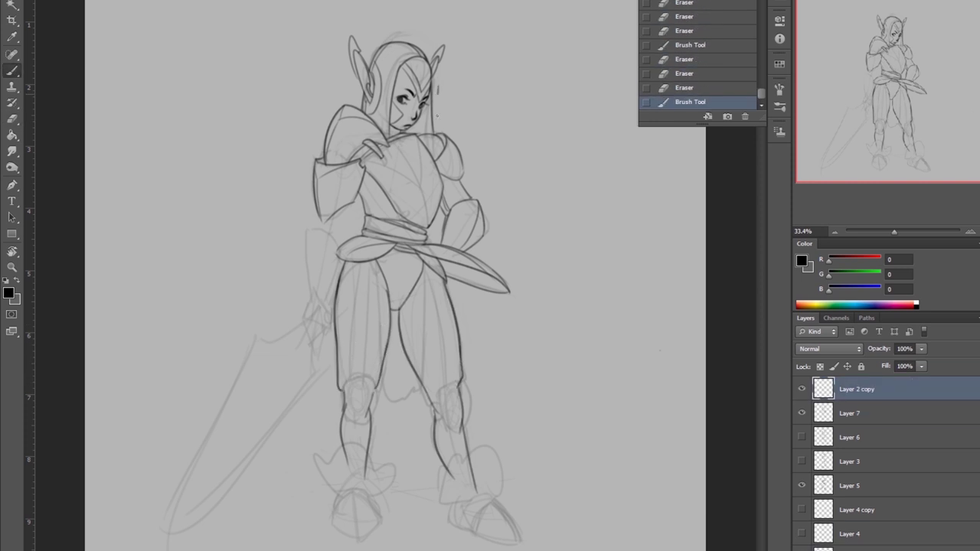
key("ctrl+alt+z")
mouse_move(345, 122)
left_mouse_down()
mouse_move(348, 157)
mouse_move(417, 203)
left_mouse_up()
key("ctrl+alt+z")
key("ctrl+alt+z")
Erase stray chest lines and darken the right knee guard.
key("ctrl+shift+h")
key("e")
left_click_drag(414, 169, 425, 199)
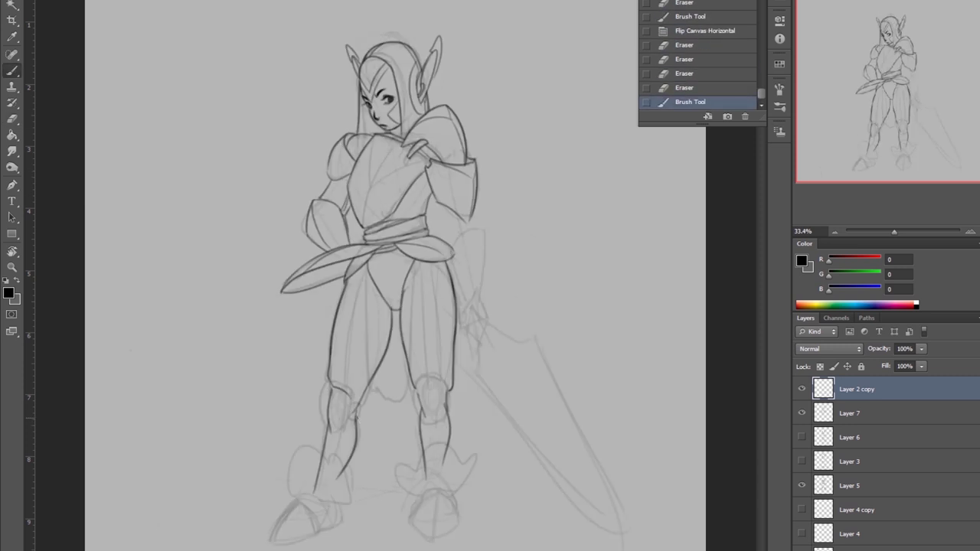
left_click_drag(409, 271, 411, 303)
left_click_drag(417, 383, 444, 421)
Erase the old left-knee lines and redraw the left knee guard.
key("e")
left_click_drag(330, 389, 330, 426)
key("b")
left_click_drag(324, 385, 348, 463)
key("e")
key("ctrl+shift+h")
key("b")
key("ctrl+shift+h")
key("ctrl+shift+h")
key("e")
Merge the top copy down into Layer 7 and check it by toggling visibility.
right_click(855, 392)
left_click(898, 243)
left_click(801, 389)
left_click(801, 389)
Ink more face lines and strokes across the chest.
key("b")
left_click_drag(429, 81, 418, 136)
left_click_drag(418, 119, 415, 138)
key("ctrl+shift+h")
left_click_drag(367, 108, 361, 130)
mouse_move(353, 184)
left_mouse_down()
mouse_move(421, 163)
mouse_move(413, 176)
left_mouse_up()
left_click_drag(367, 201, 417, 188)
left_click_drag(460, 230, 517, 271)
Draw both leg lines and erase a small stray mark.
left_click_drag(371, 265, 361, 398)
left_click_drag(429, 253, 401, 400)
key("ctrl+shift+h")
left_click_drag(426, 188, 430, 194)
left_click_drag(427, 190, 430, 194)
key("ctrl+alt+z")
key("ctrl+alt+z")
key("ctrl+alt+z")
key("e")
left_click_drag(382, 276, 398, 325)
key("ctrl+shift+h")
Toggle the Layer 7 and Layer 6 sketch visibility, then copy and merge the faded sketch.
left_click(802, 389)
left_click(801, 414)
left_click(801, 437)
key("ctrl+j")
key("ctrl+e")
left_click(801, 413)
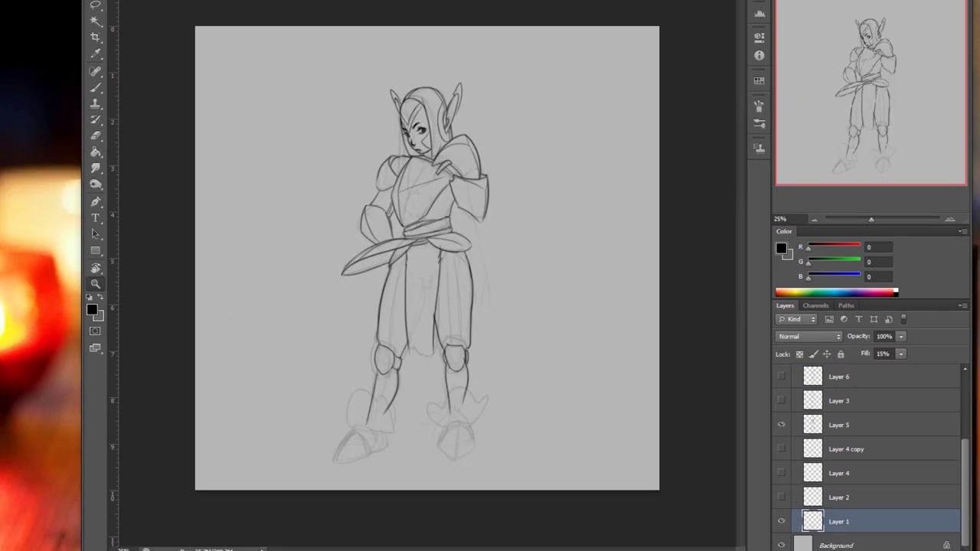
Select sketch Layer 5 and check the Wacom pen feel settings.
left_click(776, 428)
key("e")
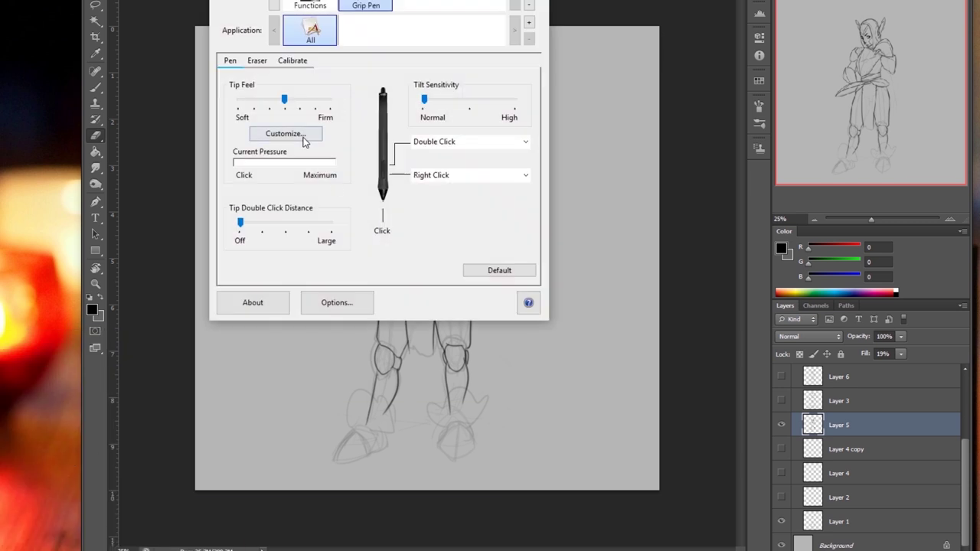
left_click(295, 135)
left_click(411, 241)
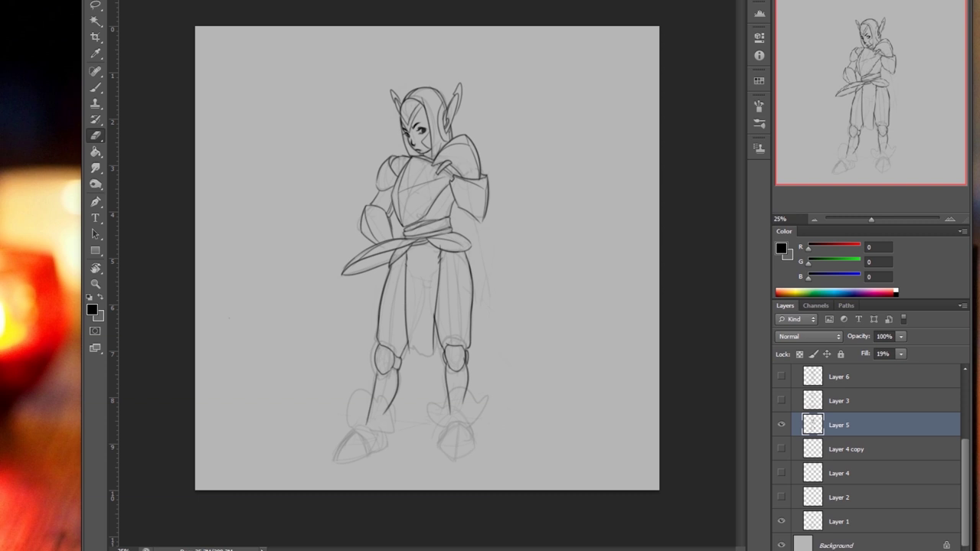
key("b")
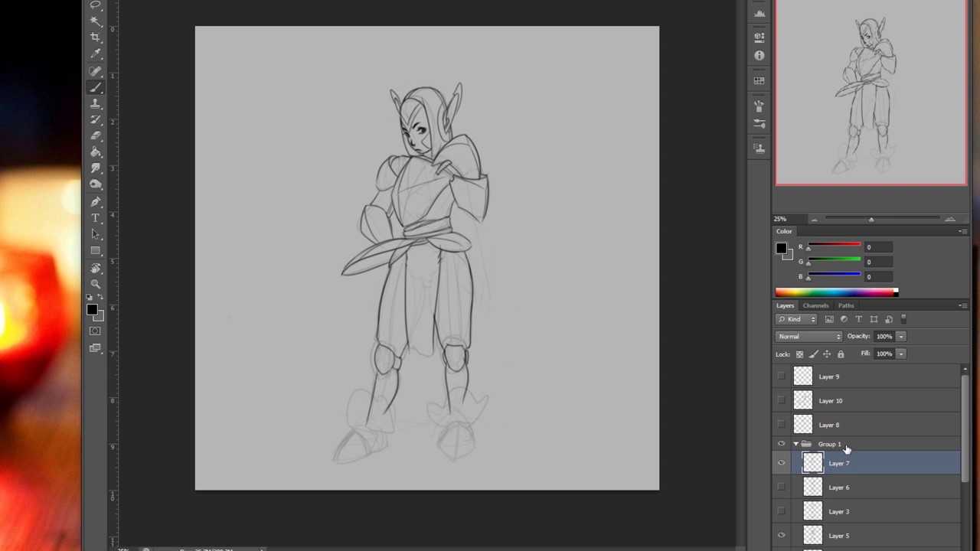
Test brush strokes, then duplicate Layer 1 and move the faint copy right of the figure.
mouse_move(590, 134)
left_mouse_down()
mouse_move(580, 111)
mouse_move(558, 207)
left_mouse_up()
left_click_drag(521, 169, 520, 225)
scroll(968, 525, "down", 5)
left_click(881, 521)
left_click_drag(415, 306, 459, 328)
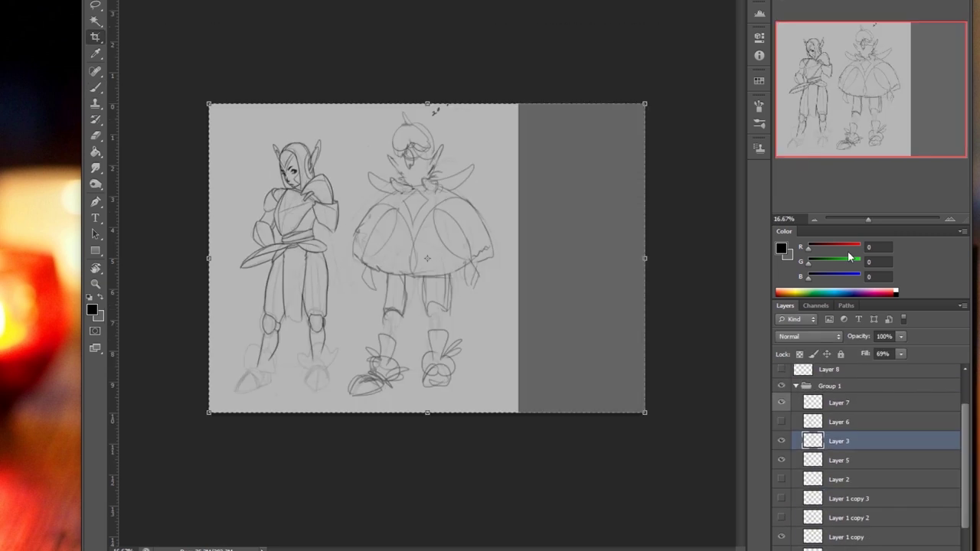
Fill the blank right strip with the background grey.
key("alt+comma")
key("g")
left_click(541, 333)
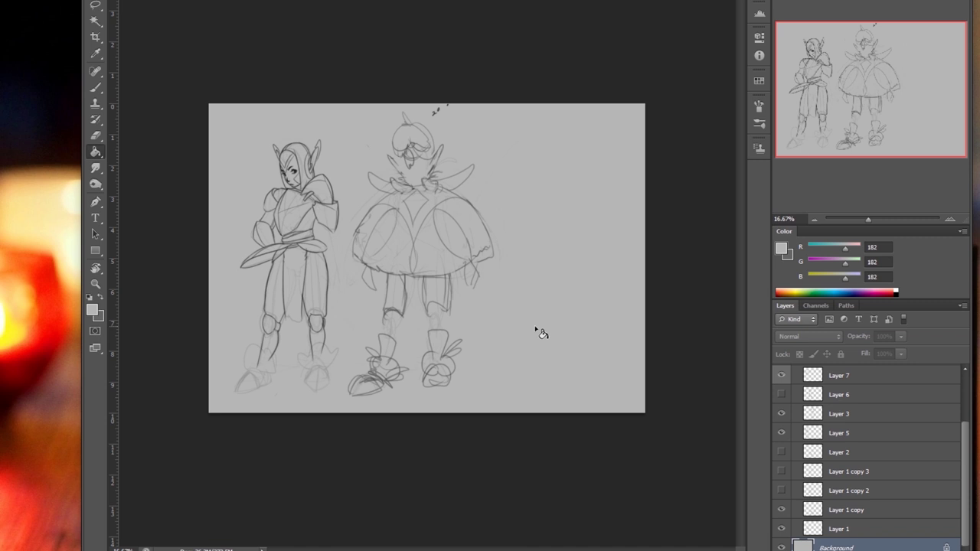
Show the third figure sketch, shift it right, then hide it again.
left_click(849, 489)
key("v")
mouse_move(442, 281)
left_mouse_down()
mouse_move(379, 229)
mouse_move(461, 281)
left_mouse_up()
right_click(586, 277)
left_click(604, 290)
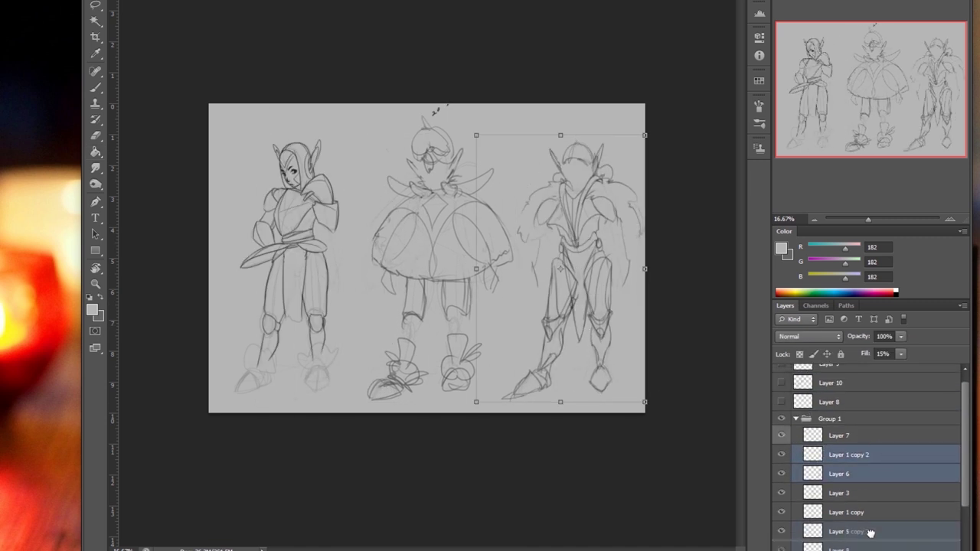
left_click(782, 454)
left_click(798, 525)
Add a new layer in Group 1, set Layer 1 copy to 15% fill, and swap it with Layer 6.
key("ctrl+shift+alt+n")
left_click(848, 459)
key("shift+1")
key("shift+5")
left_click_drag(848, 495, 848, 475)
scroll(268, 176, "up", 10)
Add a new layer above Layer 7 and try a rounded foot in black, then undo it.
left_click(839, 405)
key("b")
key("d")
key("ctrl+0")
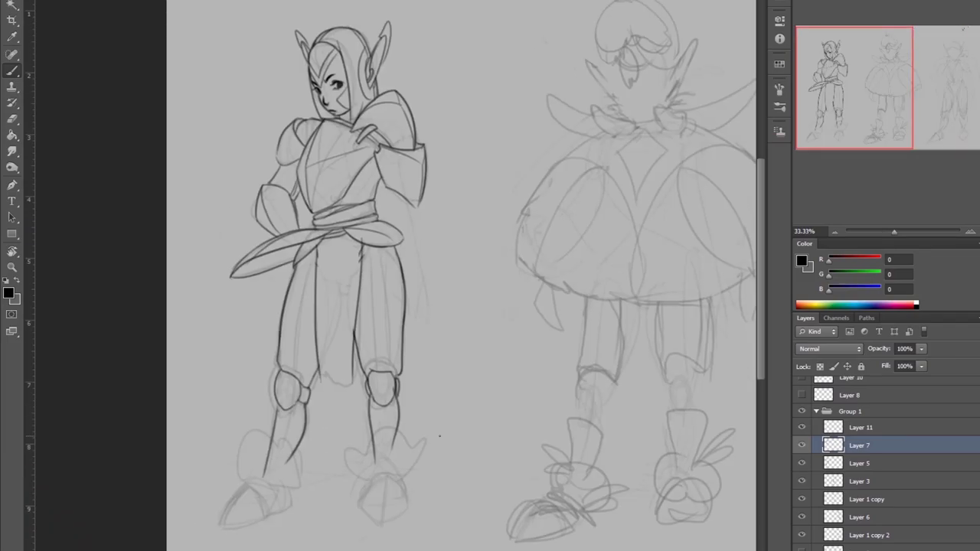
key("ctrl+shift+alt+n")
mouse_move(377, 421)
left_mouse_down()
mouse_move(382, 480)
mouse_move(390, 453)
left_mouse_up()
key("e")
key("ctrl+z")
Fit the canvas and flip the view to check proportions, returning to Layer 7.
key("ctrl+0")
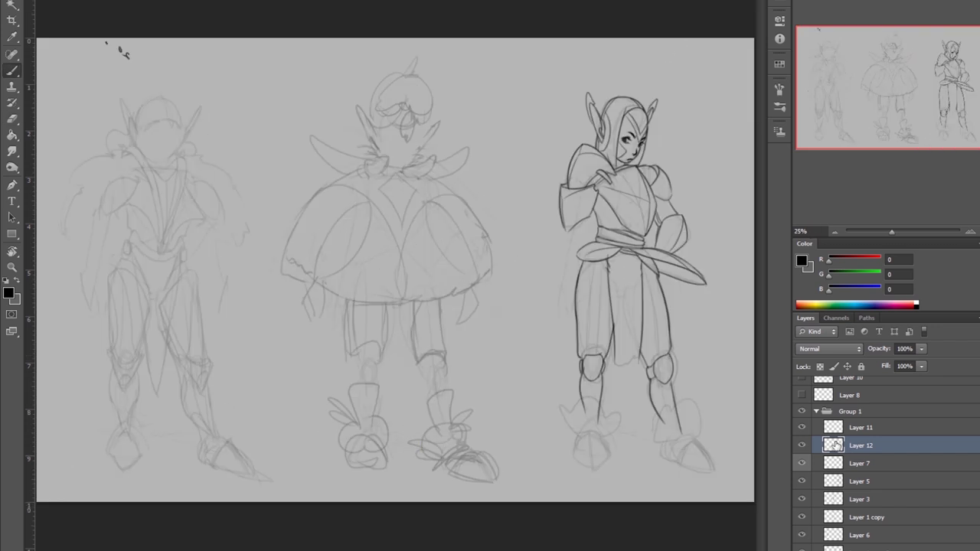
key("alt+[")
key("alt+[")
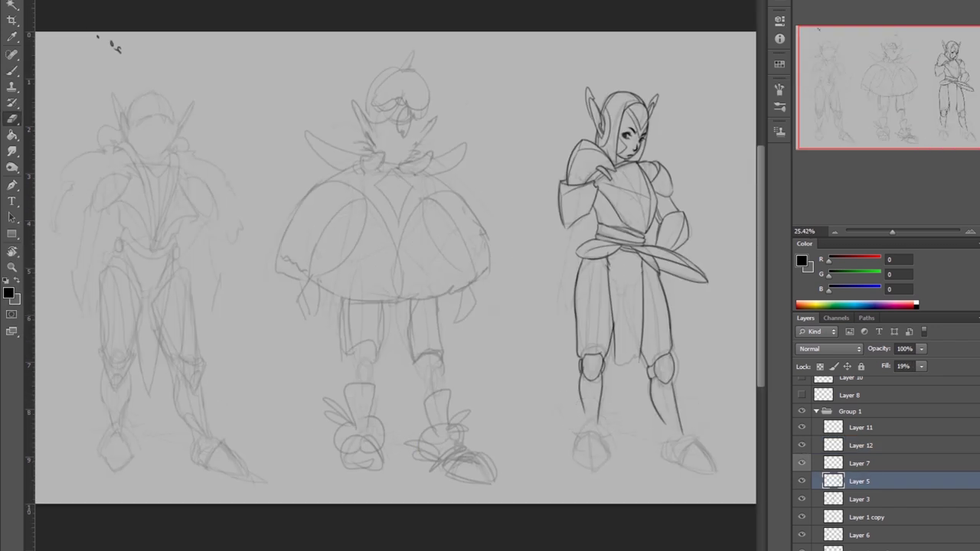
key("b")
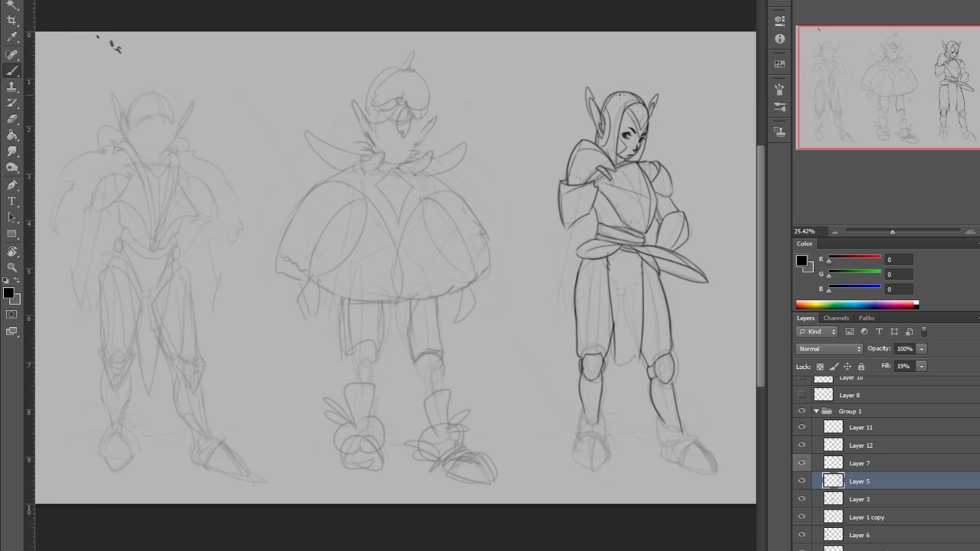
key("ctrl+shift+h")
key("e")
key("alt+]")
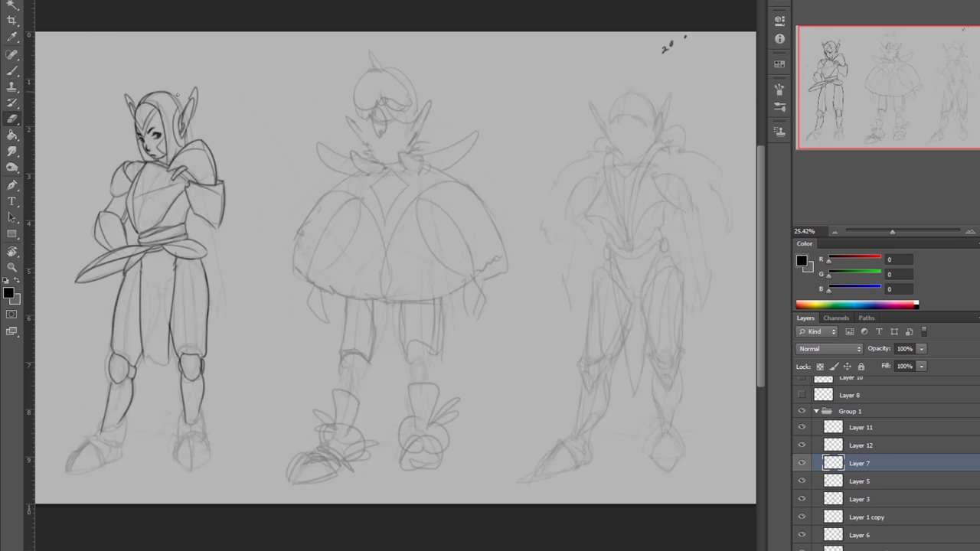
Ink the armored elf's ankles and feet on the mirrored canvas.
key("b")
key("ctrl+shift+h")
left_click_drag(582, 410, 579, 436)
left_click_drag(602, 412, 605, 439)
left_click_drag(658, 418, 661, 445)
left_click_drag(679, 421, 690, 437)
key("ctrl+shift+h")
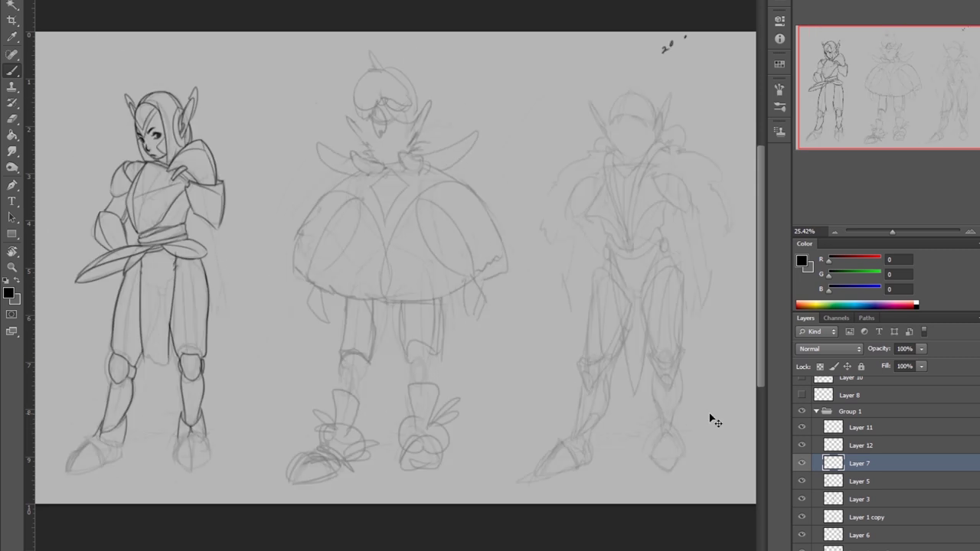
Ink the outline of the elf's other boot around the foot.
key("e")
key("b")
left_click_drag(89, 433, 112, 448)
mouse_move(69, 472)
left_mouse_down()
mouse_move(112, 451)
mouse_move(124, 457)
left_mouse_up()
mouse_move(79, 445)
left_mouse_down()
mouse_move(66, 473)
mouse_move(103, 437)
left_mouse_up()
left_click_drag(66, 471, 102, 466)
key("ctrl+shift+h")
key("e")
key("b")
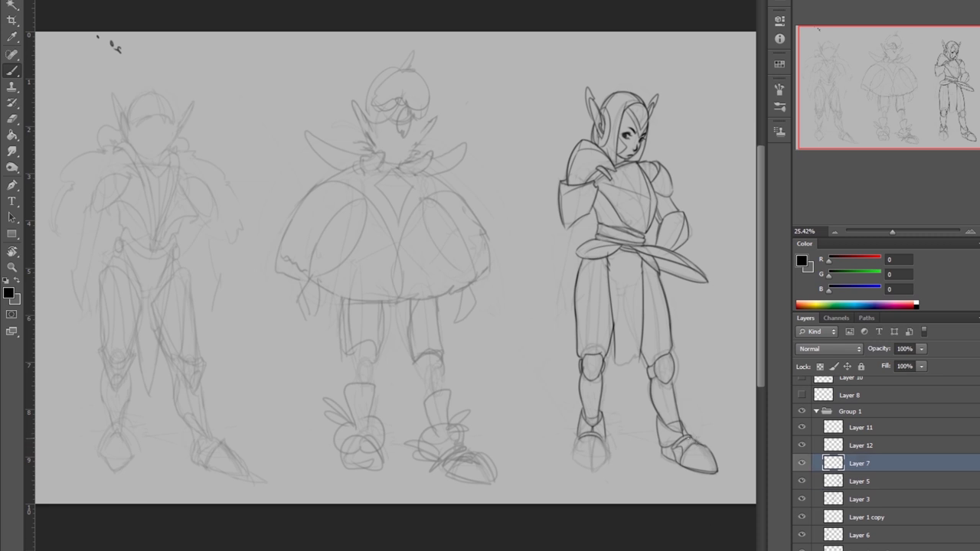
key("e")
key("ctrl+shift+h")
Check the Layer 5 sketch in mirrored view, then return to inking on Layer 7.
key("alt+bracketleft")
key("b")
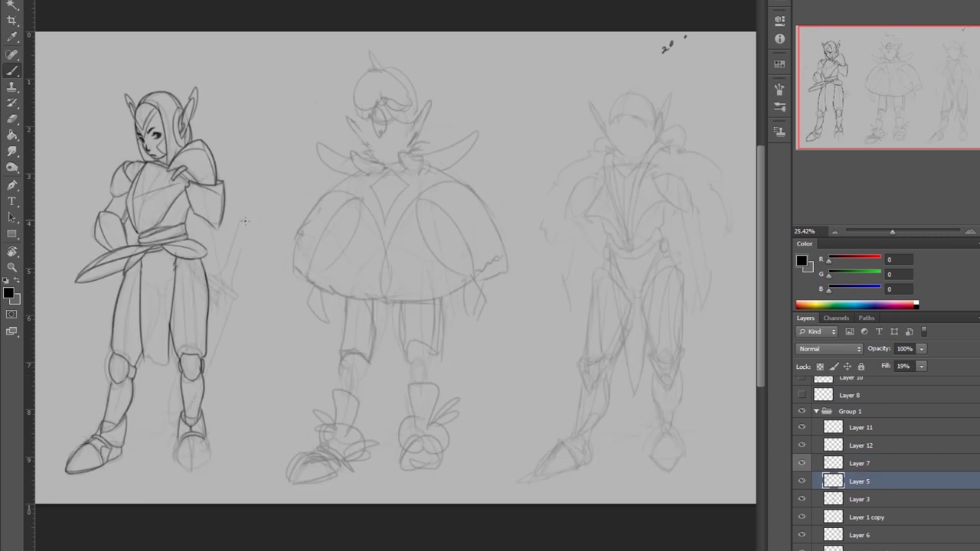
key("ctrl+shift+h")
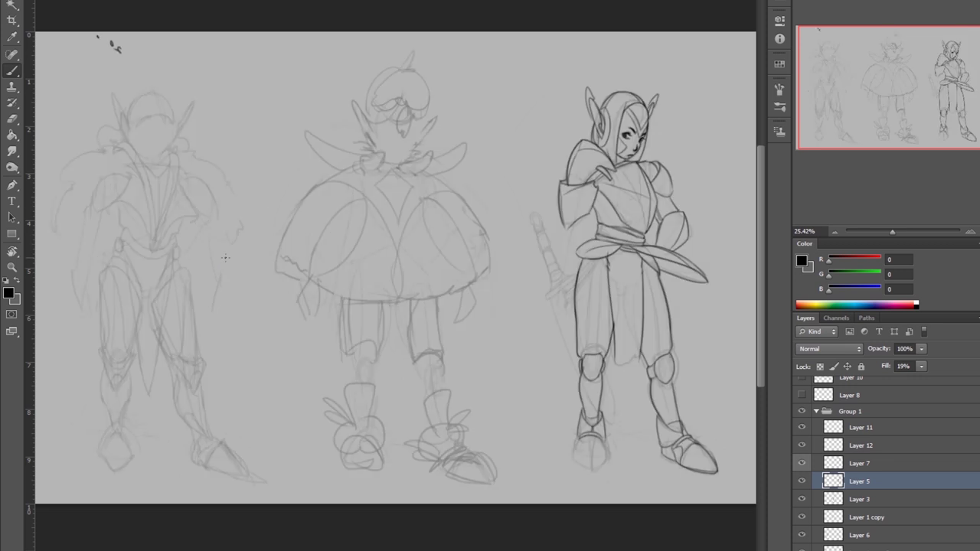
key("ctrl+shift+h")
key("ctrl+shift+h")
key("v")
key("ctrl+shift+h")
key("b")
key("alt+bracketright")
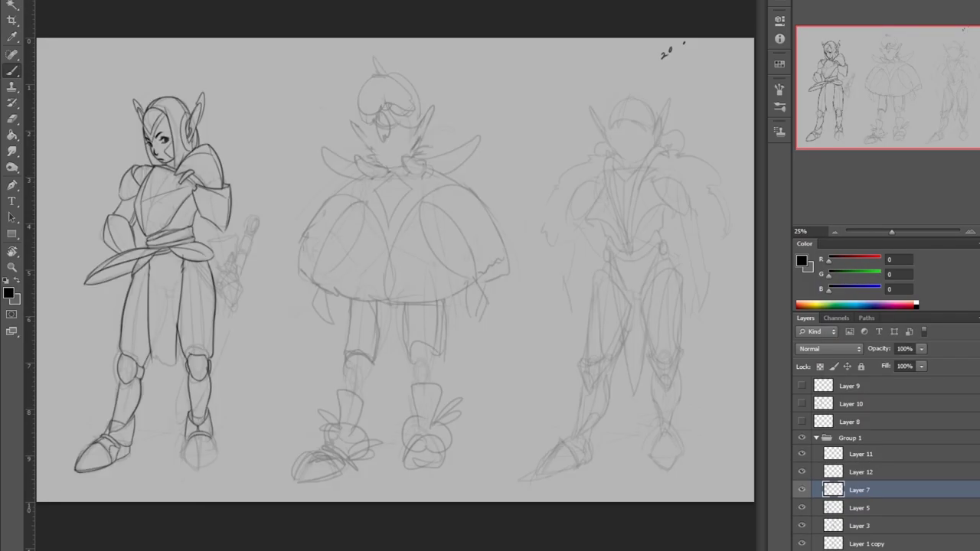
Ink the elf's arm and sword hand, checking it in the flipped view.
mouse_move(205, 219)
left_mouse_down()
mouse_move(214, 240)
mouse_move(234, 237)
mouse_move(237, 253)
left_mouse_up()
mouse_move(215, 269)
left_mouse_down()
mouse_move(234, 257)
mouse_move(240, 309)
mouse_move(249, 256)
left_mouse_up()
key("h")
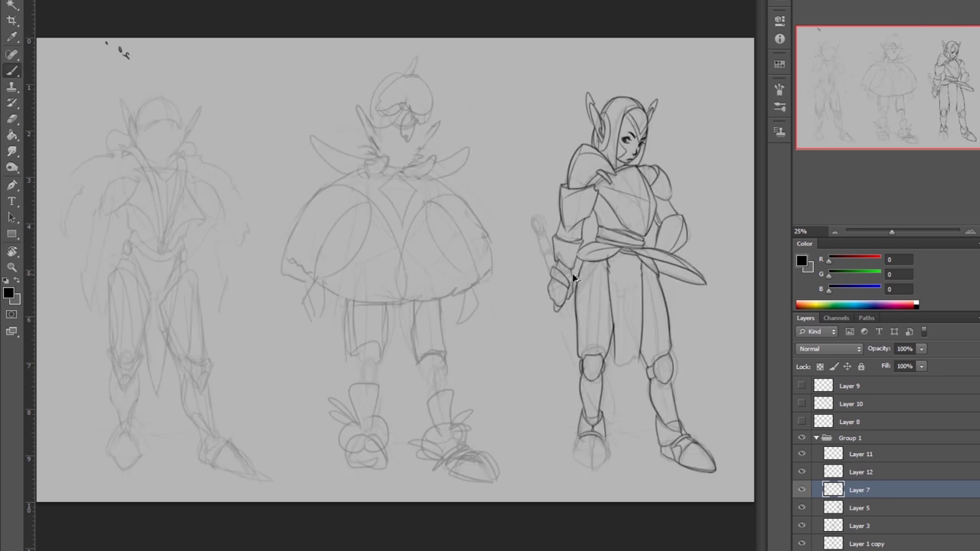
left_click_drag(562, 255, 572, 282)
key("h")
left_click_drag(219, 260, 249, 286)
left_click_drag(237, 295, 246, 318)
key("h")
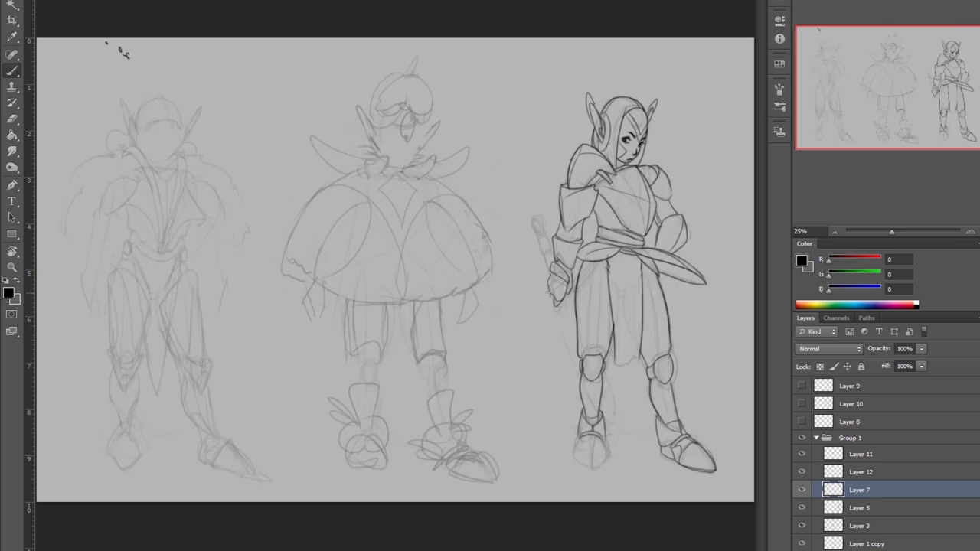
left_click_drag(552, 274, 562, 295)
Erase part of the foot's toe line to redraw it.
key("e")
key("b")
key("e")
left_click_drag(687, 450, 717, 468)
key("b")
key("e")
key("b")
key("e")
key("b")
key("h")
key("e")
key("e")
key("b")
Draw the sheathed sword's scabbard hanging at the elf's hip beside her hand.
left_click_drag(213, 365, 257, 219)
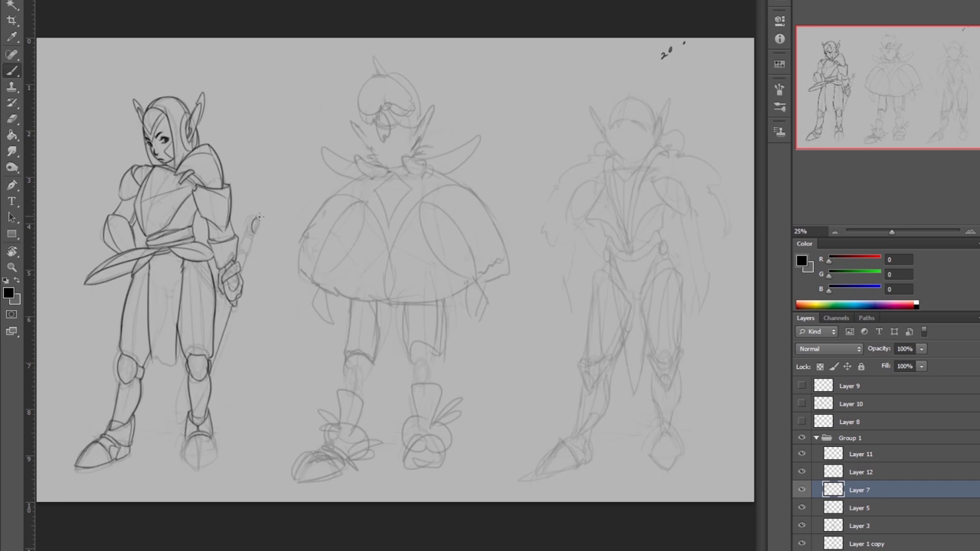
key("h")
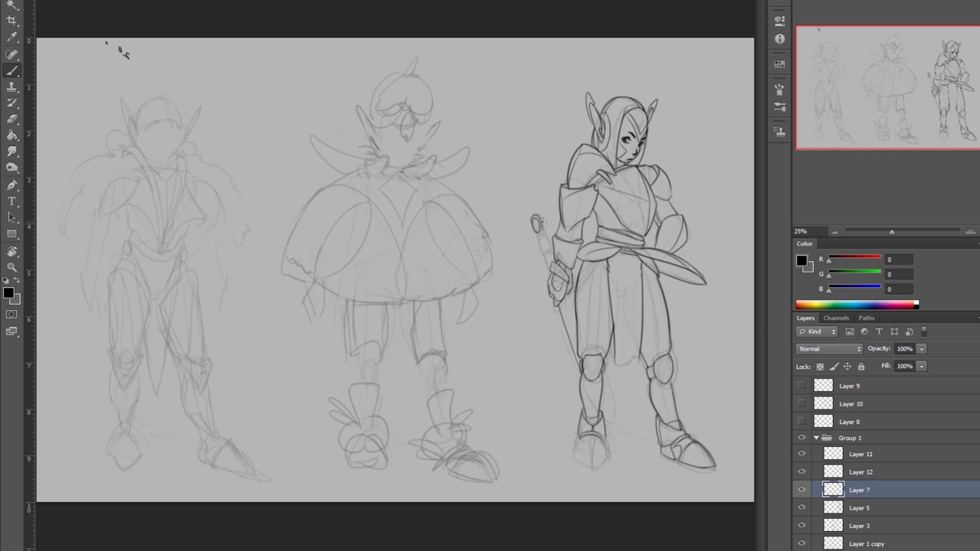
key("h")
left_click_drag(269, 277, 243, 292)
key("h")
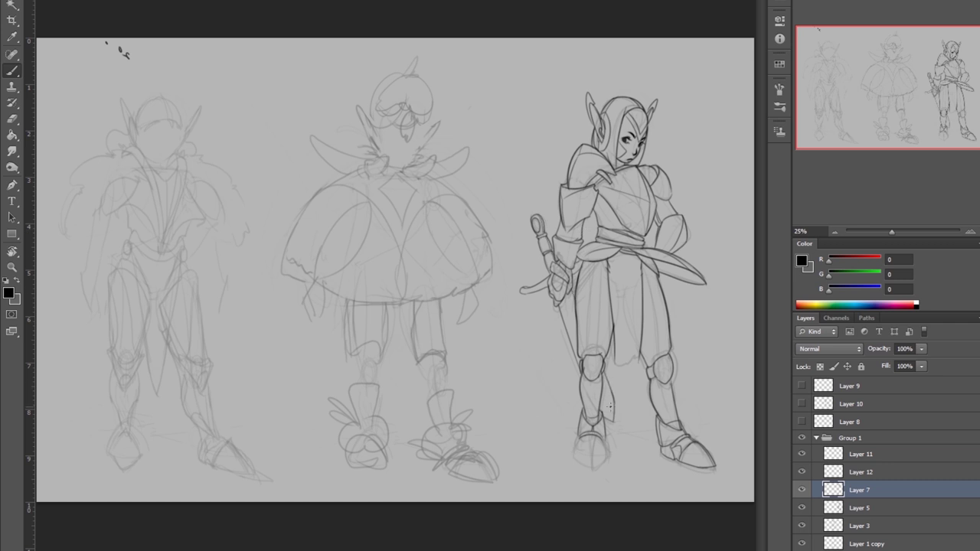
key("e")
key("b")
Add strokes along the leg and scabbard, then undo the two stray strokes.
left_click_drag(608, 372, 609, 414)
key("e")
key("b")
key("e")
key("b")
left_click_drag(594, 263, 564, 311)
key("e")
key("b")
key("h")
key("h")
key("h")
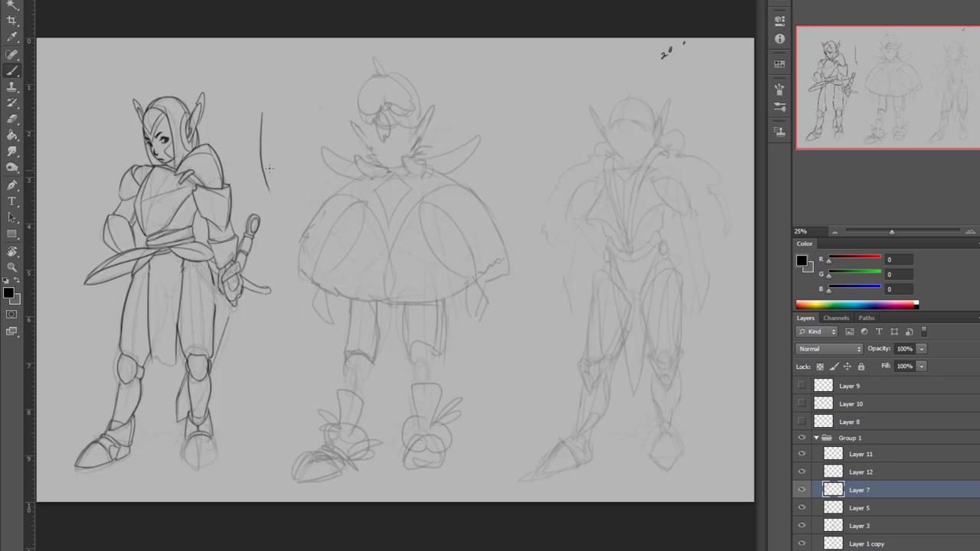
key("ctrl+alt+z")
key("ctrl+alt+z")
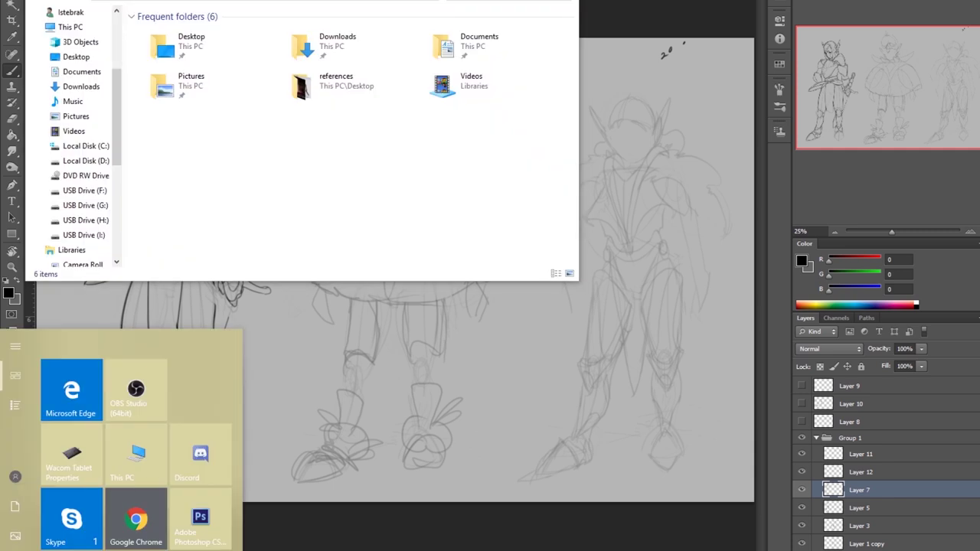
type("%appdata%")
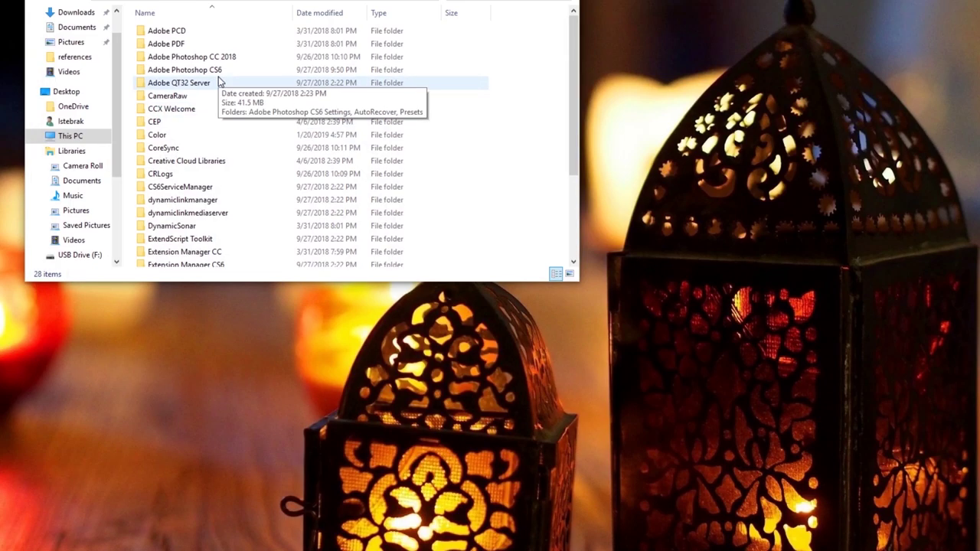
double_click(184, 57)
double_click(229, 30)
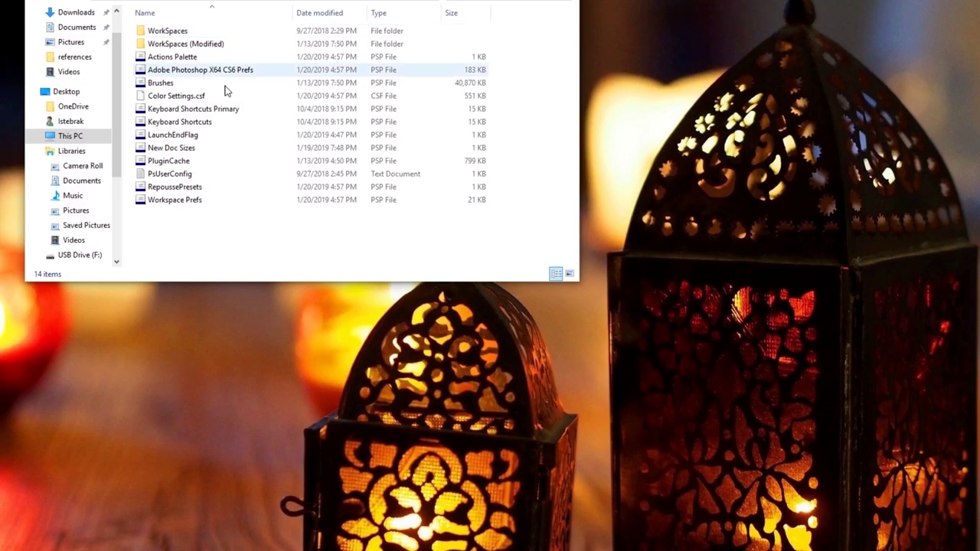
double_click(187, 173)
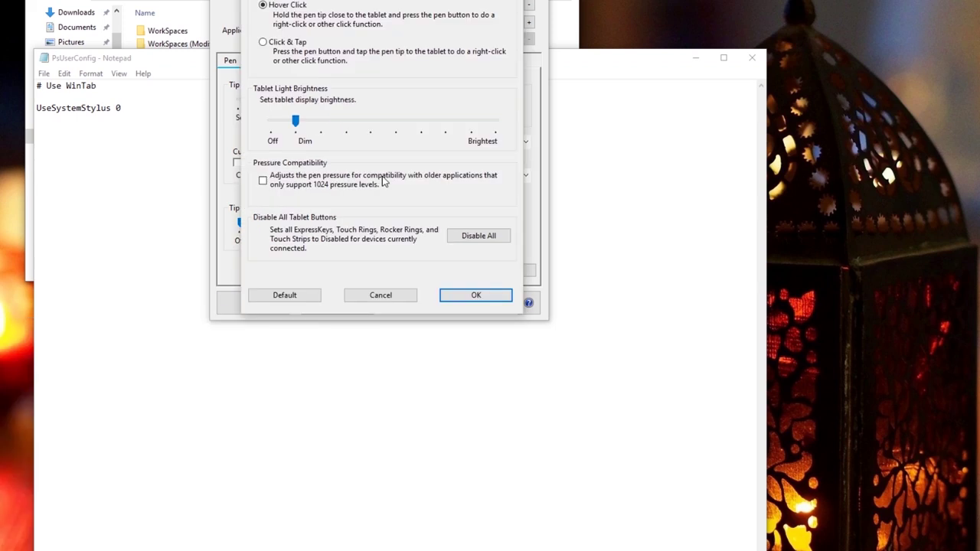
left_click(293, 61)
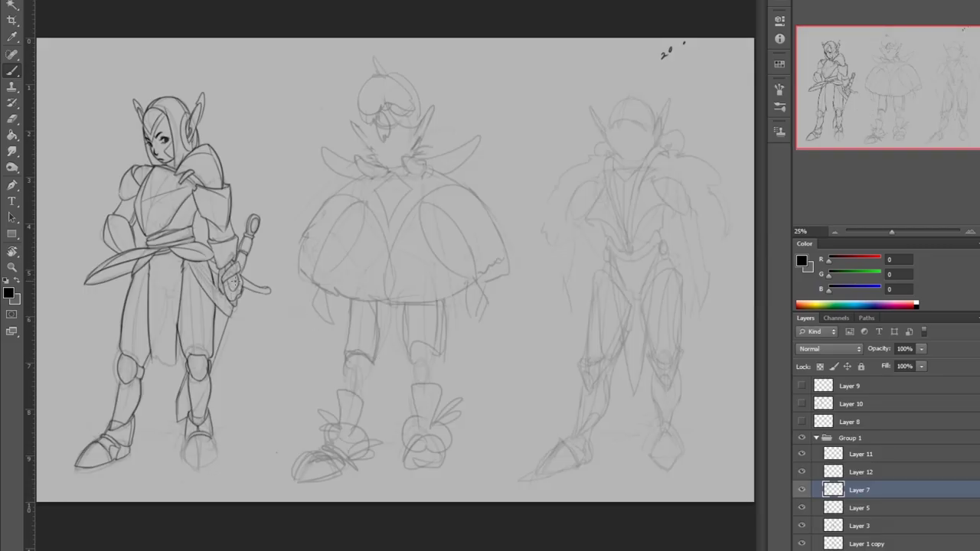
Step through History to the earlier layer setup and set the layer Fill to 100%.
key("h")
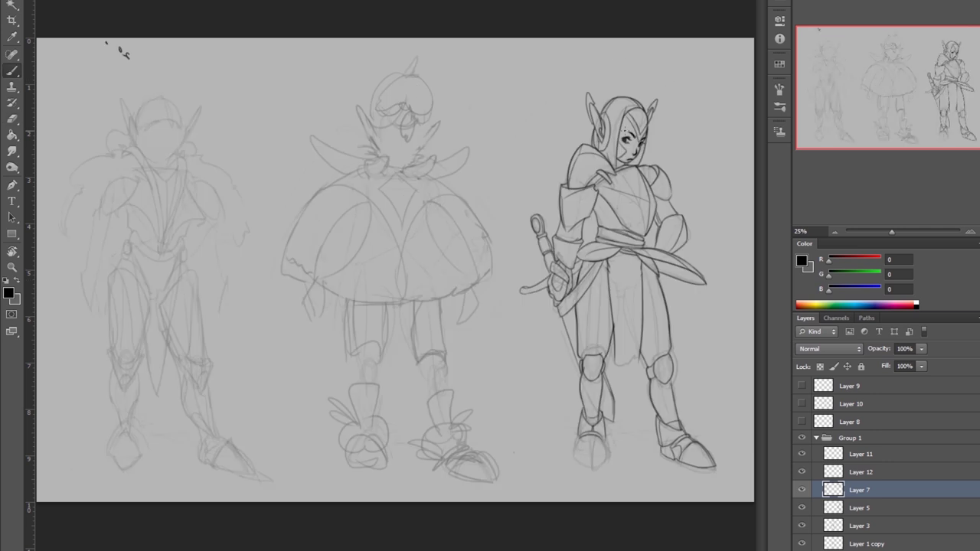
key("h")
key("h")
key("h")
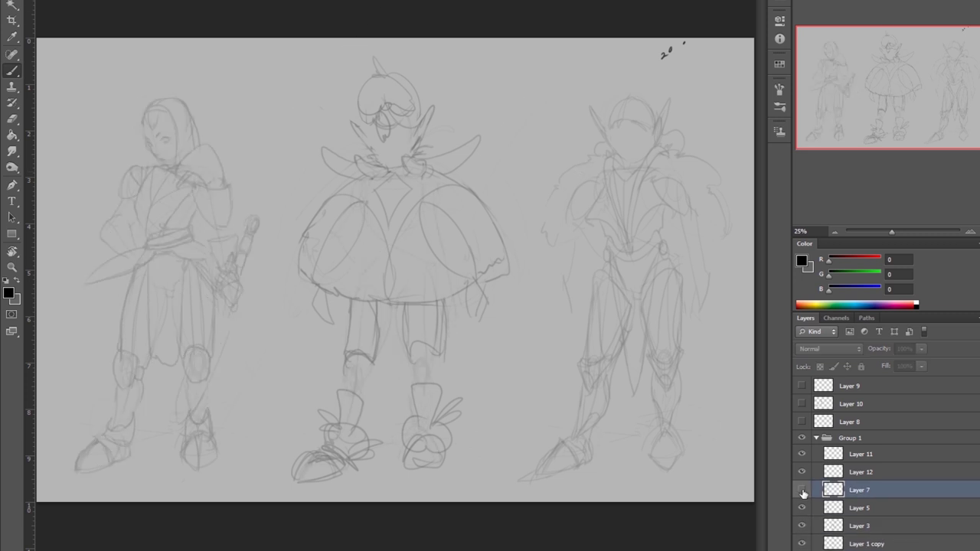
key("ctrl+alt+z")
key("ctrl+alt+z")
key("ctrl+alt+z")
key("ctrl+alt+z")
key("ctrl+alt+z")
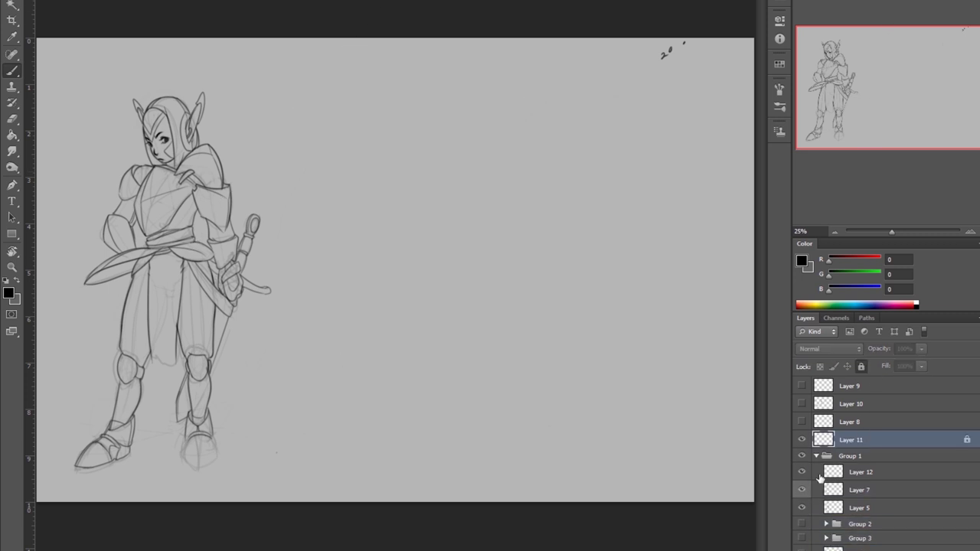
key("ctrl+alt+z")
key("ctrl+alt+z")
key("ctrl+alt+z")
key("ctrl+alt+z")
key("ctrl+alt+z")
key("ctrl+alt+z")
key("ctrl+shift+z")
key("ctrl+shift+z")
key("ctrl+shift+z")
key("ctrl+shift+z")
left_click(920, 366)
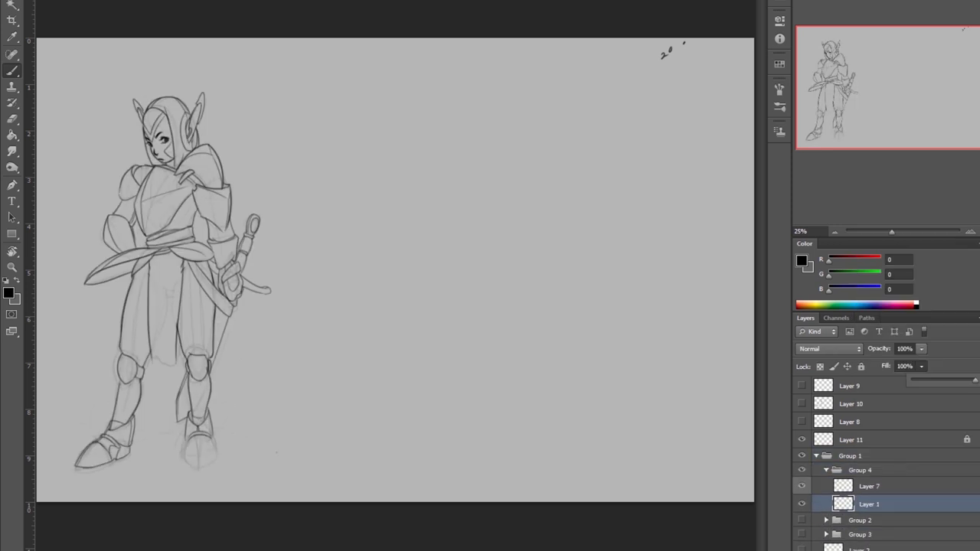
key("ctrl+shift+z")
key("ctrl+shift+z")
key("ctrl+shift+z")
Ink a darker line along the elf's belt.
key("e")
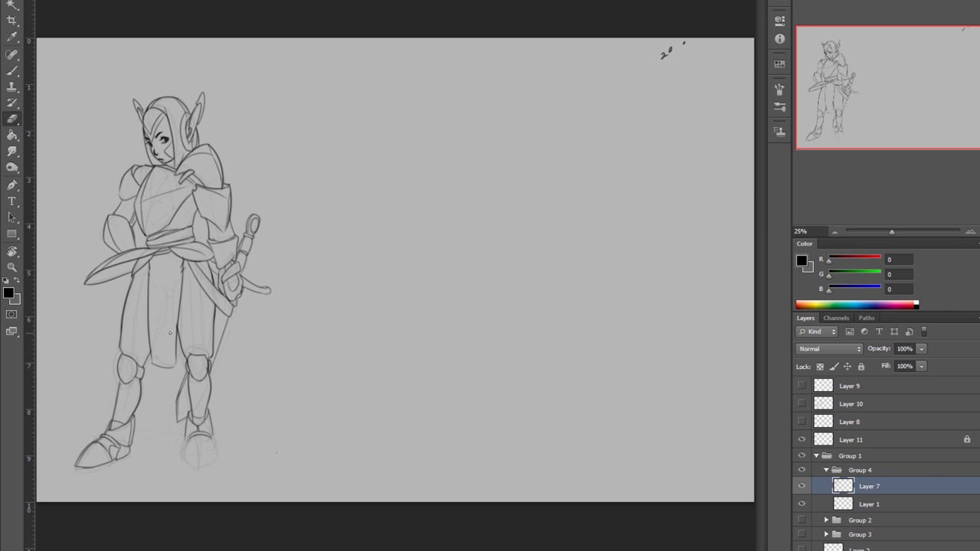
key("b")
key("h")
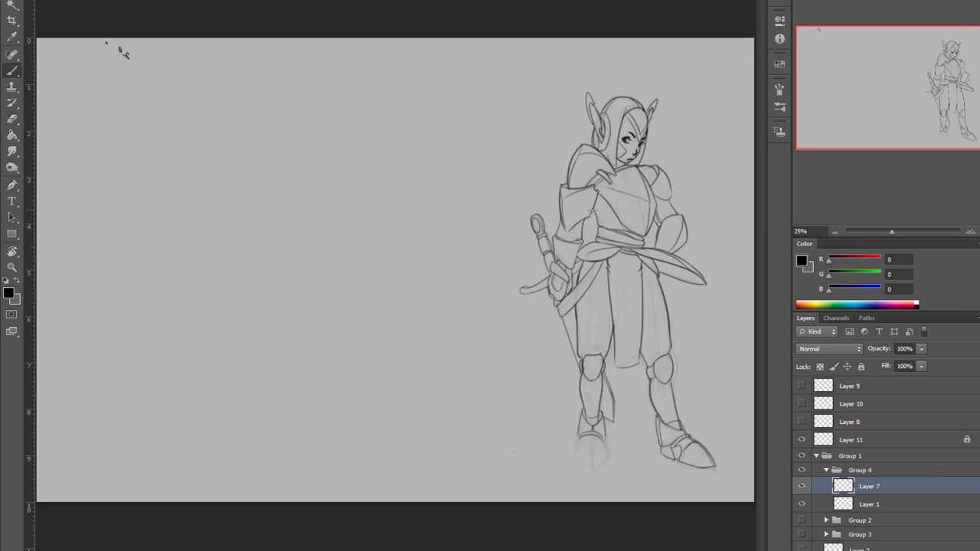
left_click_drag(641, 276, 610, 283)
key("e")
key("b")
key("e")
key("b")
Redraw the elf's boot with darker lines.
mouse_move(591, 434)
left_mouse_down()
mouse_move(575, 459)
mouse_move(608, 469)
mouse_move(590, 471)
left_mouse_up()
key("e")
key("b")
key("e")
key("b")
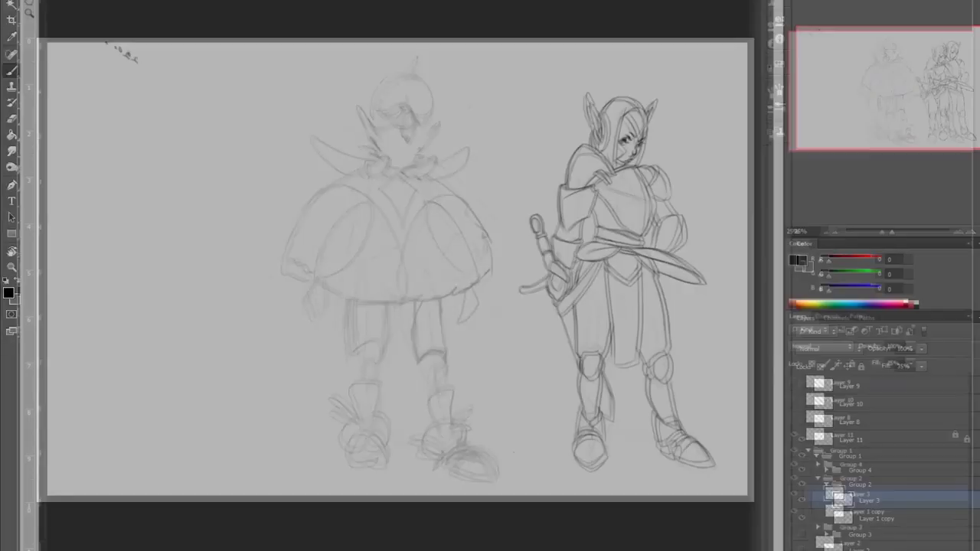
Widen the fairy's skirt with the warp tool, using a smaller warp brush.
key("ctrl+shift+x")
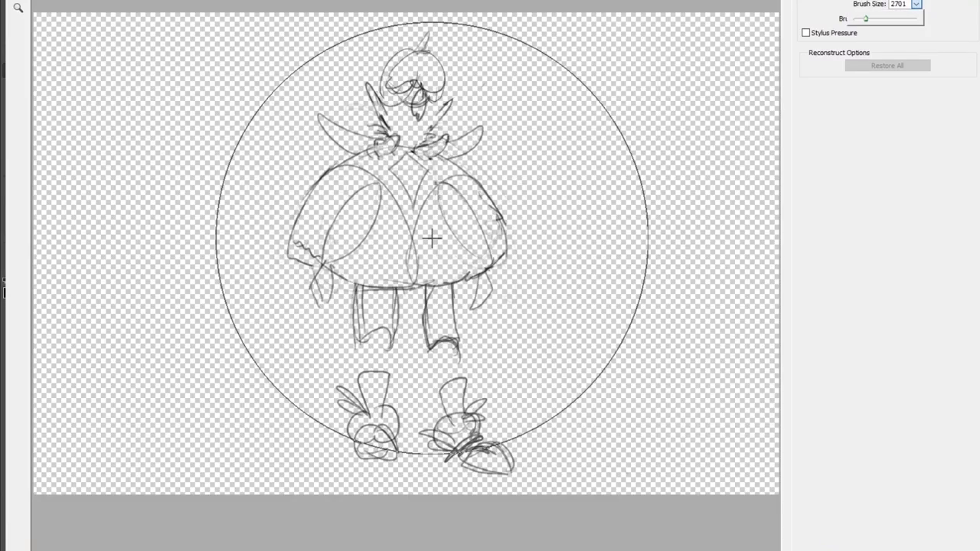
left_click_drag(431, 237, 444, 239)
key("bracketleft")
key("bracketleft")
key("bracketleft")
key("bracketleft")
key("bracketleft")
key("bracketleft")
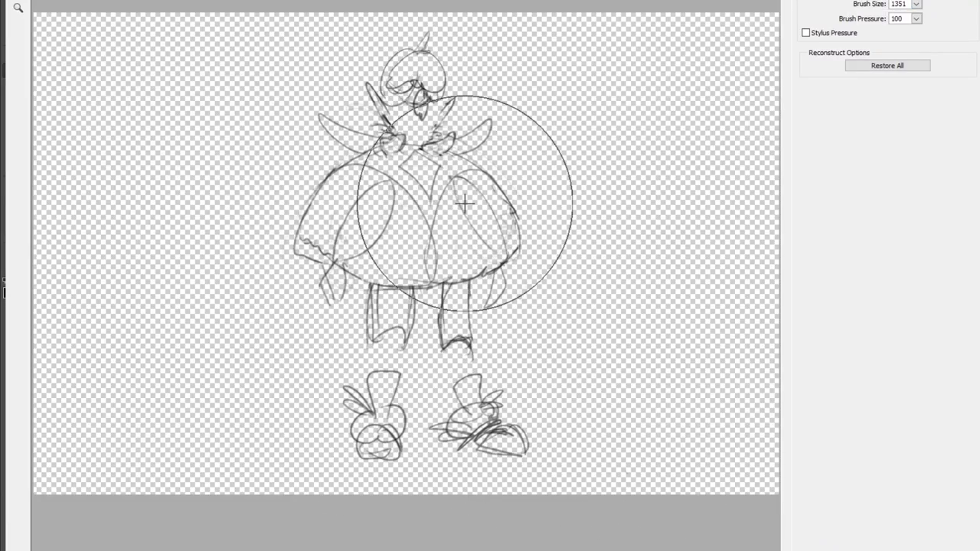
key("Return")
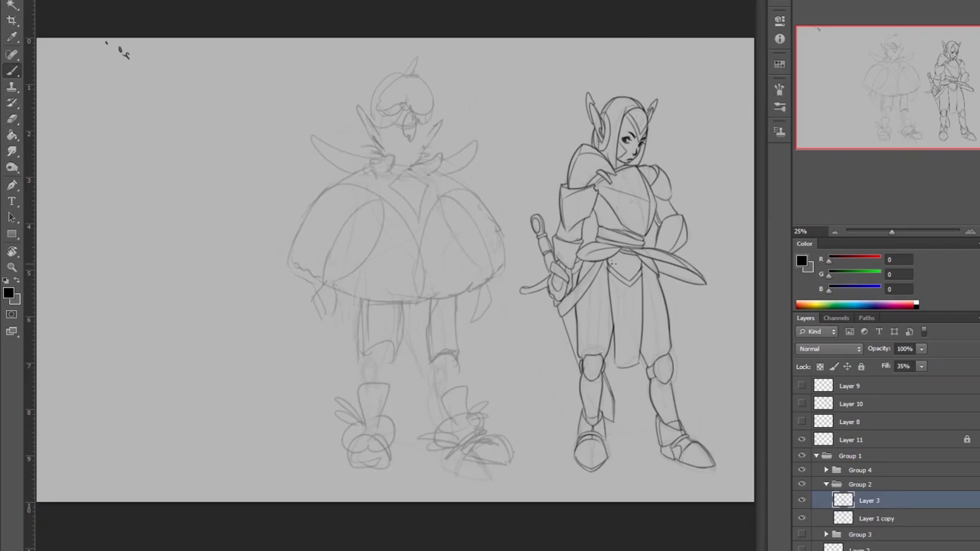
key("ctrl+shift+h")
Lasso the knight's foot on Layer 7, copy it to a new layer and free-transform it.
left_click(888, 494)
left_click_drag(76, 383, 158, 372)
key("ctrl+j")
key("ctrl+t")
key("ctrl+shift+h")
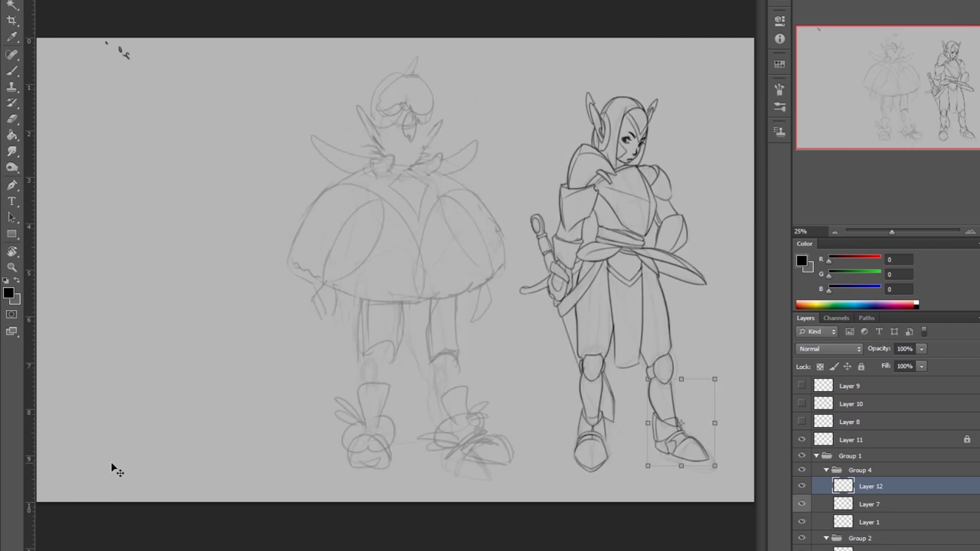
key("Return")
key("e")
Collapse Group 4, select the fairy's rough Layer 3, and duplicate her leg drawing.
left_click(866, 504)
left_click(869, 521)
left_click(826, 470)
key("ctrl+shift+h")
left_click(869, 500)
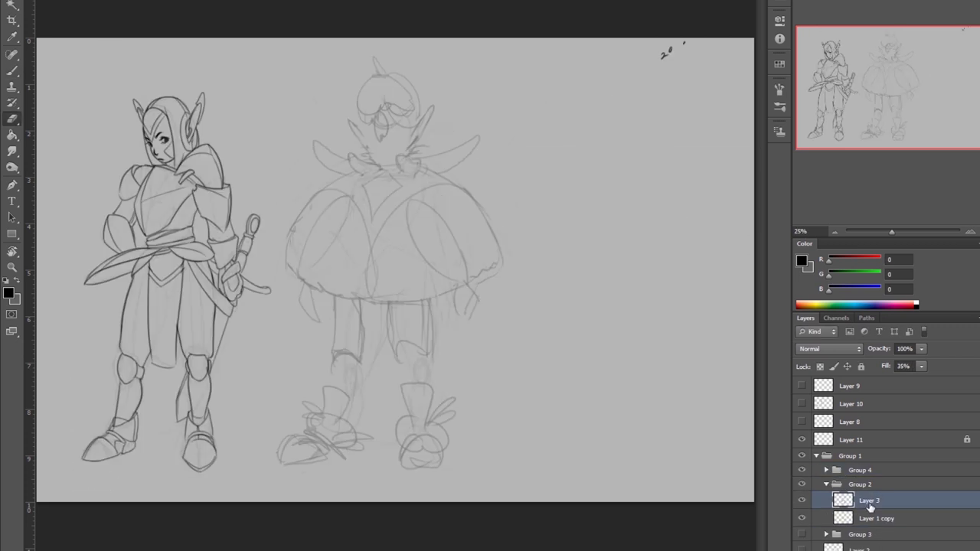
key("ctrl+z")
key("ctrl+shift+h")
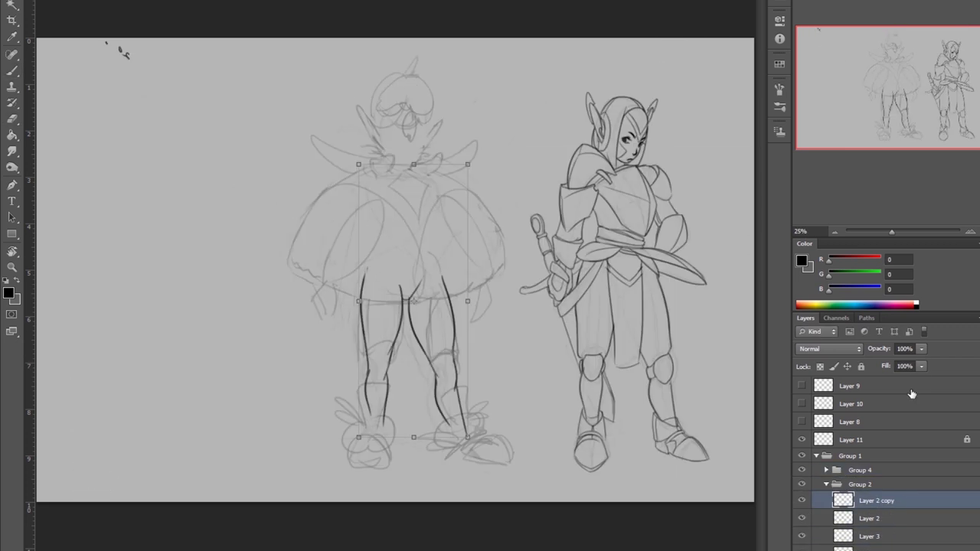
key("v")
Lower the rough sketch Fill to 15% and begin the fairy's face outline on Layer 2.
left_click(921, 366)
left_click_drag(922, 379, 909, 379)
key("ctrl+shift+h")
key("b")
left_click(883, 494)
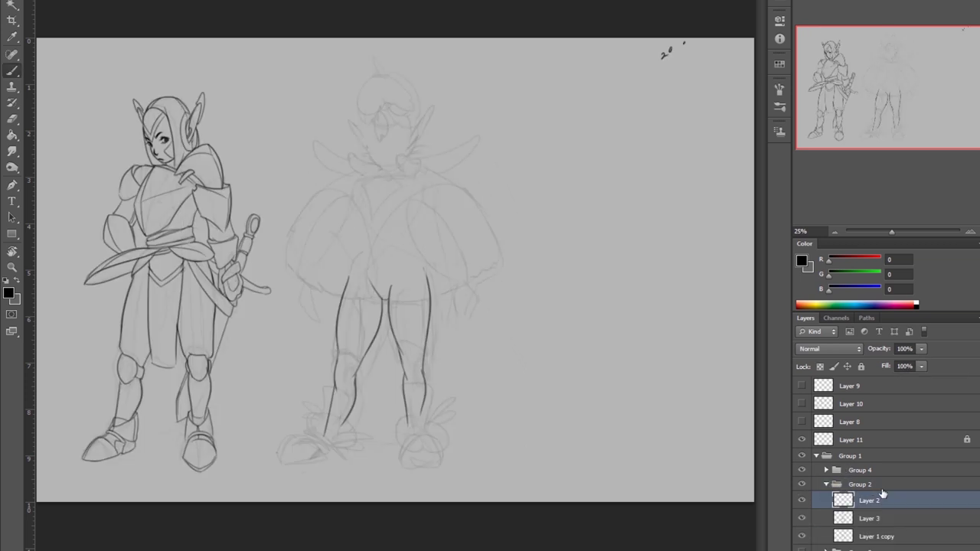
mouse_move(359, 115)
left_mouse_down()
mouse_move(371, 70)
mouse_move(403, 146)
left_mouse_up()
Draw the fairy's chin line and lift the face strokes onto their own layer.
key("z")
left_click_drag(334, 94, 382, 94)
left_click_drag(237, 69, 466, 210)
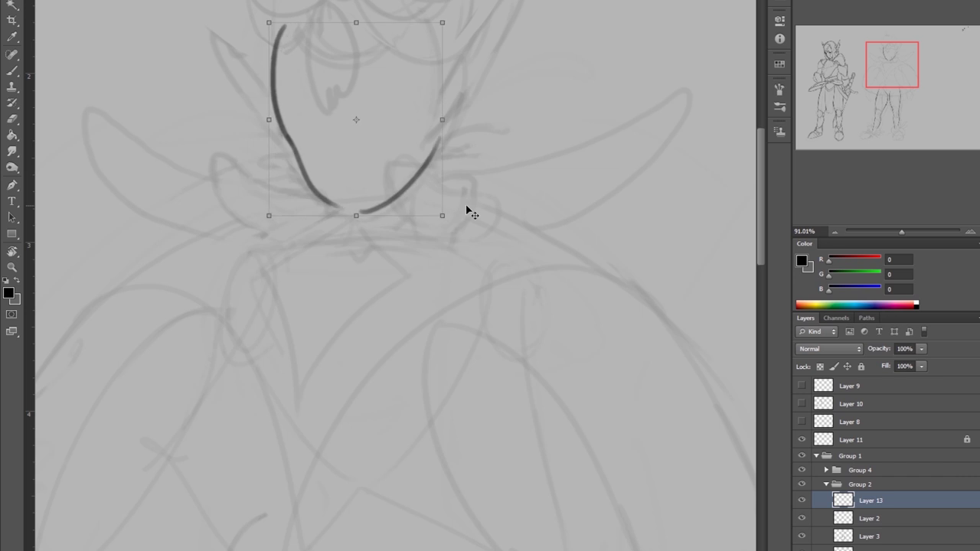
key("ctrl+j")
key("b")
key("ctrl+minus")
scroll(521, 186, "left", 3)
Ink the fairy's two closed eyes as clean arcs and darken the mouth line.
key("ctrl+shift+h")
left_click_drag(615, 133, 632, 116)
left_click_drag(583, 130, 588, 121)
key("ctrl+shift+h")
key("ctrl+minus")
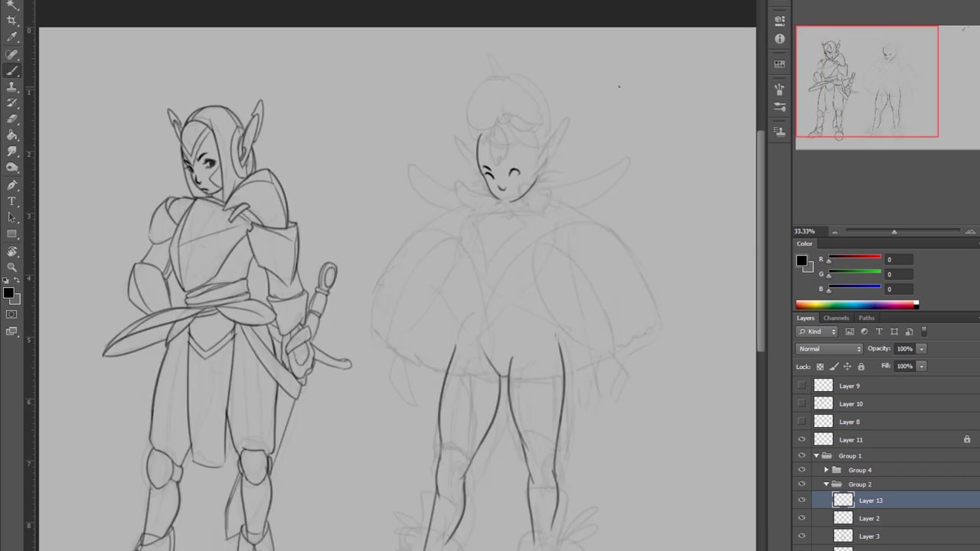
key("e")
mouse_move(508, 173)
left_mouse_down()
mouse_move(518, 173)
mouse_move(510, 198)
left_mouse_up()
key("b")
left_click_drag(512, 171, 518, 175)
Check the face in mirrored view, then add Layer 14 and hide the leg layer.
key("ctrl+shift+h")
key("e")
key("b")
key("ctrl+shift+h")
key("ctrl+shift+alt+n")
left_click(801, 536)
Ink both pointed ears, the jaw and collar curves, and a wing-like curve beside the head.
left_click_drag(537, 173, 545, 174)
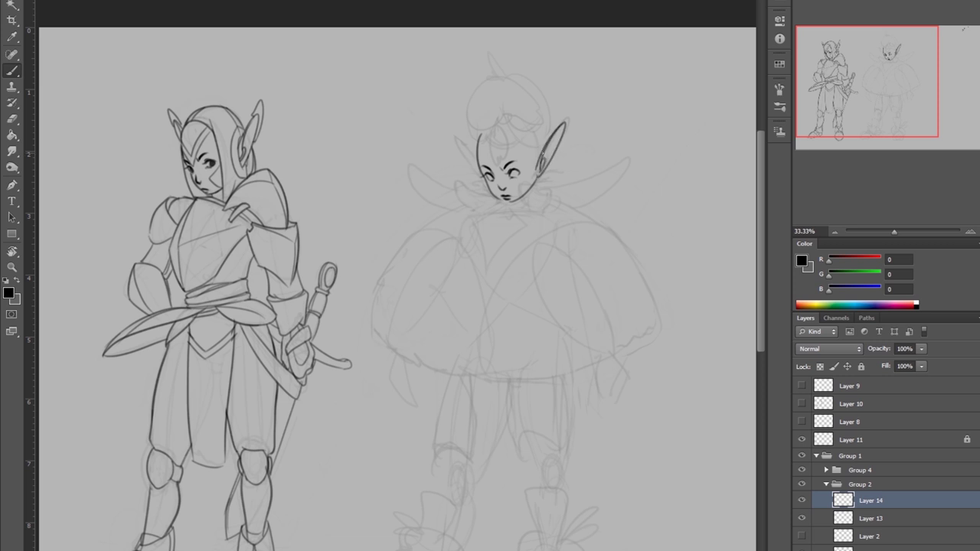
key("ctrl+shift+h")
left_click_drag(545, 184, 580, 181)
left_click_drag(513, 182, 492, 206)
left_click_drag(563, 199, 577, 208)
left_click_drag(498, 185, 486, 201)
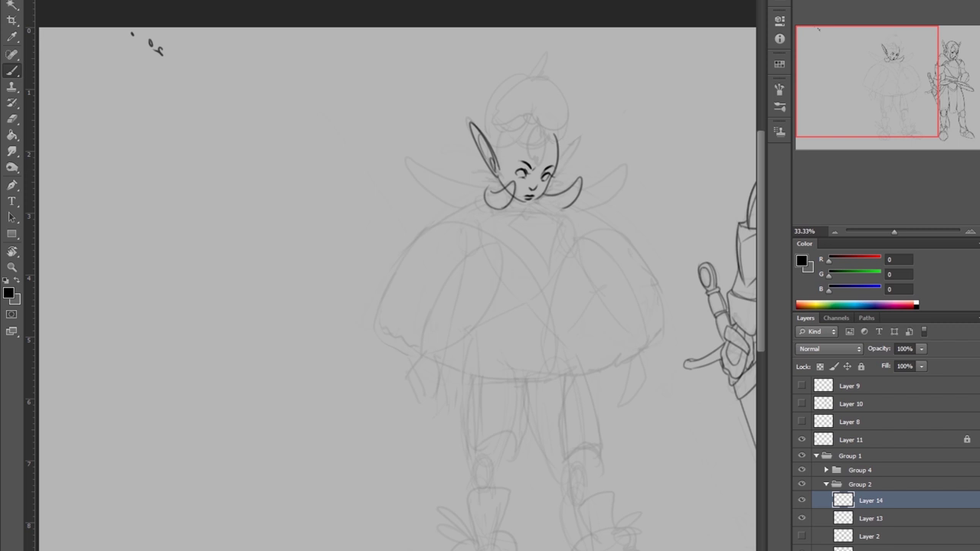
key("ctrl+shift+h")
mouse_move(467, 204)
left_mouse_down()
mouse_move(404, 157)
mouse_move(412, 161)
left_mouse_up()
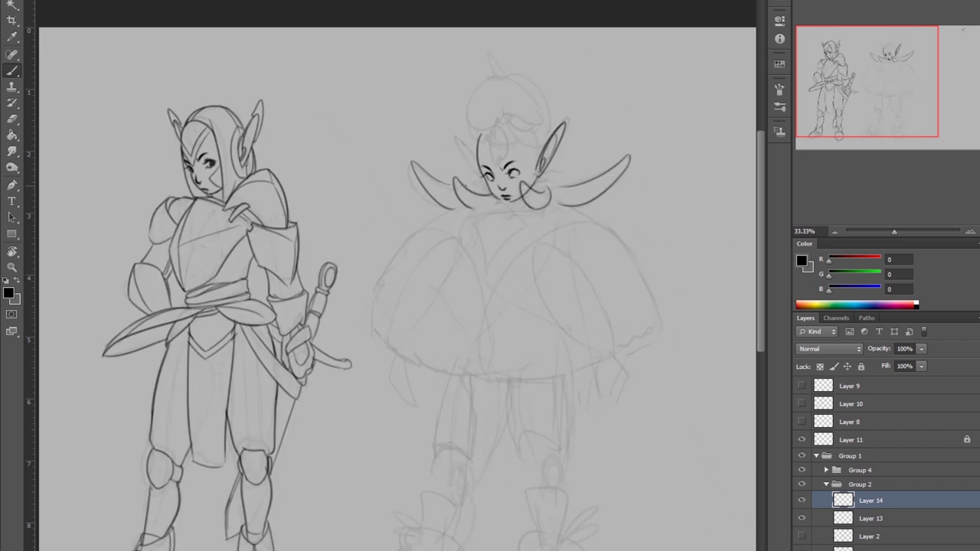
left_click_drag(480, 175, 455, 137)
left_click(801, 500)
Outline the hair lobes and top tuft, then undo those hair strokes.
left_click_drag(505, 75, 535, 107)
left_click_drag(502, 98, 545, 129)
left_click_drag(505, 103, 521, 128)
mouse_move(492, 59)
left_mouse_down()
mouse_move(476, 88)
mouse_move(466, 115)
mouse_move(489, 118)
mouse_move(491, 170)
left_mouse_up()
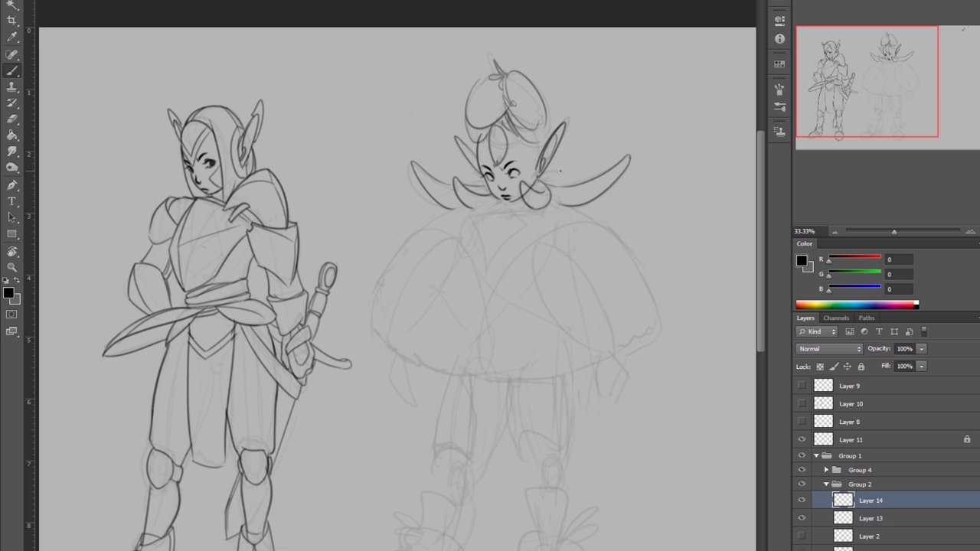
key("alt+bracketleft")
key("e")
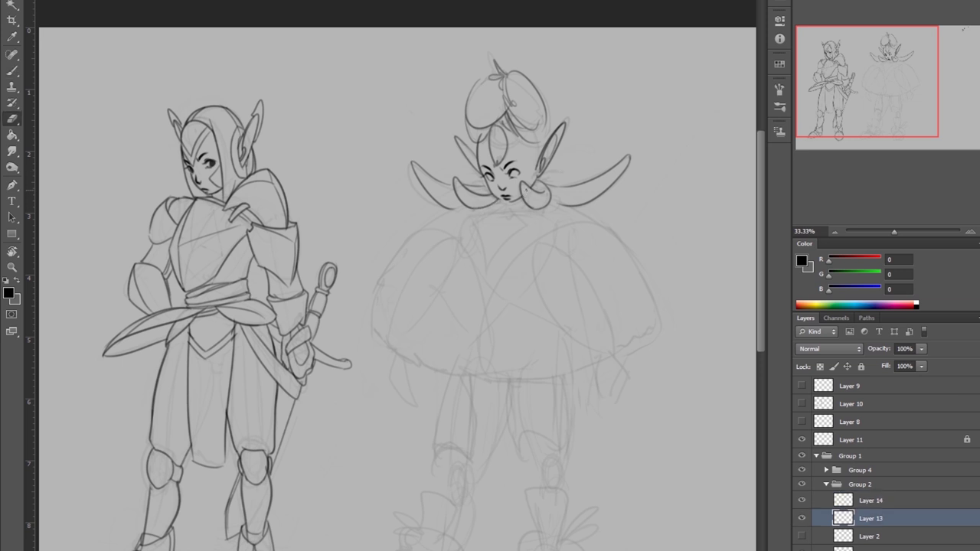
key("alt+bracketright")
key("b")
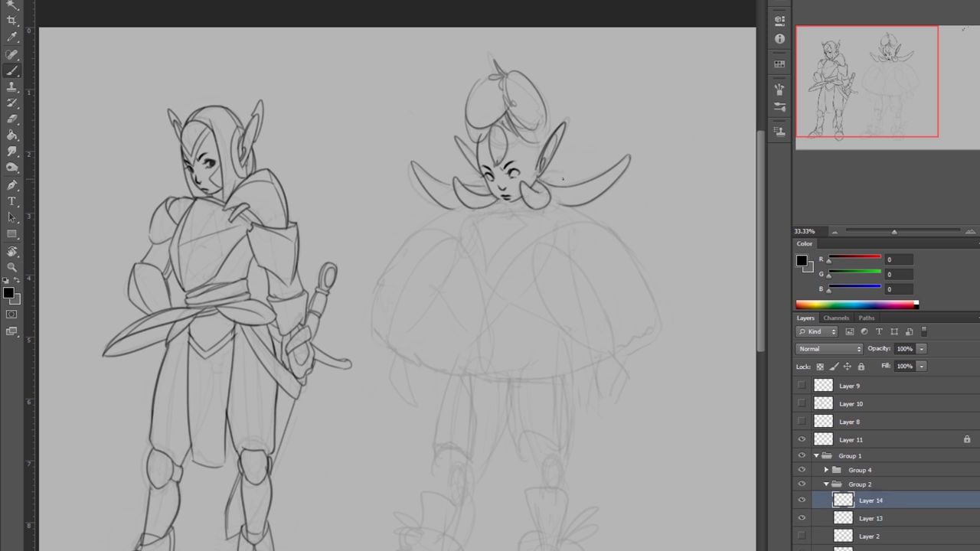
key("e")
key("ctrl+alt+z")
key("ctrl+alt+z")
key("ctrl+alt+z")
key("ctrl+alt+z")
key("ctrl+alt+z")
left_click(873, 547)
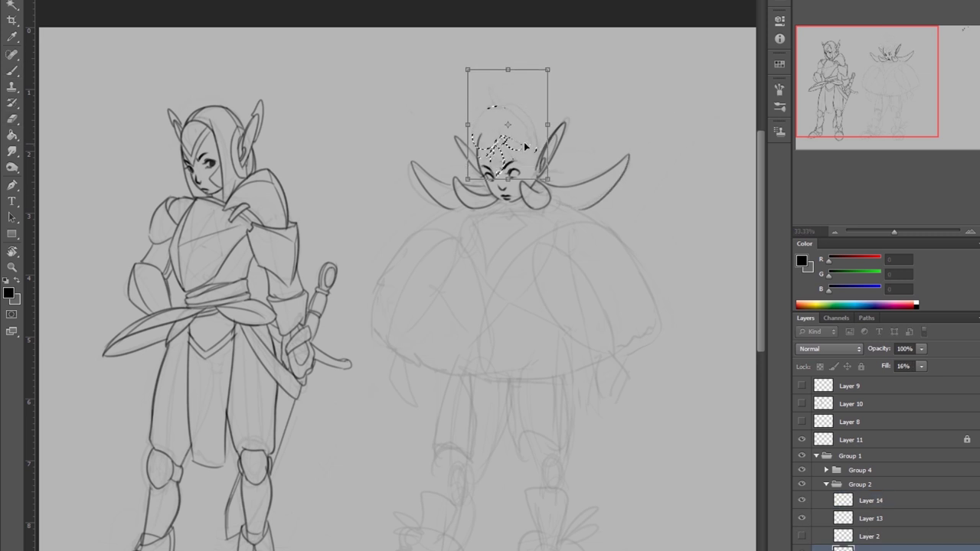
Reshape the rough skirt sketch with Liquify and lasso the skirt shape.
left_click(843, 513)
key("shift+ctrl+x")
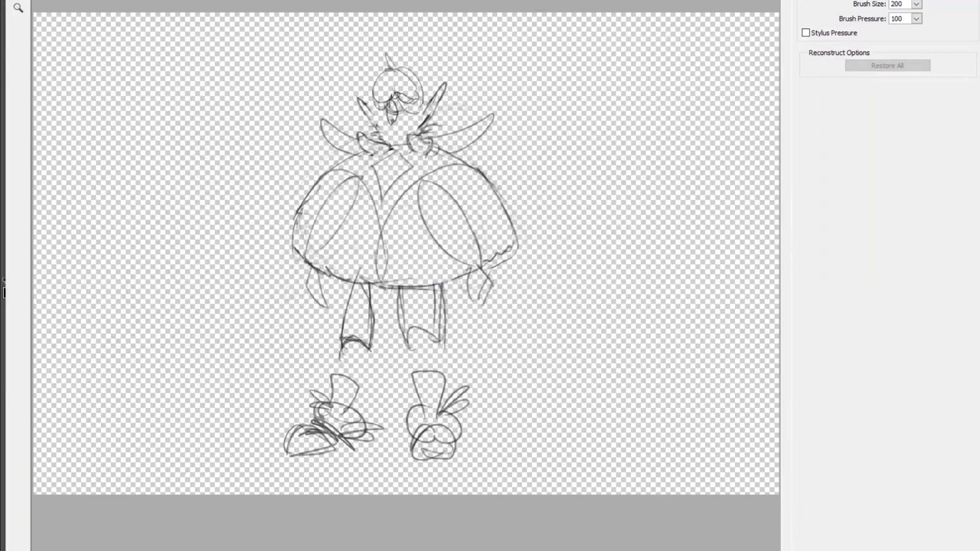
key("Return")
left_click_drag(428, 360, 619, 204)
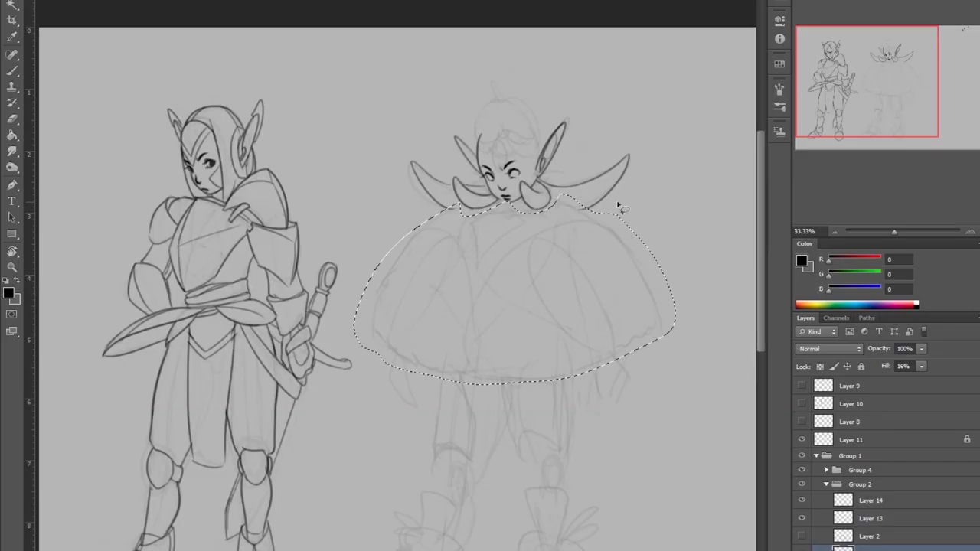
scroll(502, 108, "up", 2)
On Layer 14, ink a furry dome outline around the skirt and try rounded head strokes.
left_click(812, 493)
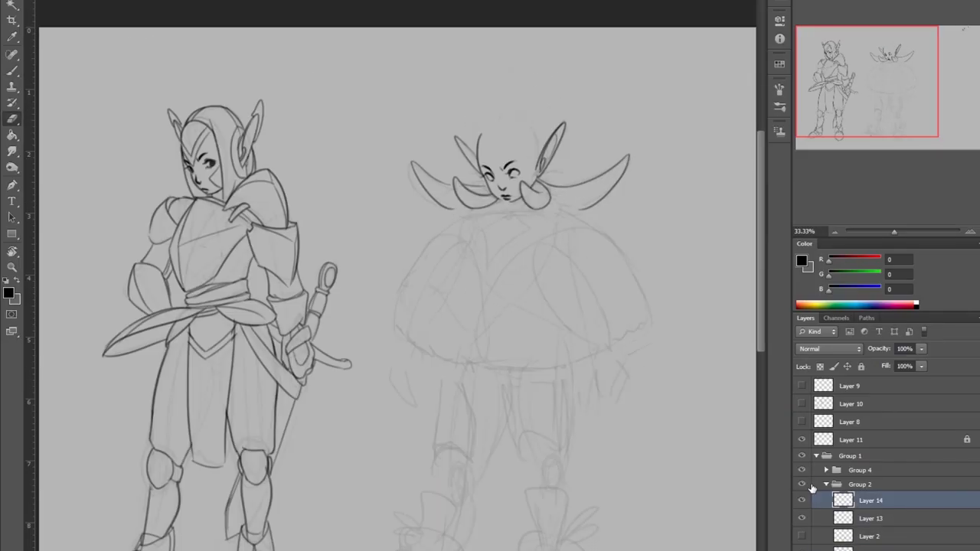
key("b")
mouse_move(482, 208)
left_mouse_down()
mouse_move(387, 336)
mouse_move(555, 207)
mouse_move(651, 321)
mouse_move(447, 346)
left_mouse_up()
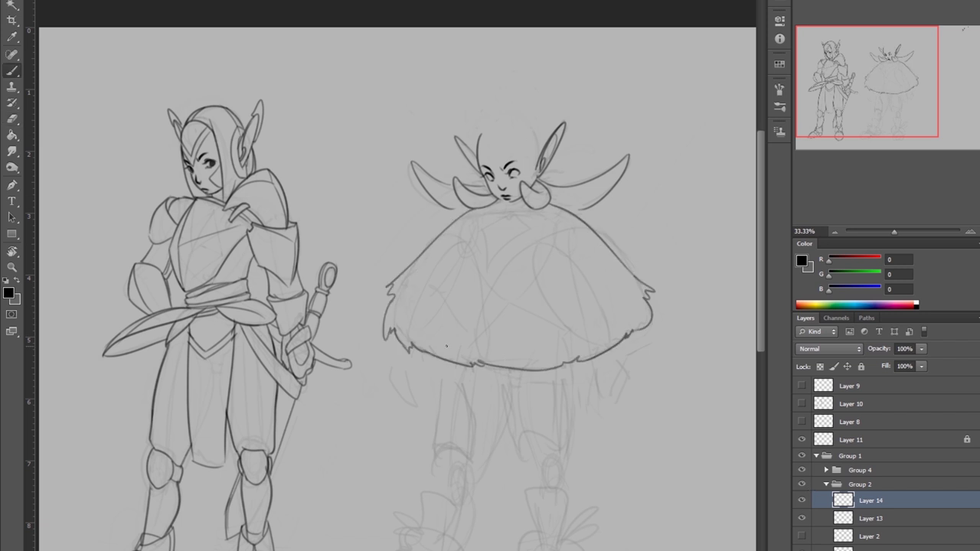
left_click_drag(510, 186, 540, 124)
key("ctrl+z")
mouse_move(479, 170)
left_mouse_down()
mouse_move(504, 136)
mouse_move(539, 147)
left_mouse_up()
left_click_drag(476, 151, 521, 115)
Show the leg layer again and erase the trial strokes on top of the head.
key("e")
left_click(801, 536)
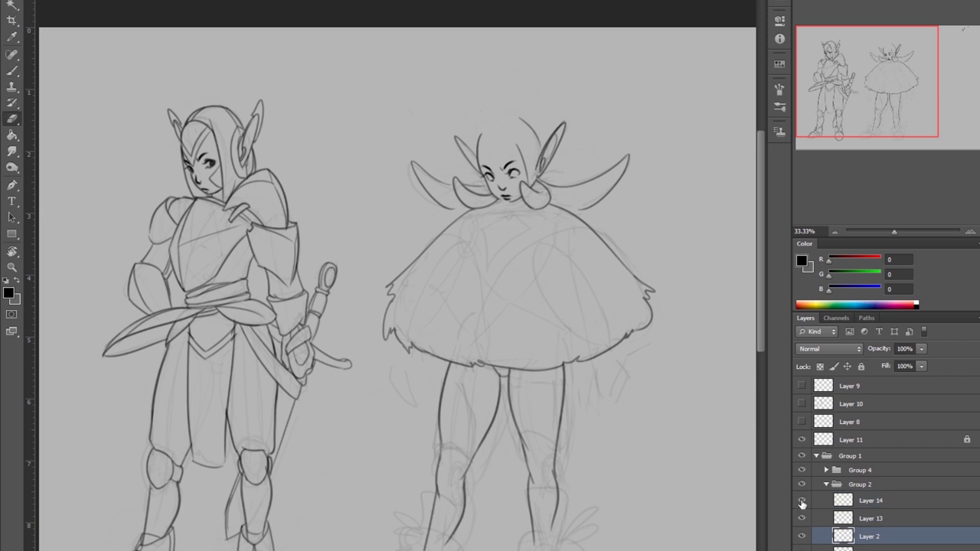
left_click_drag(523, 181, 536, 136)
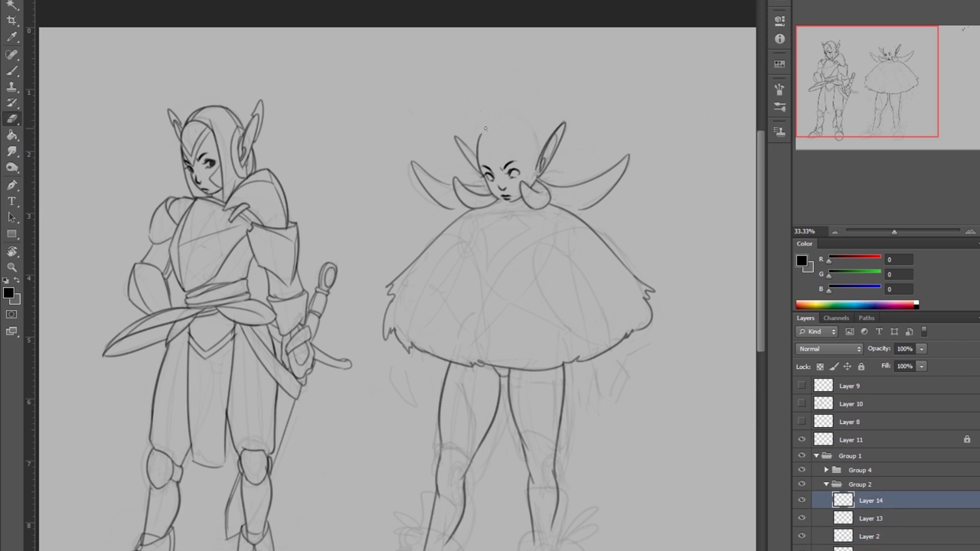
key("ctrl+minus")
key("alt+bracketleft")
key("alt+bracketleft")
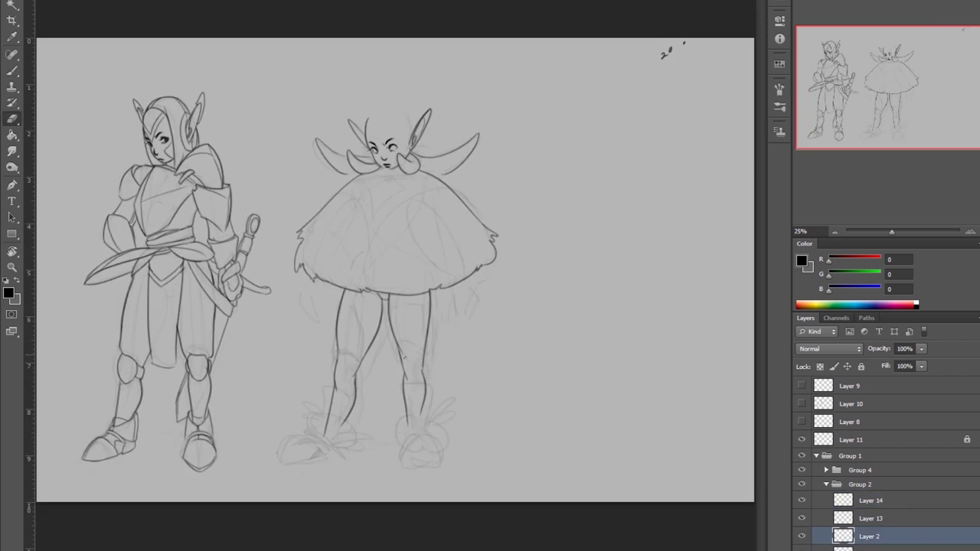
key("alt+bracketright")
key("alt+bracketright")
Draw a long pointed strip hanging from the skirt between the fairy's legs.
mouse_move(386, 293)
left_mouse_down()
mouse_move(380, 367)
mouse_move(374, 344)
left_mouse_up()
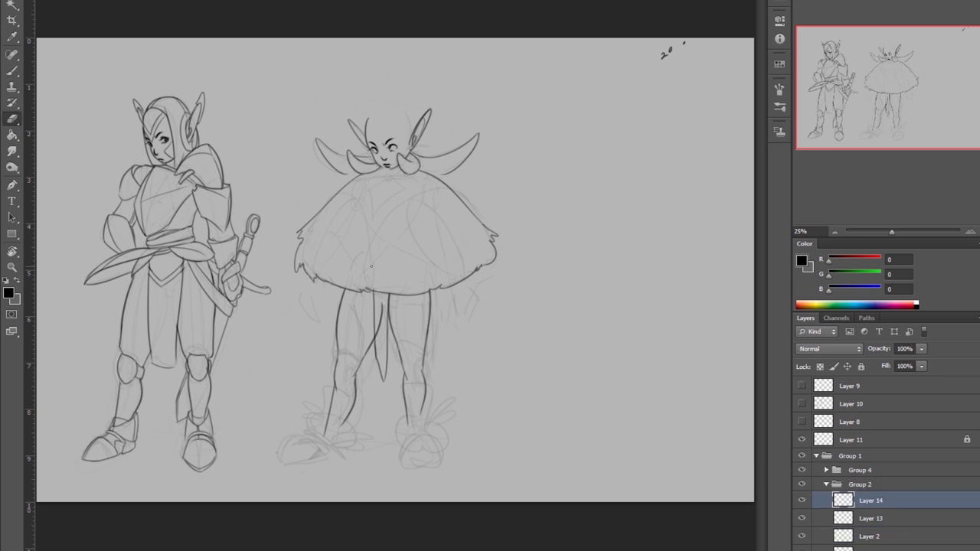
key("b")
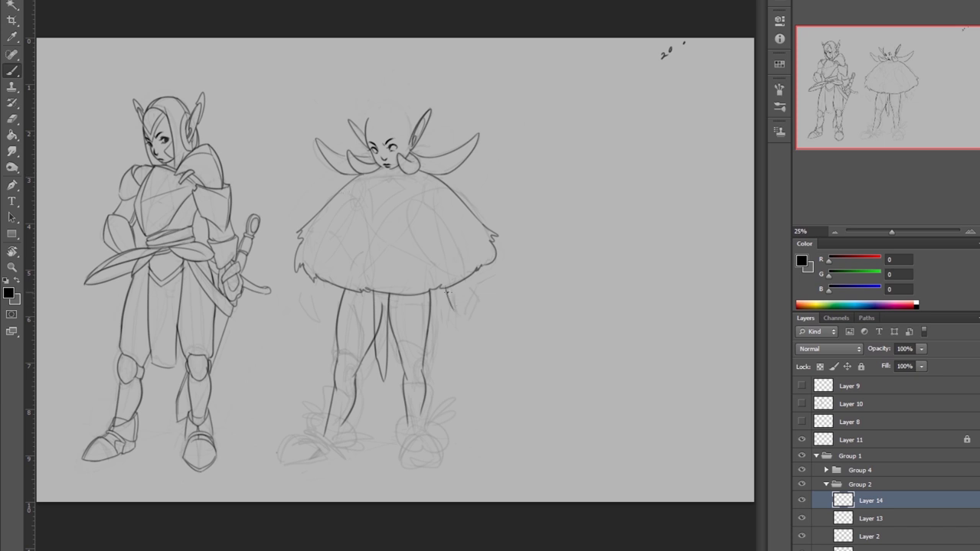
key("shift+1")
key("shift+5")
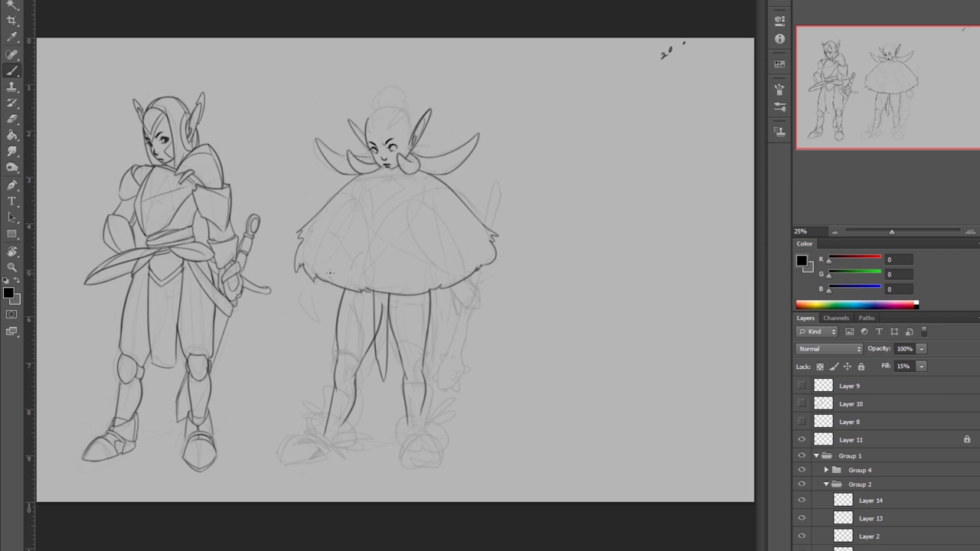
Raise the rough sketch layer's Fill from 15% to 39%.
left_click(921, 366)
mouse_move(866, 379)
left_mouse_down()
mouse_move(881, 379)
mouse_move(867, 380)
left_mouse_up()
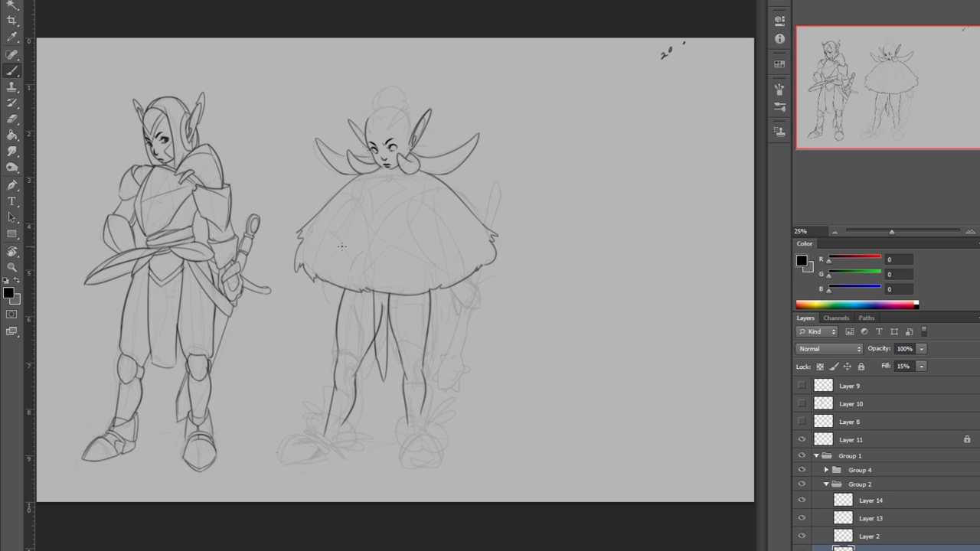
key("e")
key("b")
key("alt+bracketright")
key("alt+bracketright")
key("alt+bracketright")
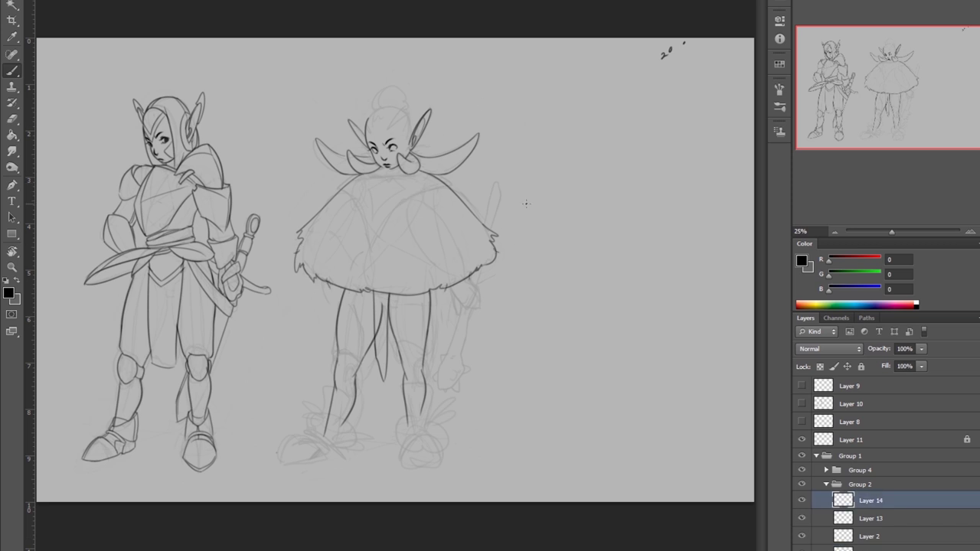
key("alt+bracketleft")
key("alt+bracketleft")
key("alt+bracketleft")
Resize the rough foot, then ink a boot with a fluffy ankle cuff on Layer 14.
key("l")
left_click_drag(291, 394, 359, 459)
key("ctrl+t")
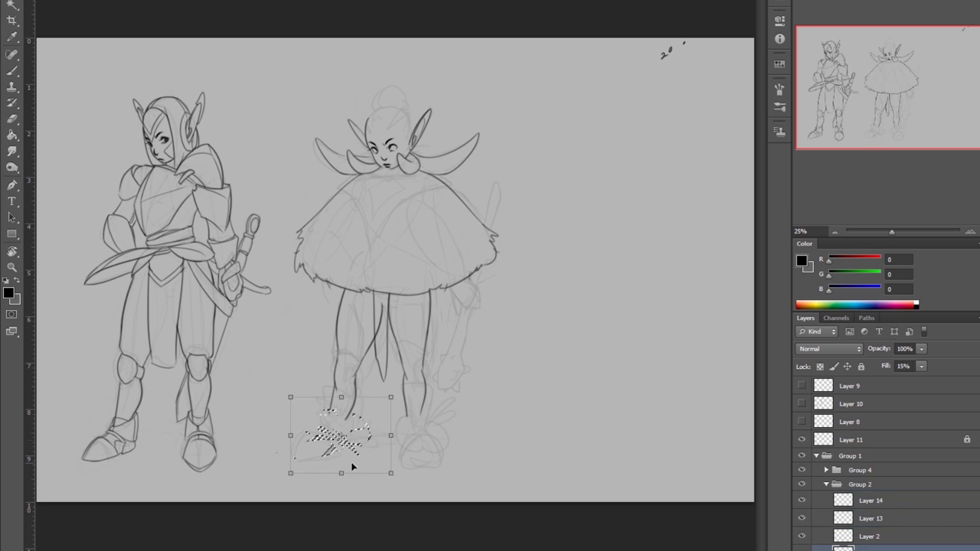
key("Return")
key("ctrl+shift+h")
key("alt+bracketright")
key("alt+bracketright")
key("alt+bracketright")
key("b")
left_click_drag(457, 448, 487, 430)
left_click_drag(419, 422, 473, 404)
mouse_move(425, 440)
left_mouse_down()
mouse_move(484, 423)
mouse_move(454, 449)
left_mouse_up()
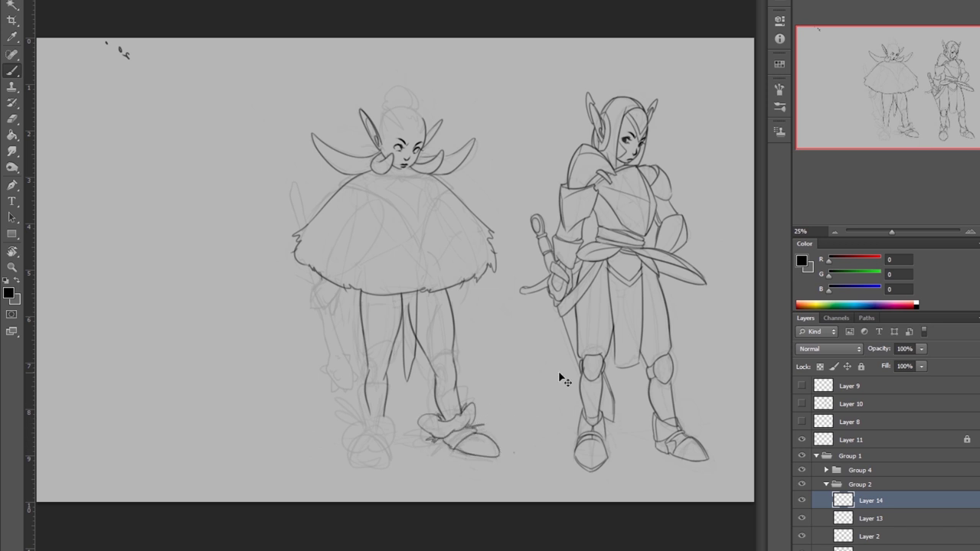
key("ctrl+shift+h")
Erase stray lines around the new boot.
key("e")
mouse_move(303, 455)
left_mouse_down()
mouse_move(342, 452)
mouse_move(323, 433)
left_mouse_up()
key("b")
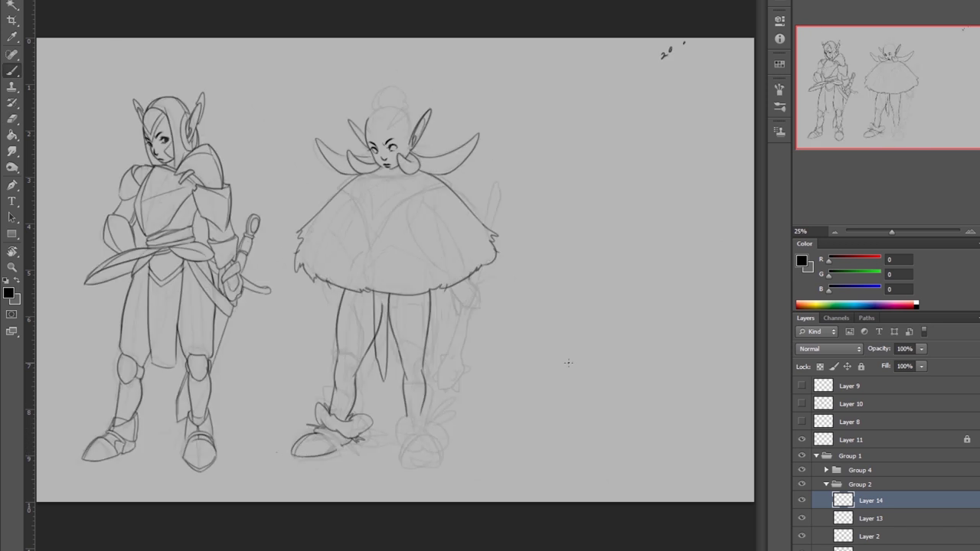
key("e")
key("alt+bracketleft")
key("alt+bracketleft")
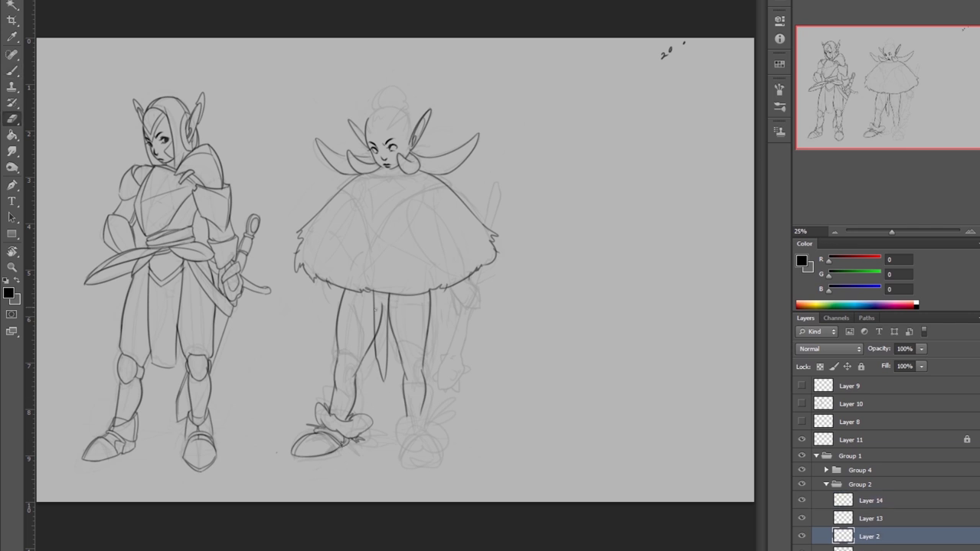
key("b")
key("e")
key("b")
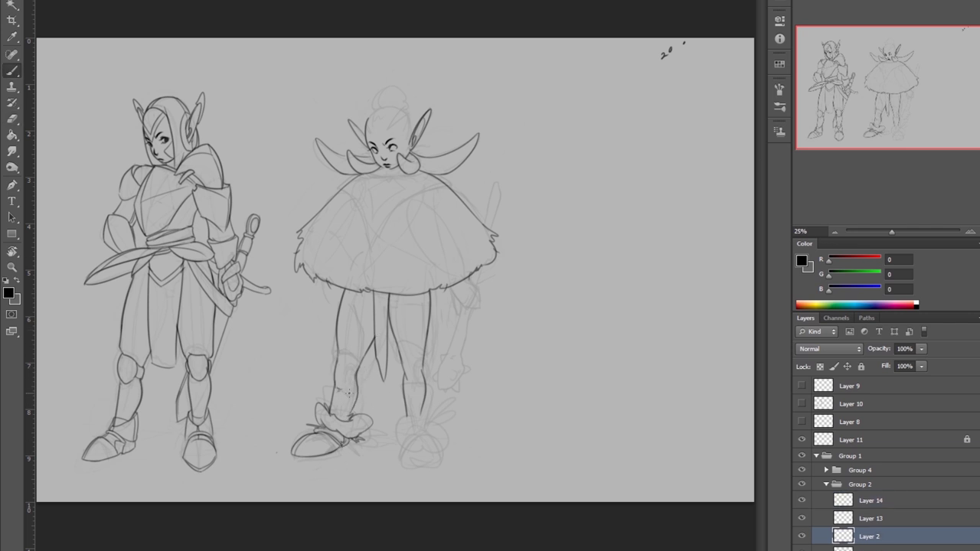
Review the fairy in mirrored view while switching between the sketch layers and Layer 13.
key("ctrl+shift+h")
key("alt+bracketleft")
key("shift+1")
key("shift+5")
key("ctrl+shift+h")
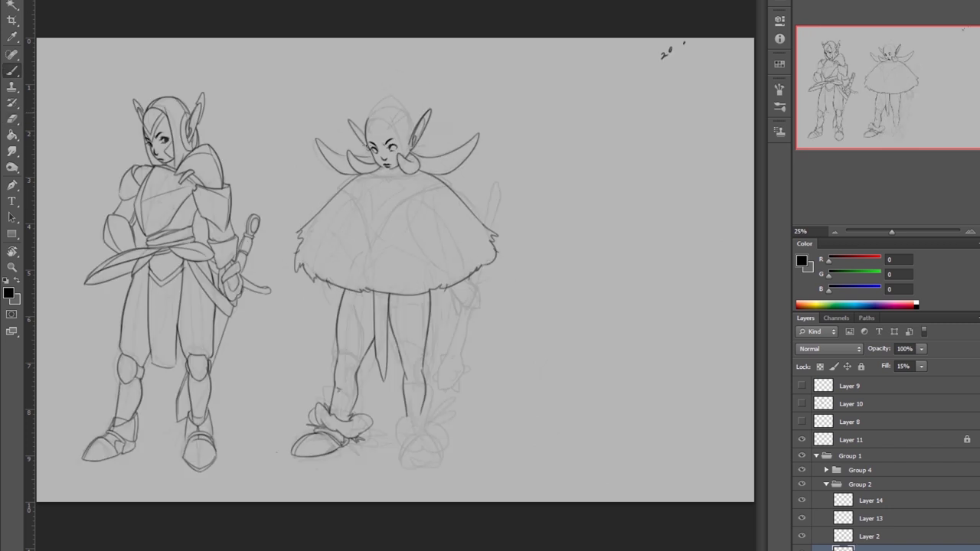
key("alt+bracketright")
key("alt+bracketright")
key("e")
key("ctrl+shift+h")
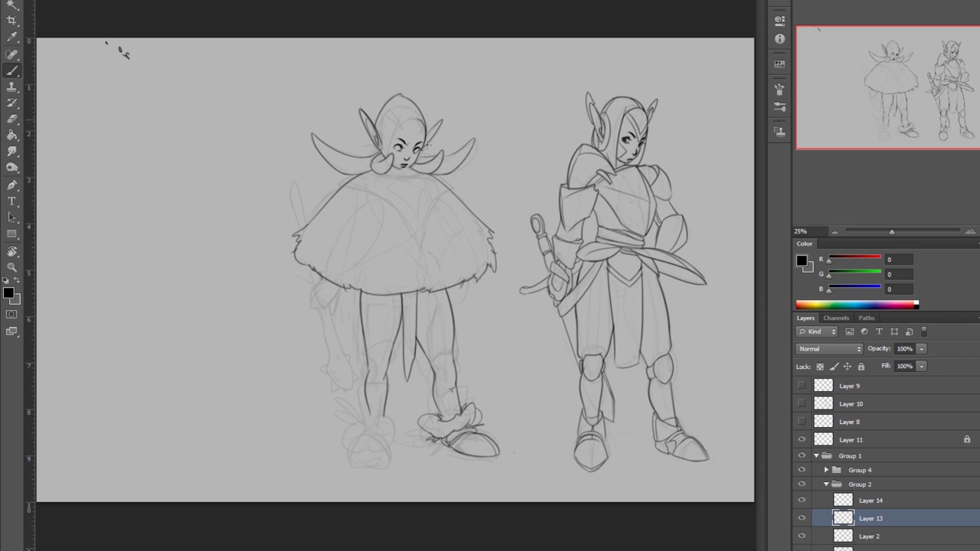
Undo the erase to bring back the fairy's bangs and return to the unmirrored whole-canvas view.
key("ctrl+shift+h")
key("ctrl+z")
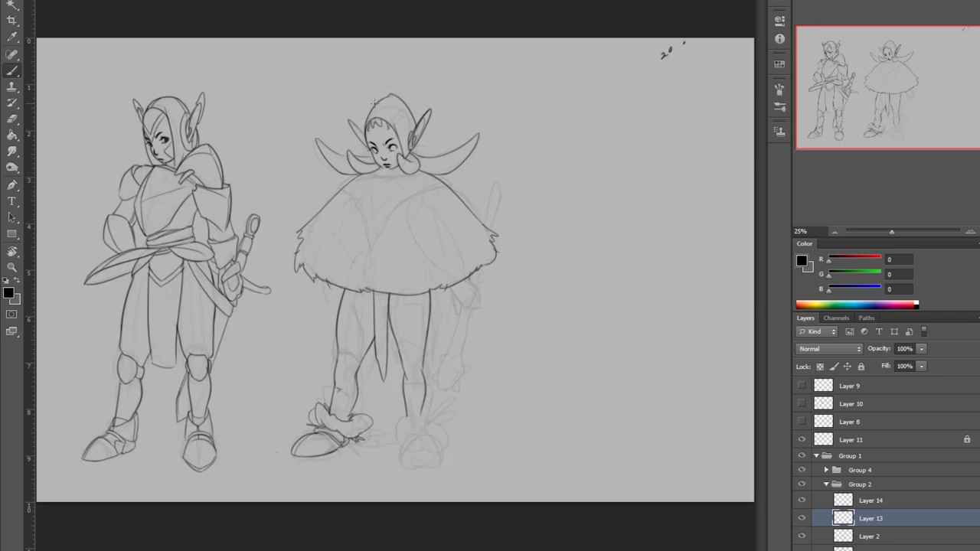
scroll(397, 125, "up", 3)
key("ctrl+shift+h")
key("ctrl+0")
key("ctrl+shift+h")
scroll(388, 115, "up", 3)
key("ctrl+0")
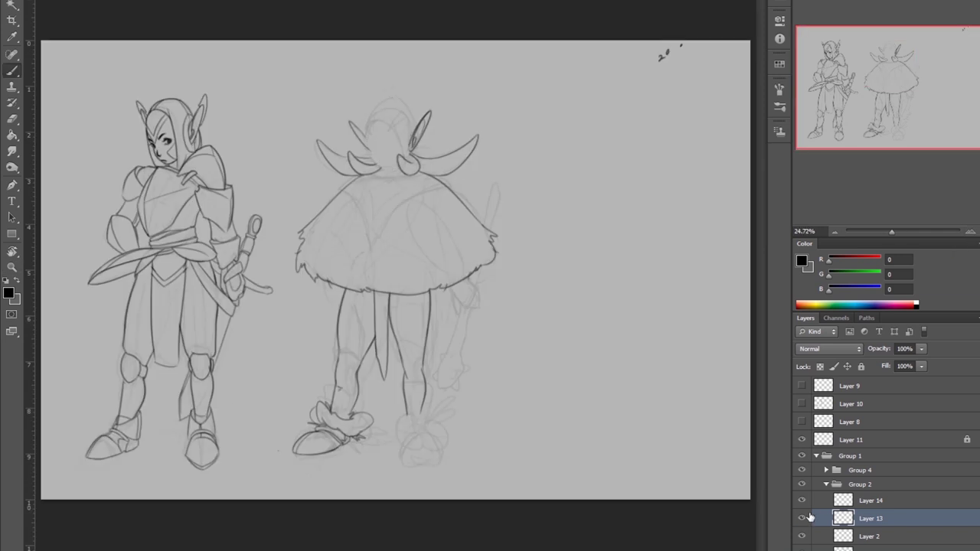
Step through Layers 14, 13 and 2, ending on the faint sketch layer.
key("alt+]")
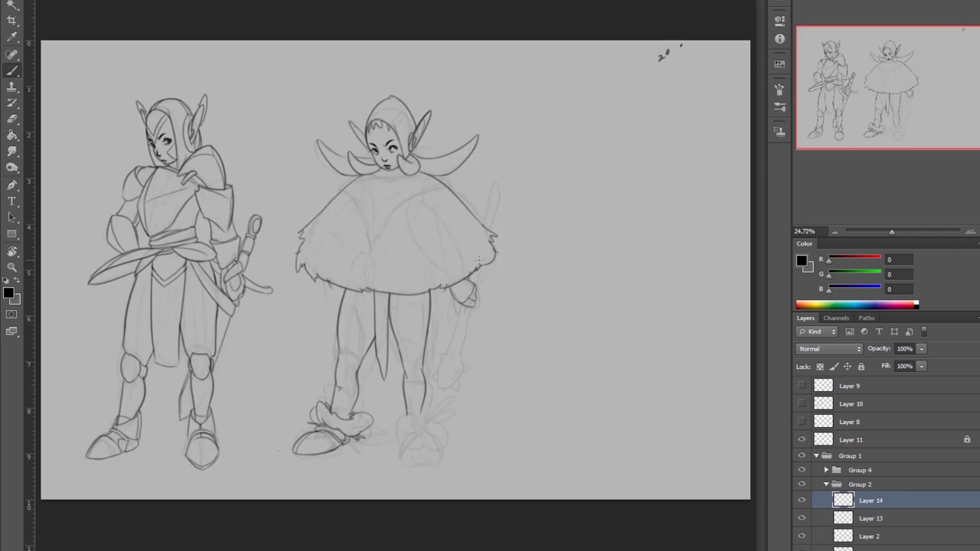
key("alt+[")
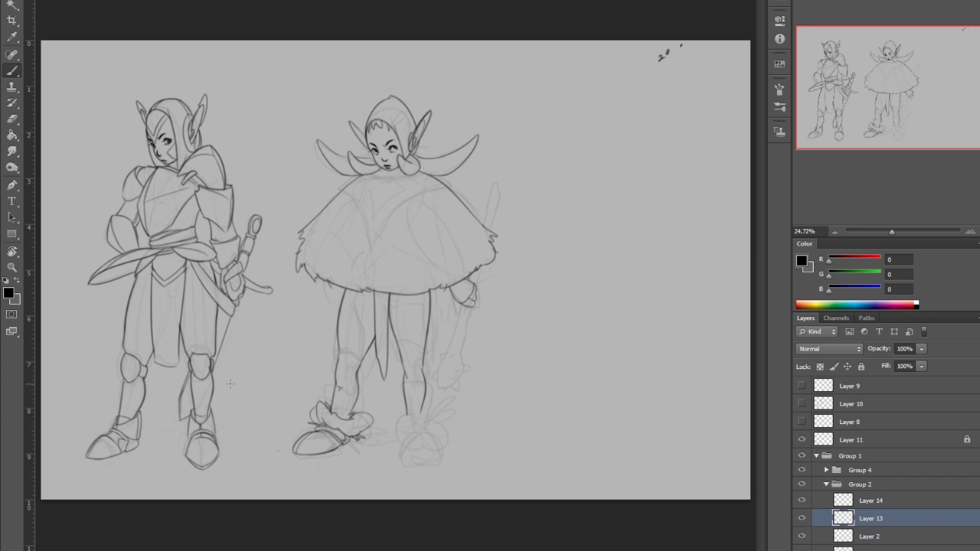
left_click(831, 535)
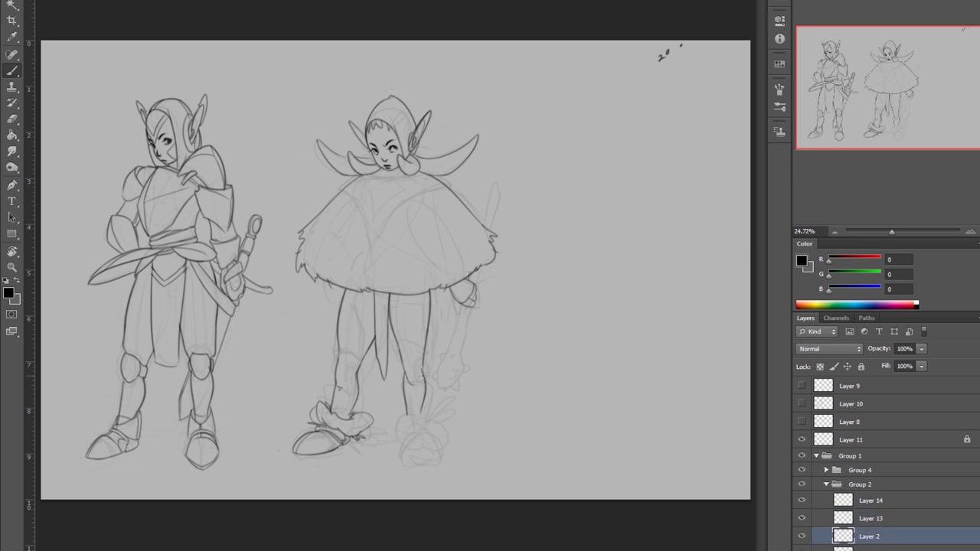
key("e")
left_click(846, 497)
key("b")
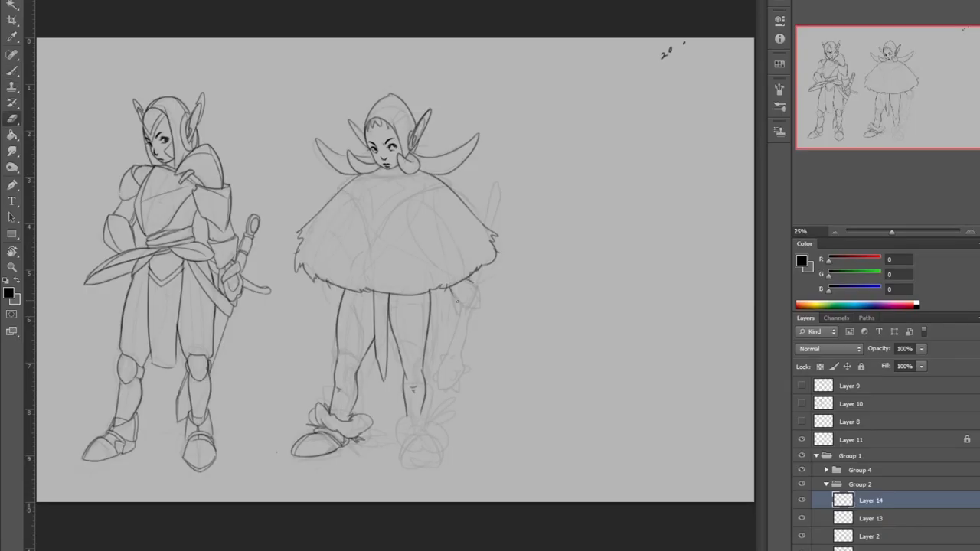
key("alt+bracketleft")
key("alt+bracketleft")
key("alt+bracketleft")
Lasso the faint leg sketch, nudge it slightly upward and deselect.
mouse_move(474, 297)
left_mouse_down()
mouse_move(440, 394)
mouse_move(499, 273)
left_mouse_up()
mouse_move(501, 219)
left_mouse_down()
mouse_move(503, 207)
mouse_move(509, 218)
left_mouse_up()
key("ctrl+d")
key("b")
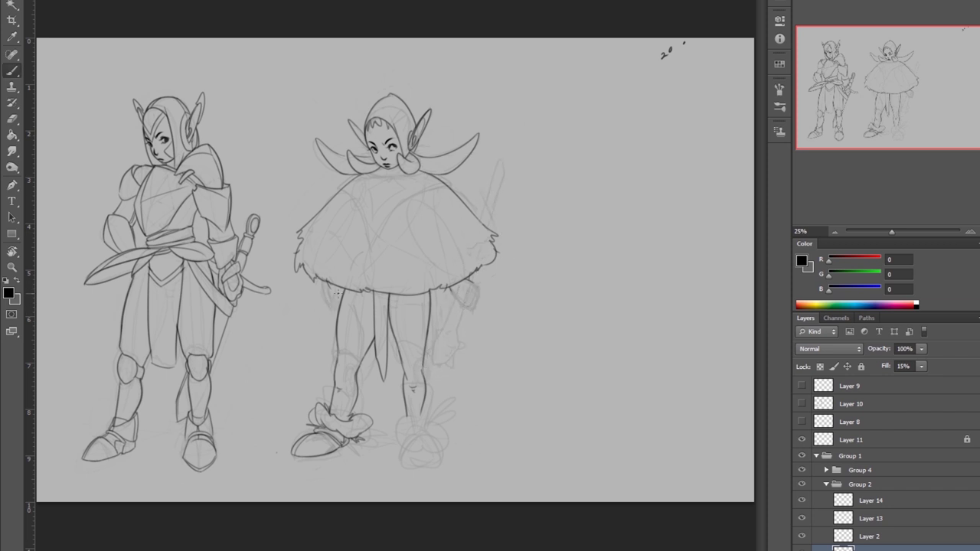
key("h")
key("e")
key("b")
key("e")
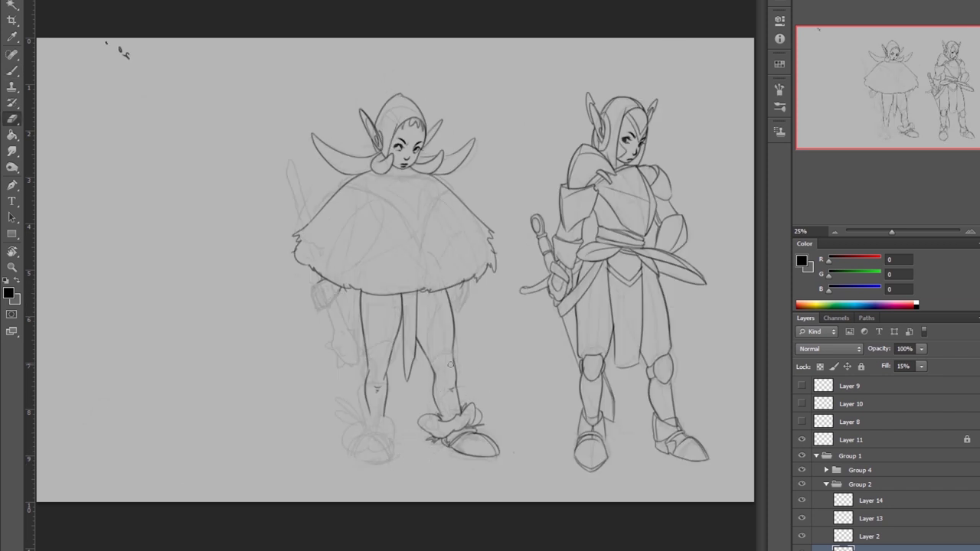
key("b")
On Layer 14, ink a stroke beside the leg and the second fluffy boot, checking in mirrored view.
left_click(858, 500)
left_click_drag(356, 326, 348, 363)
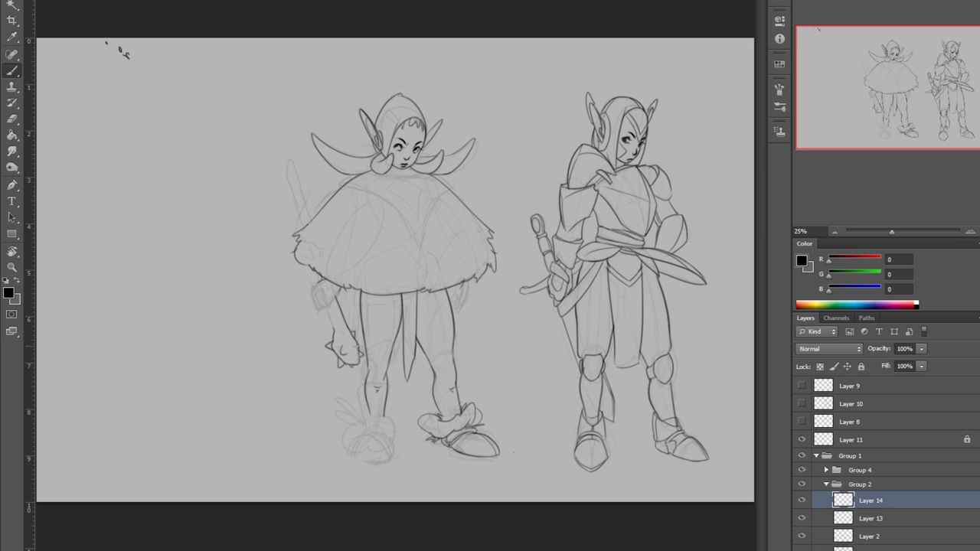
key("e")
key("h")
key("b")
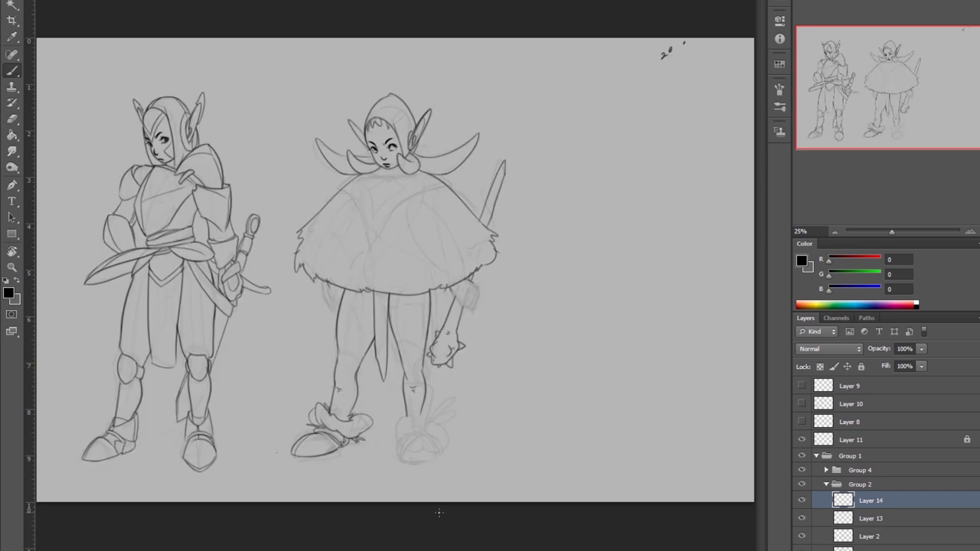
key("h")
key("h")
left_click_drag(394, 417, 448, 436)
key("h")
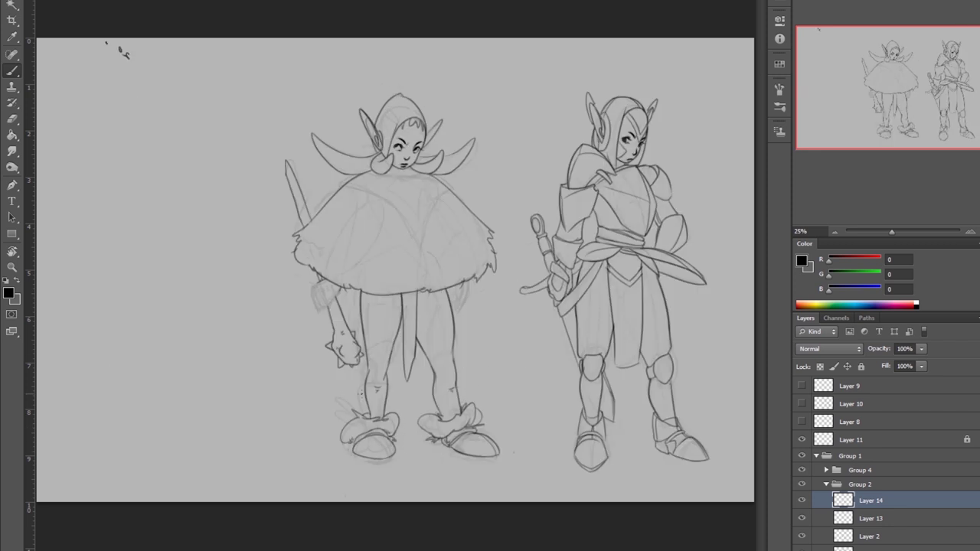
key("e")
key("h")
left_click(838, 546)
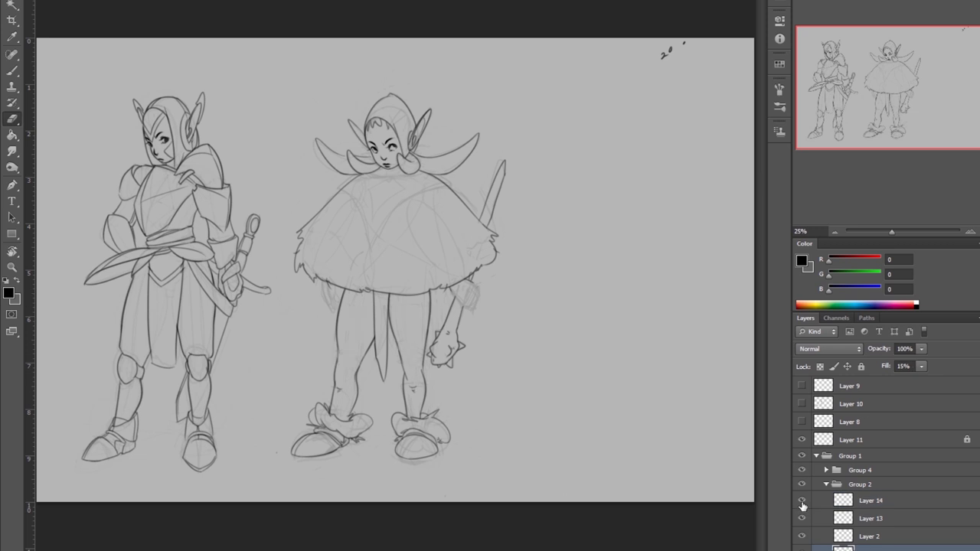
On Layer 14, erase part of the fairy's second boot and check it mirrored.
left_click(821, 503)
left_click_drag(402, 443, 453, 387)
key("b")
key("e")
key("h")
key("h")
key("b")
Move to Layer 2 and compare the legs in flipped and normal views.
left_click(444, 194, "ctrl")
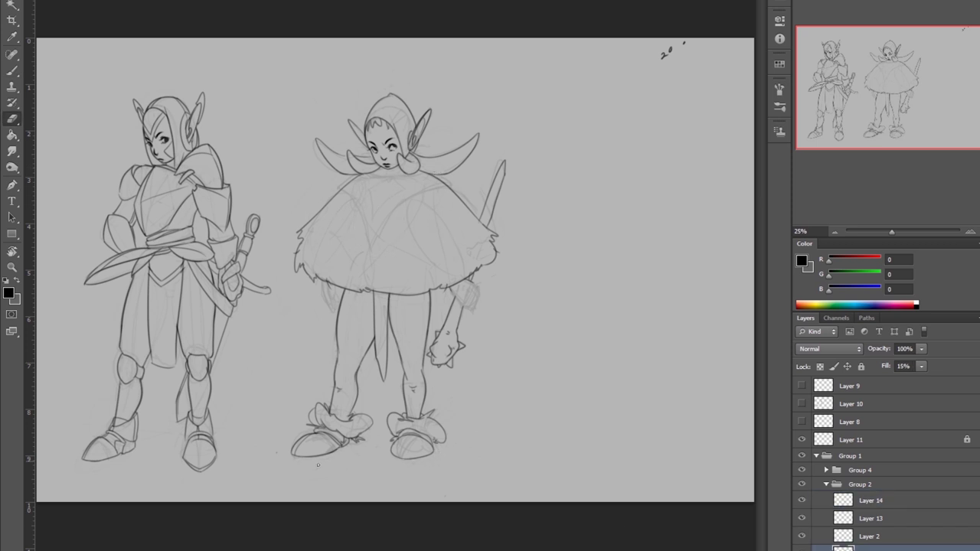
left_click(404, 310, "ctrl")
key("e")
key("b")
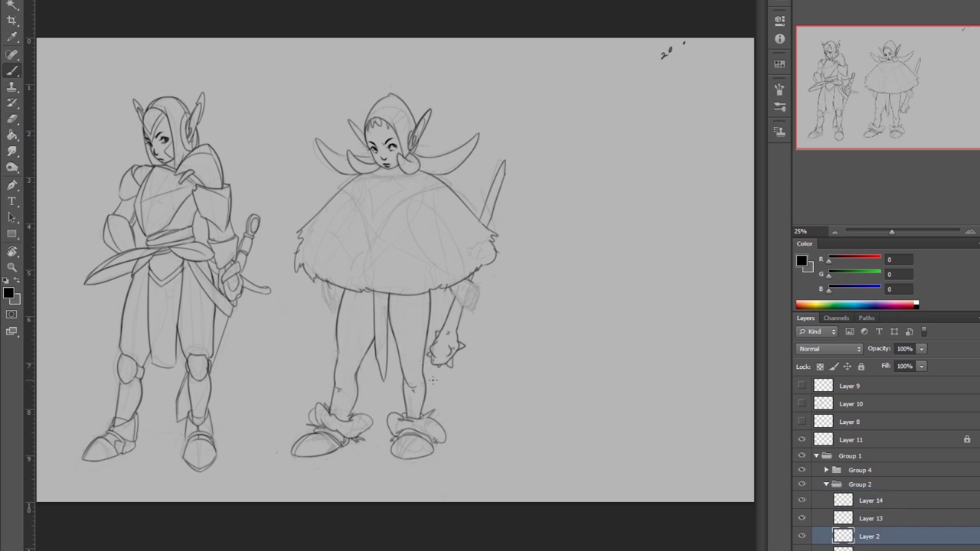
key("h")
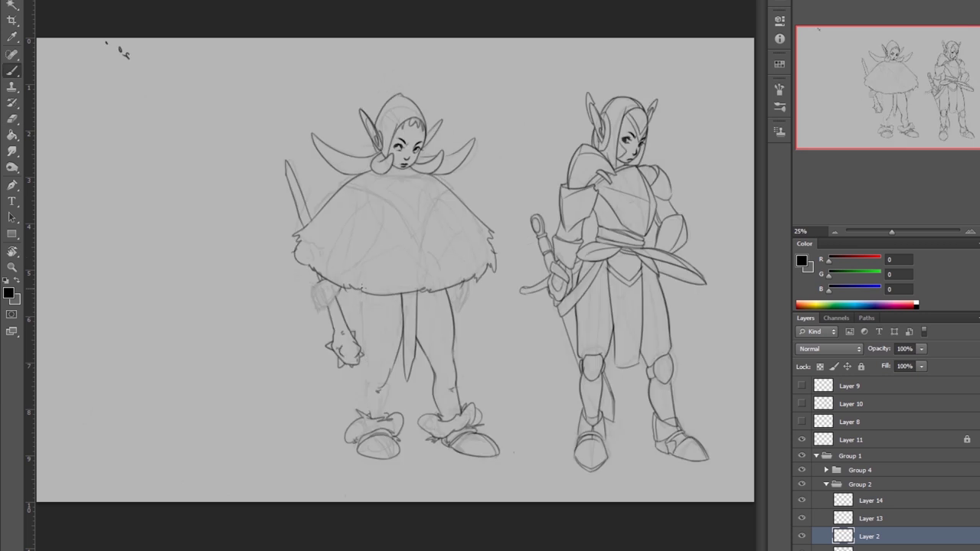
key("h")
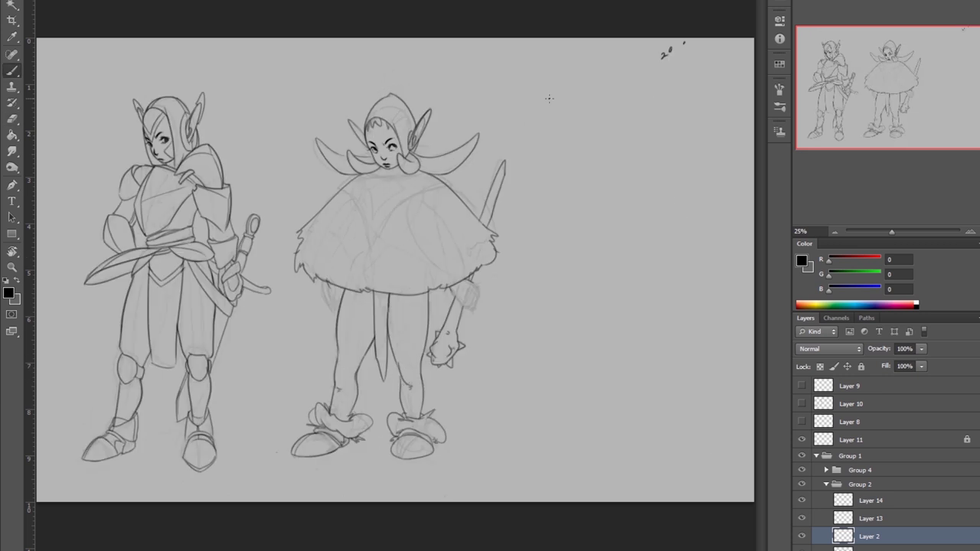
key("e")
key("b")
key("e")
Erase a stretch of the fairy's leg line and check it in the mirrored view.
left_click_drag(338, 385, 337, 338)
key("h")
key("b")
key("e")
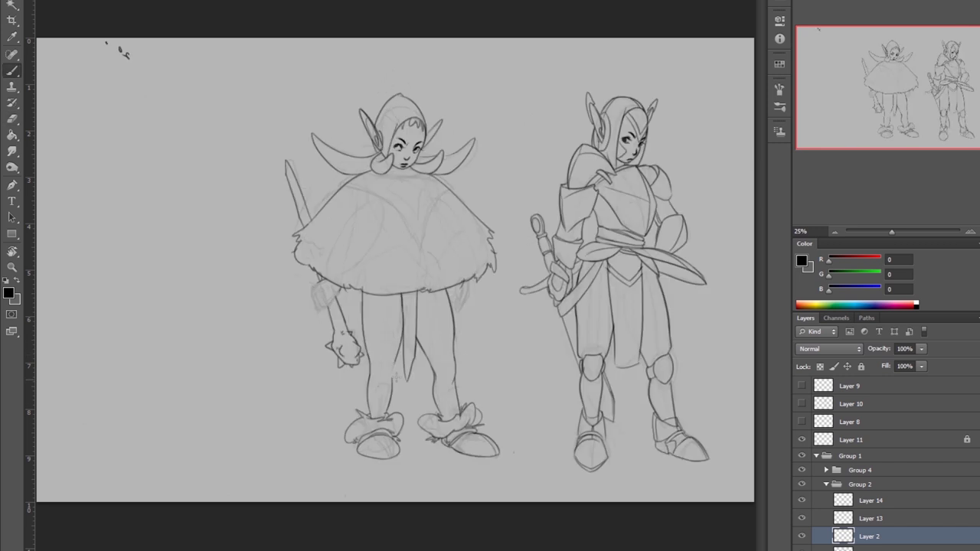
key("b")
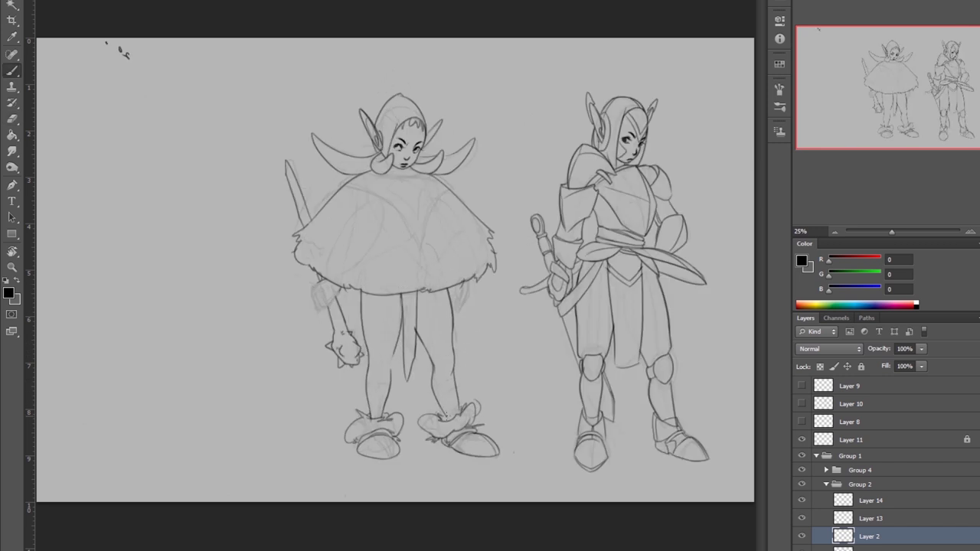
key("h")
key("e")
key("b")
key("e")
key("b")
key("e")
key("b")
key("e")
Draw a short stroke near the fairy's leg on Layer 14, then check it mirrored.
key("alt+bracketleft")
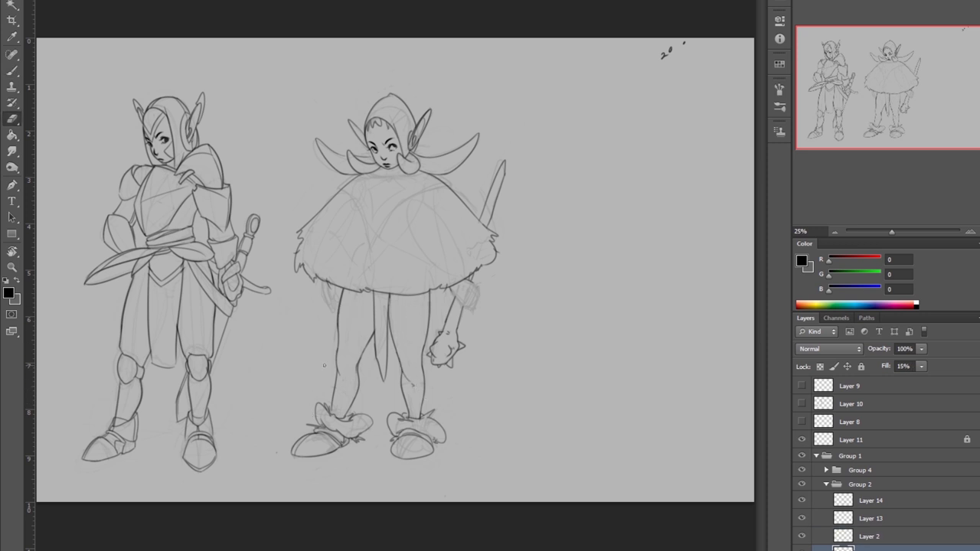
key("h")
key("b")
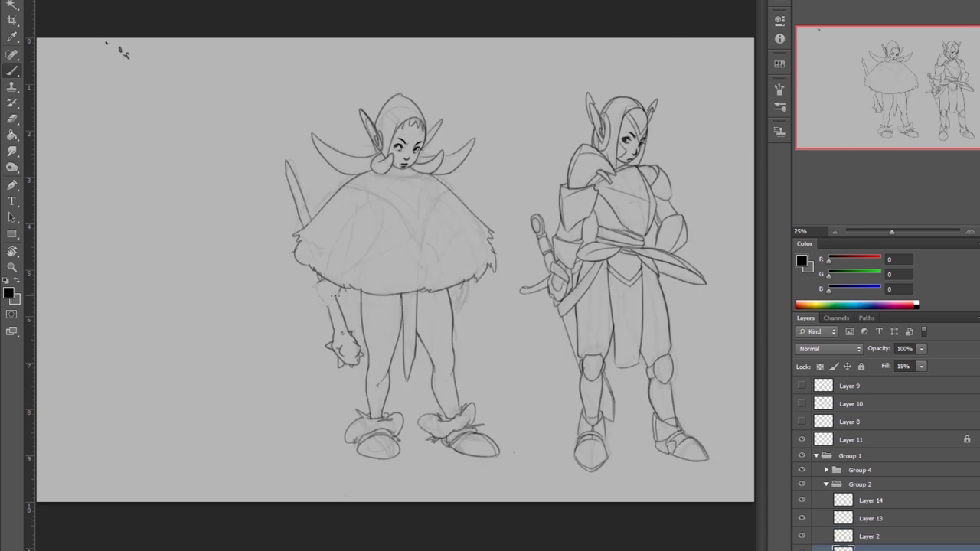
key("h")
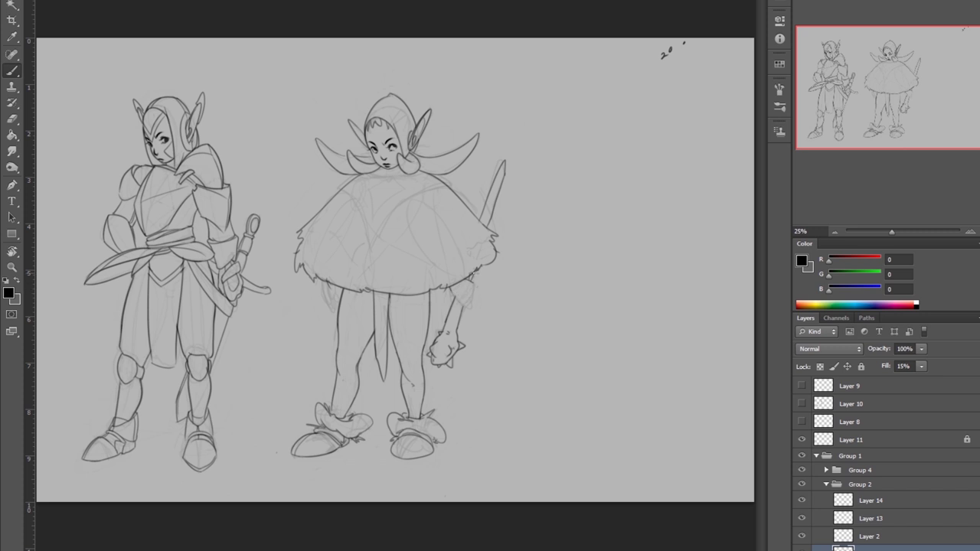
key("alt+bracketright")
key("alt+bracketright")
key("alt+bracketright")
left_click_drag(320, 280, 337, 312)
key("h")
key("e")
key("b")
key("alt+bracketleft")
key("alt+bracketleft")
key("alt+bracketleft")
On Layer 14, sketch the fairy's elbow and arm plus folds on both skirt sides.
key("e")
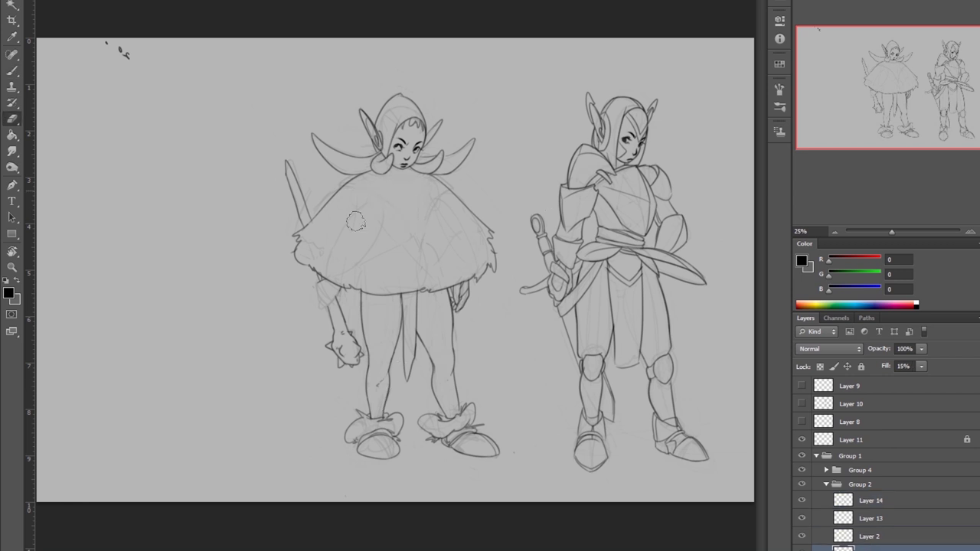
key("alt+bracketright")
key("h")
key("alt+bracketright")
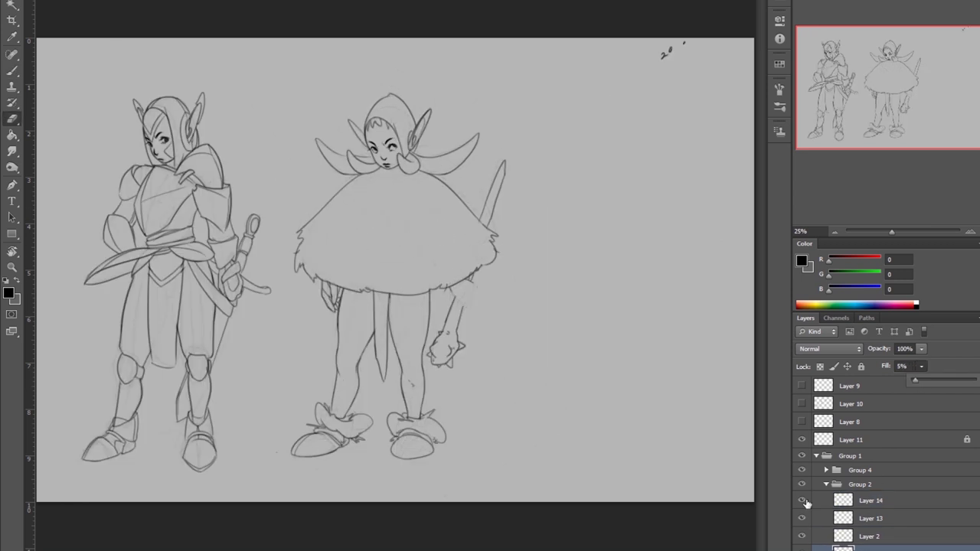
key("b")
key("alt+bracketright")
mouse_move(473, 285)
left_mouse_down()
mouse_move(464, 306)
mouse_move(461, 299)
left_mouse_up()
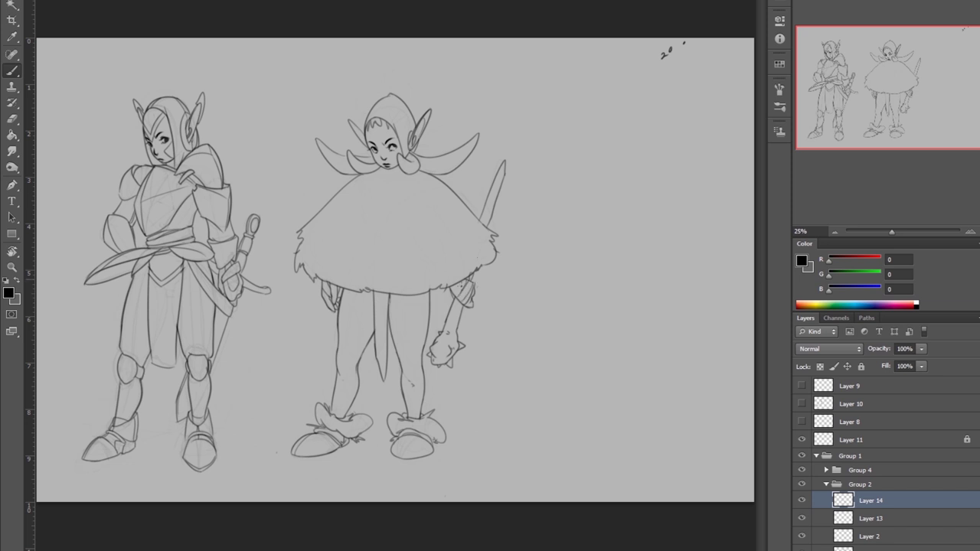
left_click_drag(461, 202, 388, 267)
left_click_drag(334, 196, 360, 269)
mouse_move(450, 274)
left_mouse_down()
mouse_move(440, 216)
mouse_move(464, 259)
left_mouse_up()
Add skirt pattern strokes, the neckline, and an oval on each skirt side.
mouse_move(346, 219)
left_mouse_down()
mouse_move(310, 265)
mouse_move(304, 243)
left_mouse_up()
key("e")
key("b")
left_click_drag(439, 179, 386, 258)
mouse_move(366, 176)
left_mouse_down()
mouse_move(354, 265)
mouse_move(360, 244)
left_mouse_up()
left_click_drag(386, 174, 384, 193)
mouse_move(454, 223)
left_mouse_down()
mouse_move(447, 267)
mouse_move(444, 243)
left_mouse_up()
left_click_drag(332, 219, 309, 256)
key("ctrl+z")
key("e")
key("b")
key("e")
scroll(877, 470, "down", 1)
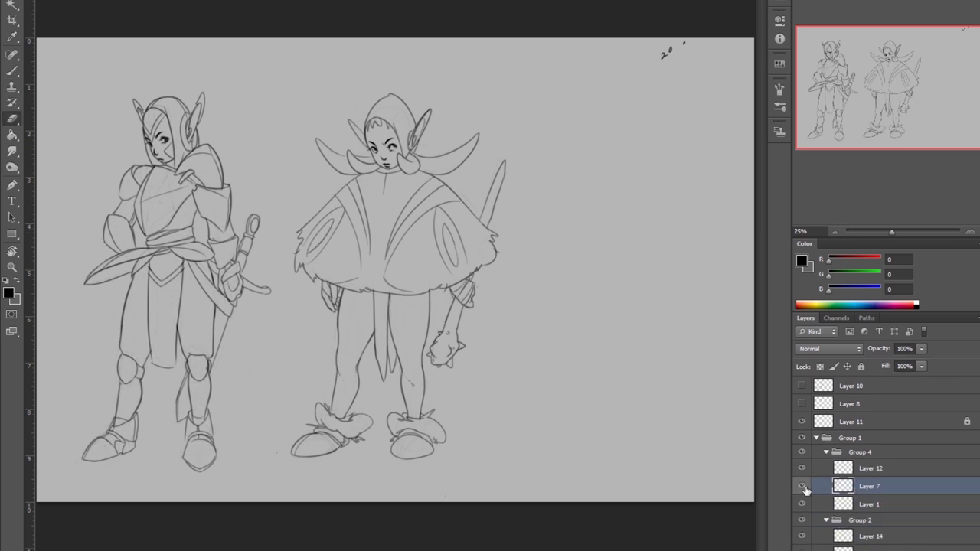
Inspect Layers 7 and 1 inside Group 4, then collapse it and select Layer 14.
left_click(825, 451)
left_click(812, 486)
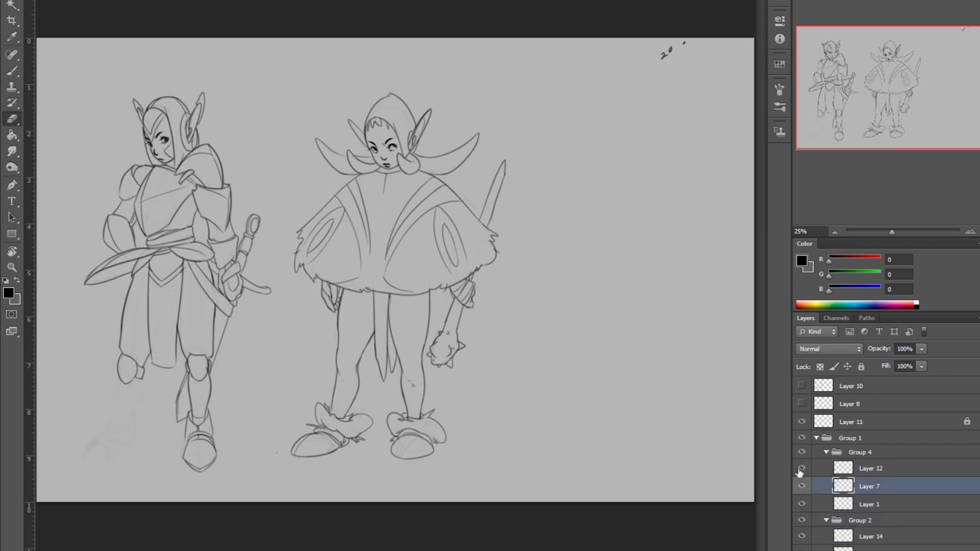
left_click(811, 504)
key("h")
left_click(811, 486)
scroll(812, 486, "up", 1)
left_click(825, 470)
left_click(811, 500)
Redraw the right skirt oval, then erase the redrawn version.
key("b")
left_click_drag(349, 208, 320, 283)
key("h")
left_click_drag(451, 211, 459, 268)
key("e")
key("b")
left_click_drag(444, 220, 457, 267)
key("e")
mouse_move(444, 218)
left_mouse_down()
mouse_move(466, 266)
mouse_move(456, 280)
mouse_move(476, 270)
left_mouse_up()
key("b")
key("h")
Rework the left and right skirt ovals, alternating between mirrored and normal views.
left_click_drag(337, 208, 315, 274)
left_click_drag(357, 212, 334, 280)
key("h")
key("h")
mouse_move(352, 208)
left_mouse_down()
mouse_move(320, 268)
mouse_move(336, 274)
left_mouse_up()
key("h")
left_click_drag(436, 217, 466, 273)
Fill both skirt ovals with dark strokes, then undo the fills.
key("e")
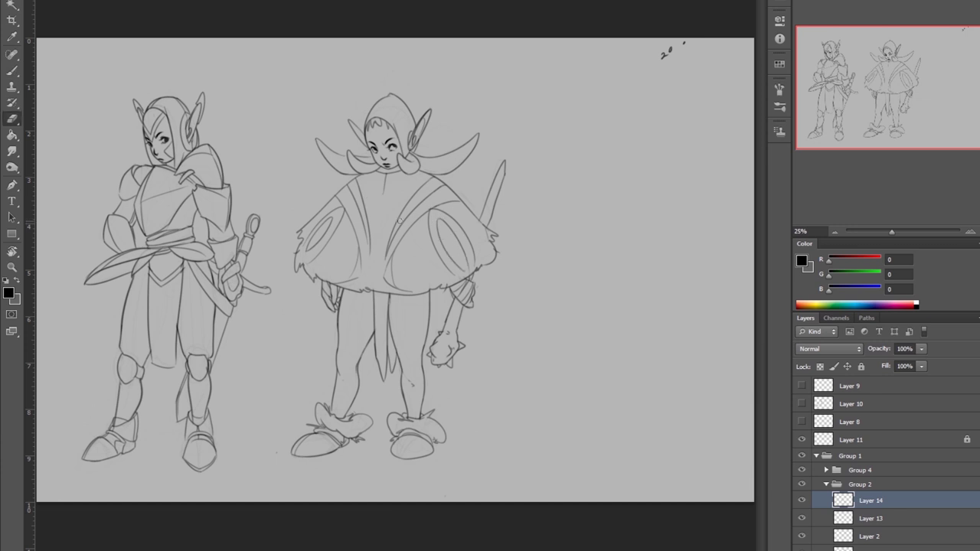
key("b")
left_click_drag(437, 222, 469, 272)
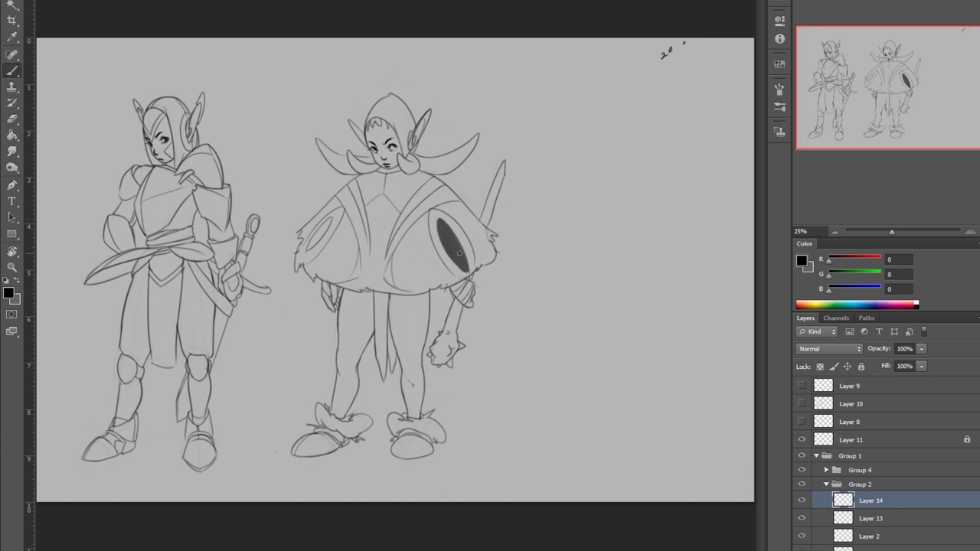
left_click_drag(333, 216, 309, 250)
key("ctrl+alt+z")
key("ctrl+alt+z")
key("ctrl+alt+z")
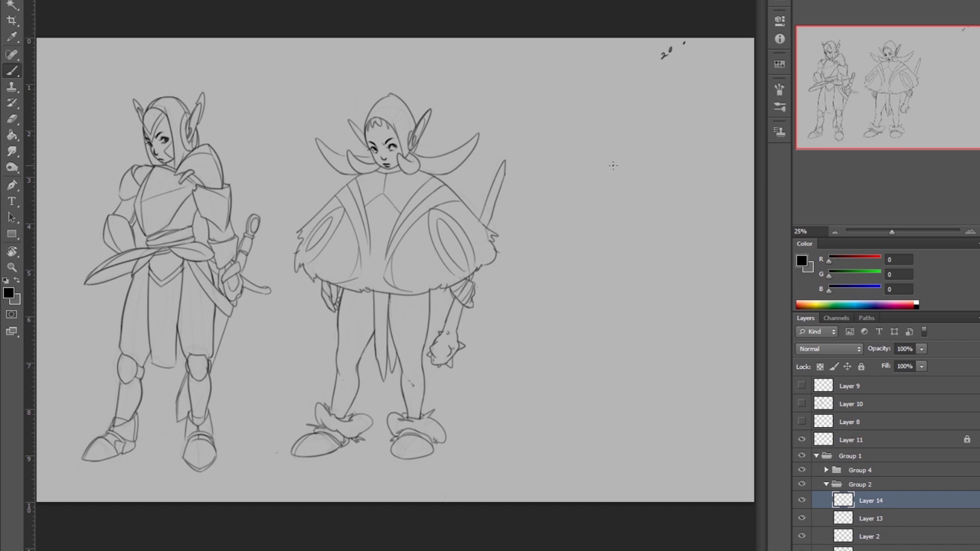
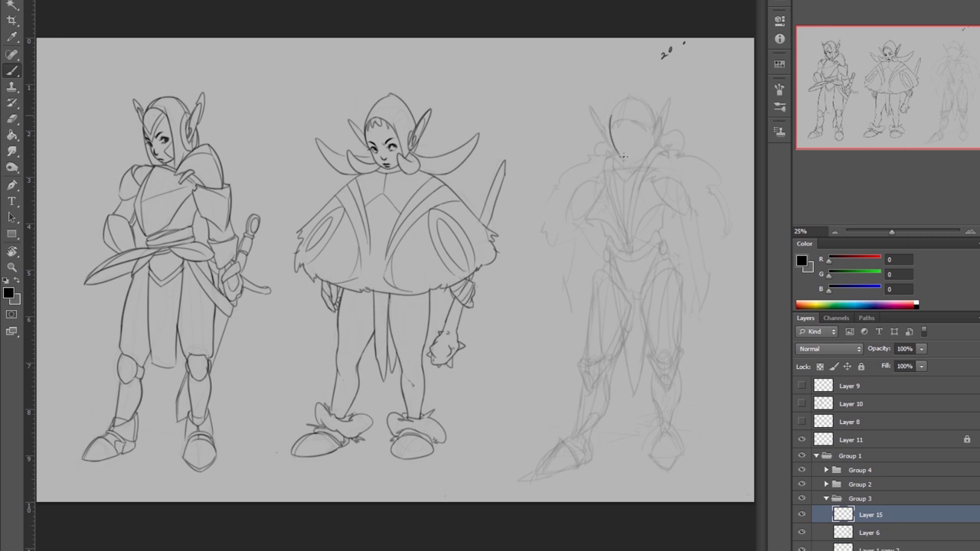
Draw the third face's head contour and mark its eyes, mouth and eyelashes.
scroll(623, 155, "up", 5)
mouse_move(464, 69)
left_mouse_down()
mouse_move(551, 179)
mouse_move(490, 200)
mouse_move(488, 185)
left_mouse_up()
left_click_drag(466, 154, 472, 161)
left_click_drag(500, 156, 522, 142)
left_click_drag(497, 154, 520, 147)
left_click_drag(463, 151, 473, 158)
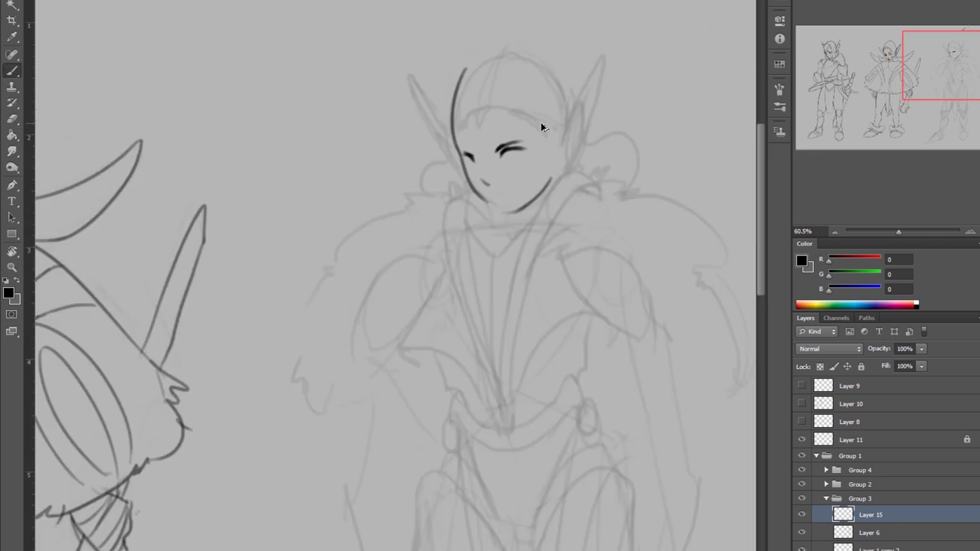
Add strokes to the right eye, then undo the last face stroke to compare.
scroll(540, 127, "down", 2)
key("e")
scroll(398, 136, "down", 3)
scroll(398, 136, "up", 5)
key("b")
left_click_drag(369, 160, 402, 156)
key("e")
key("b")
scroll(488, 127, "down", 3)
key("ctrl+z")
key("ctrl+z")
key("ctrl+z")
key("ctrl+z")
Flip the canvas horizontally to check the face proportions, keeping the Brush active.
key("ctrl+shift+h")
key("ctrl+z")
key("b")
scroll(490, 275, "right", 5)
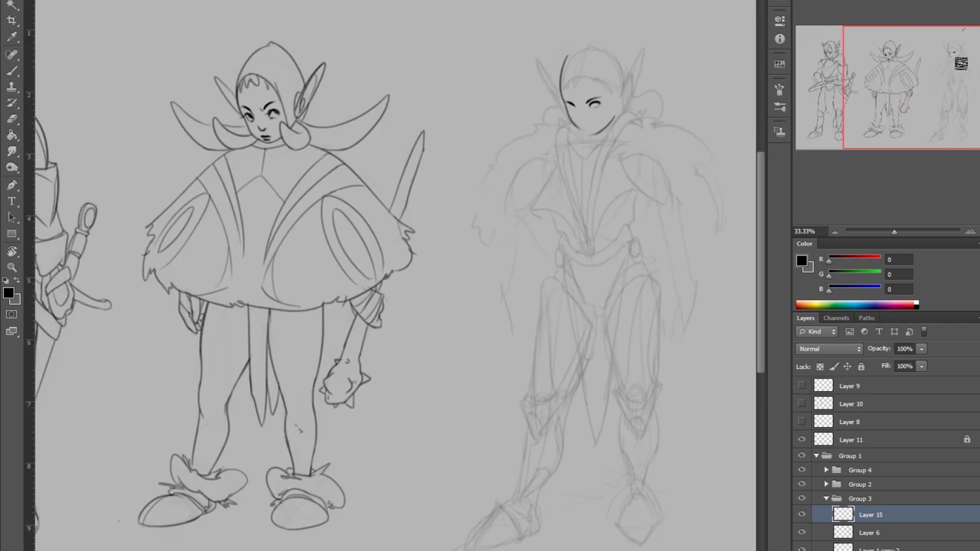
key("e")
key("b")
key("e")
key("b")
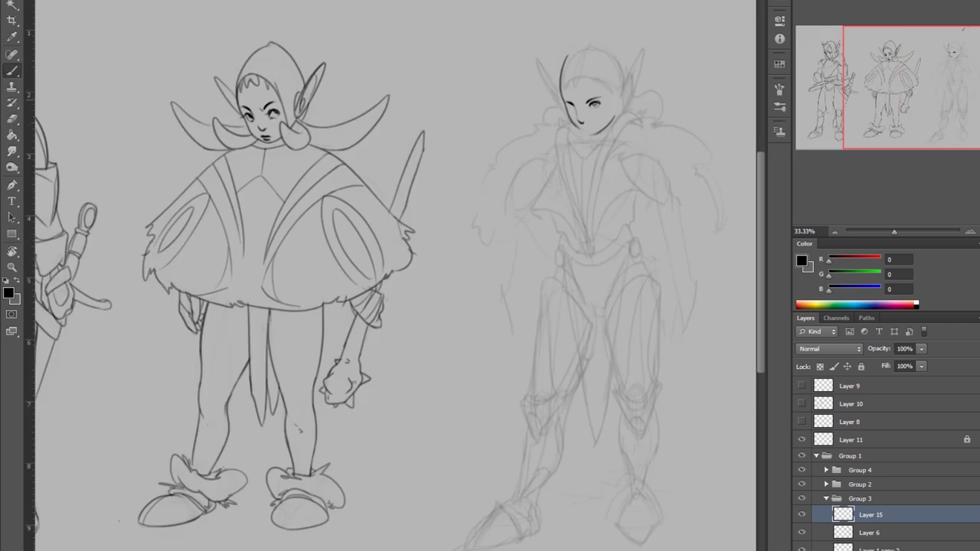
scroll(615, 80, "up", 3)
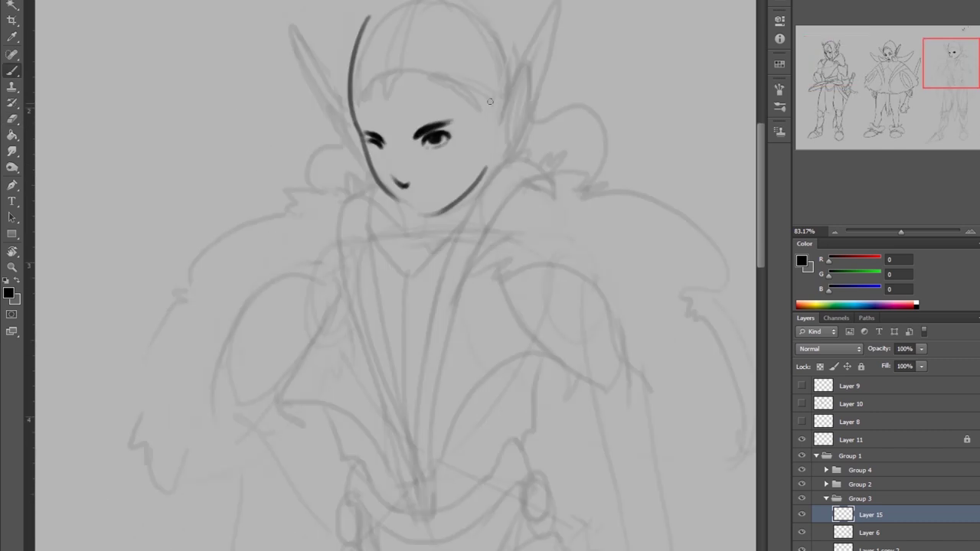
Add short strokes at the chin, undoing the longer chin stroke.
left_click_drag(406, 197, 429, 212)
key("e")
scroll(557, 234, "down", 3)
key("b")
key("e")
scroll(643, 101, "up", 5)
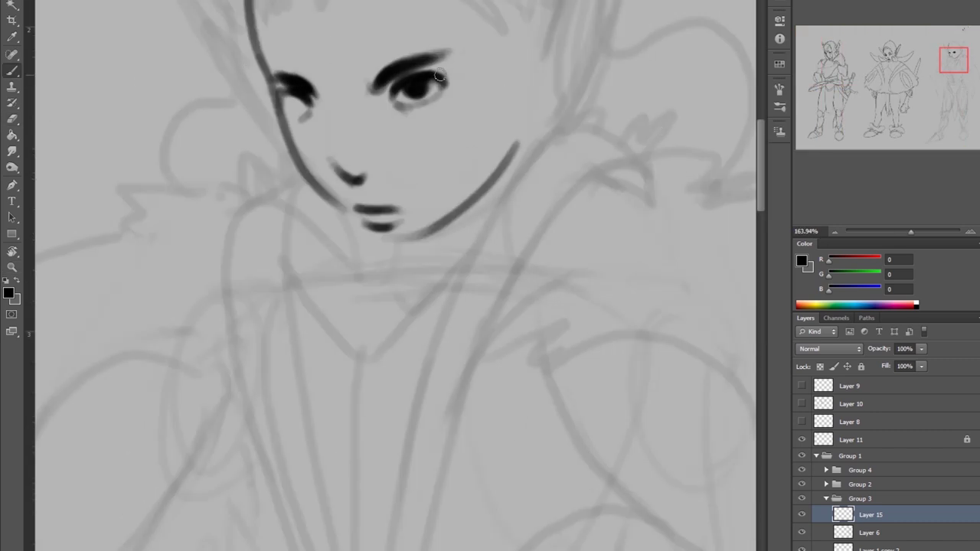
left_click_drag(371, 195, 433, 173)
key("ctrl+z")
Zoom in on the figure's head and refine small strokes on the face.
key("ctrl+0")
key("z")
left_click_drag(120, 86, 211, 185)
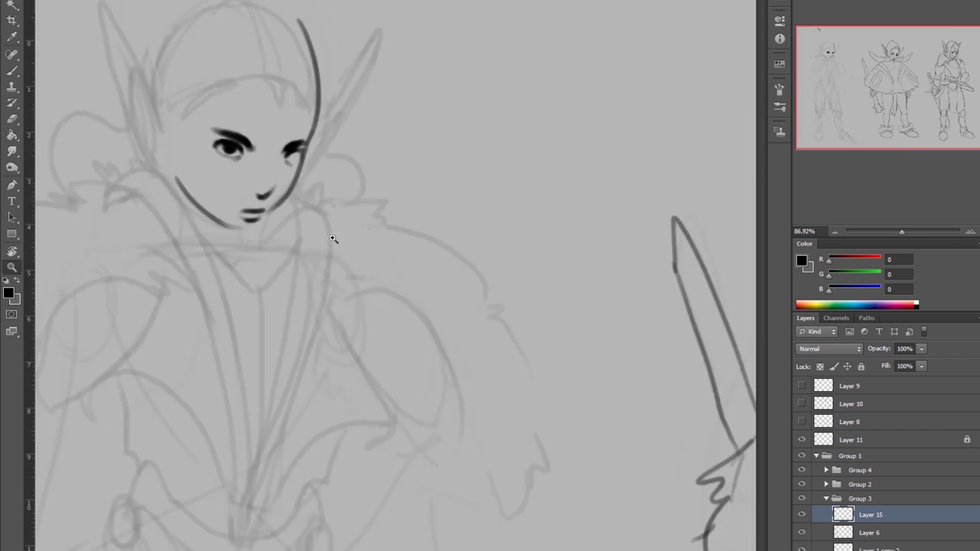
key("b")
left_click_drag(452, 220, 465, 230)
key("e")
left_click_drag(483, 170, 502, 158)
key("ctrl+0")
key("b")
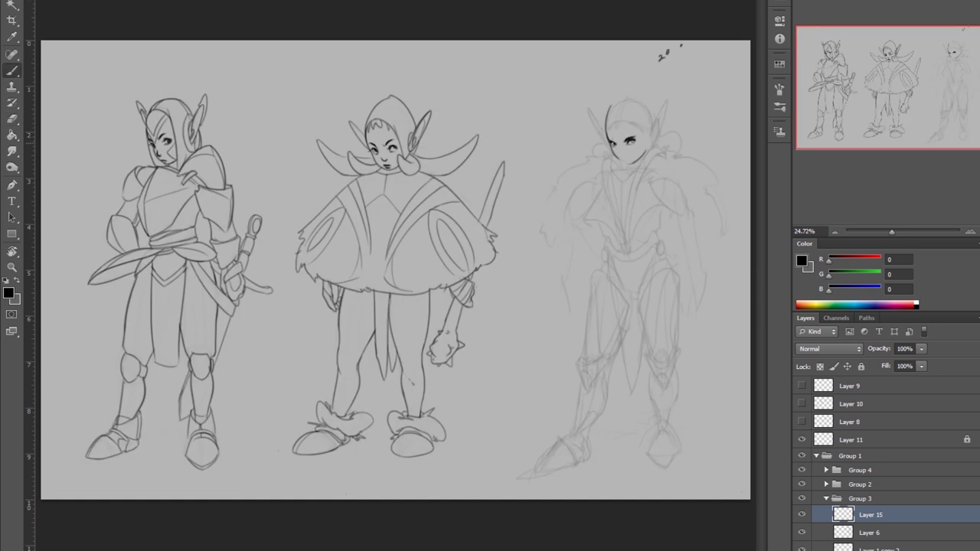
Add small strokes at the eye and mouth, comparing in the mirrored view.
key("ctrl+plus")
left_click_drag(264, 152, 282, 162)
left_click_drag(322, 101, 335, 113)
key("ctrl+0")
key("ctrl+plus")
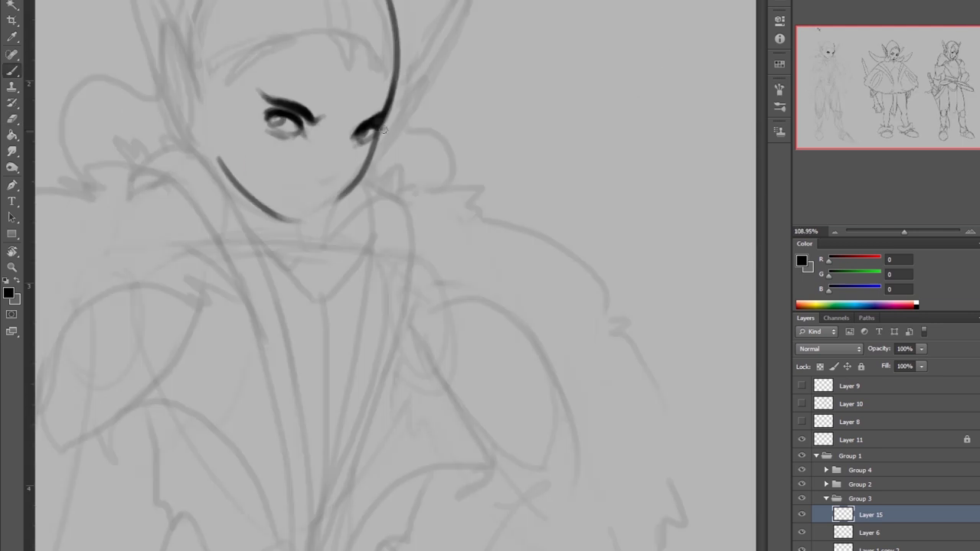
scroll(391, 122, "up", 2)
key("h")
key("ctrl+minus")
key("ctrl+0")
key("h")
key("h")
key("e")
key("b")
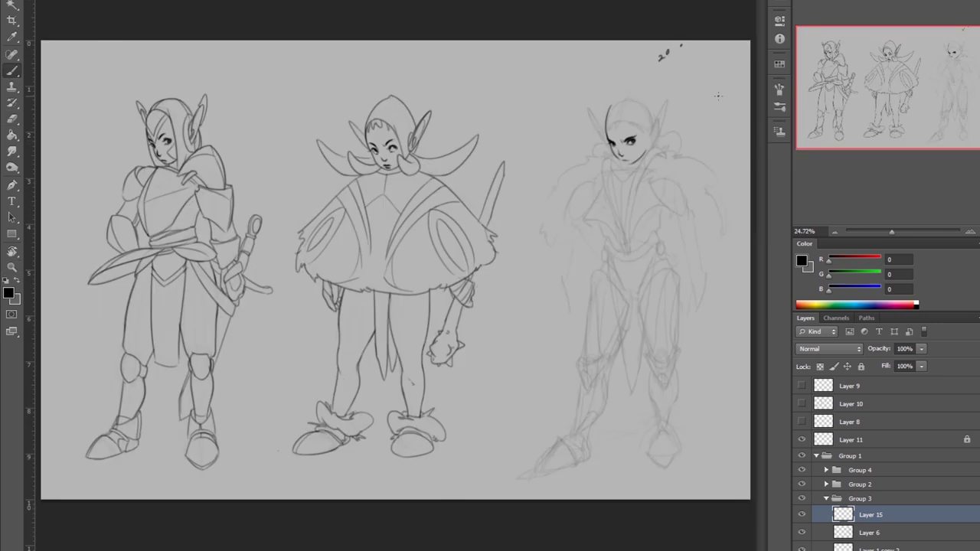
Lasso-select the area around the mouth on the third face.
scroll(639, 156, "up", 3)
key("ctrl+0")
key("h")
key("e")
key("b")
scroll(115, 84, "up", 3)
key("l")
left_click_drag(314, 208, 327, 202)
key("ctrl+0")
key("h")
Flip the canvas again to check the inked face, ending on the Brush.
scroll(687, 153, "up", 1)
key("e")
scroll(689, 152, "right", 2)
scroll(688, 152, "up", 3)
key("h")
key("b")
key("e")
key("b")
key("ctrl+0")
Mirror the canvas to check the lineup, returning to the Brush.
key("h")
key("e")
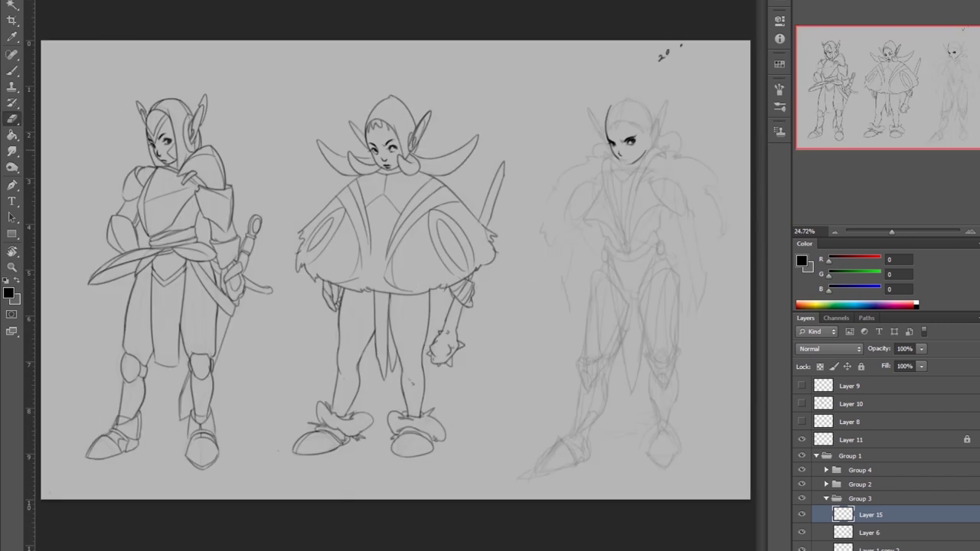
key("b")
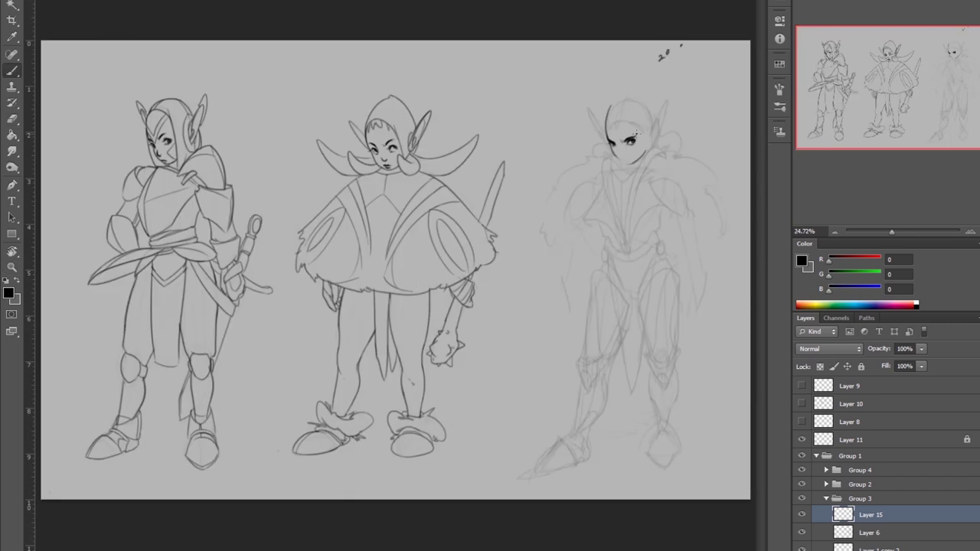
key("e")
key("b")
key("e")
key("b")
key("h")
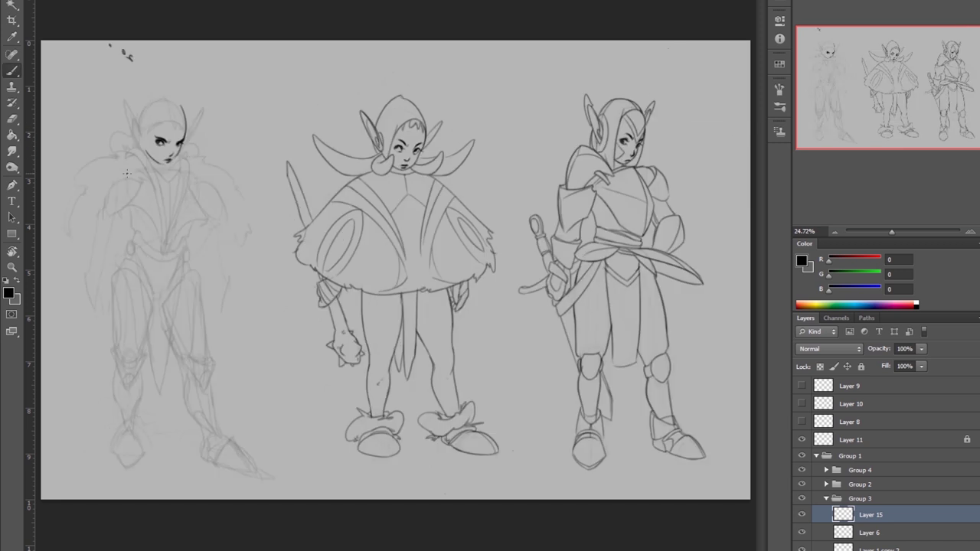
Return from Layer 14 to Layer 15 and darken the eye strokes.
left_click(413, 138, "ctrl")
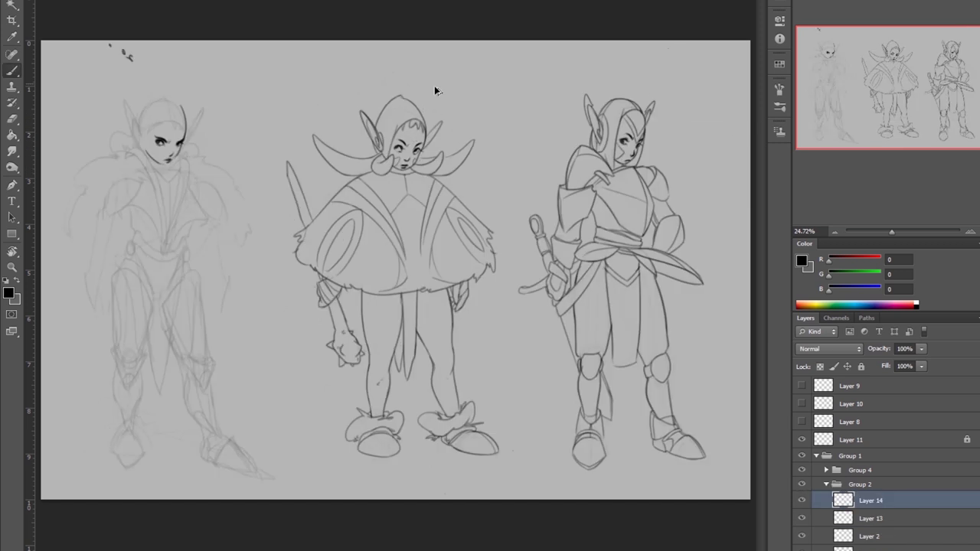
key("h")
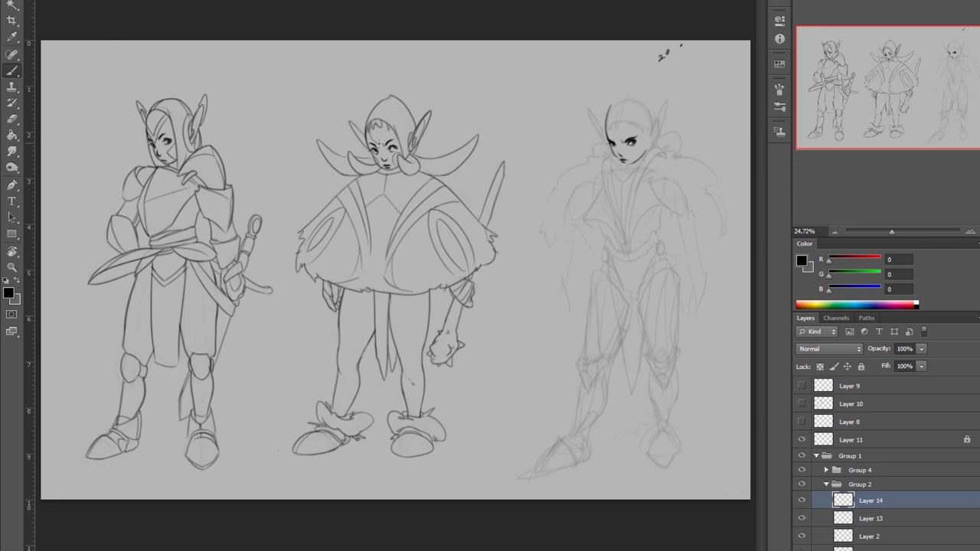
key("h")
left_click(164, 115, "ctrl")
scroll(164, 114, "up", 5, "alt")
left_click_drag(218, 123, 232, 130)
key("ctrl+0")
key("h")
Review the darkened eyes at full-sheet view, ending on the Brush.
scroll(629, 118, "up", 5)
key("ctrl+0")
key("e")
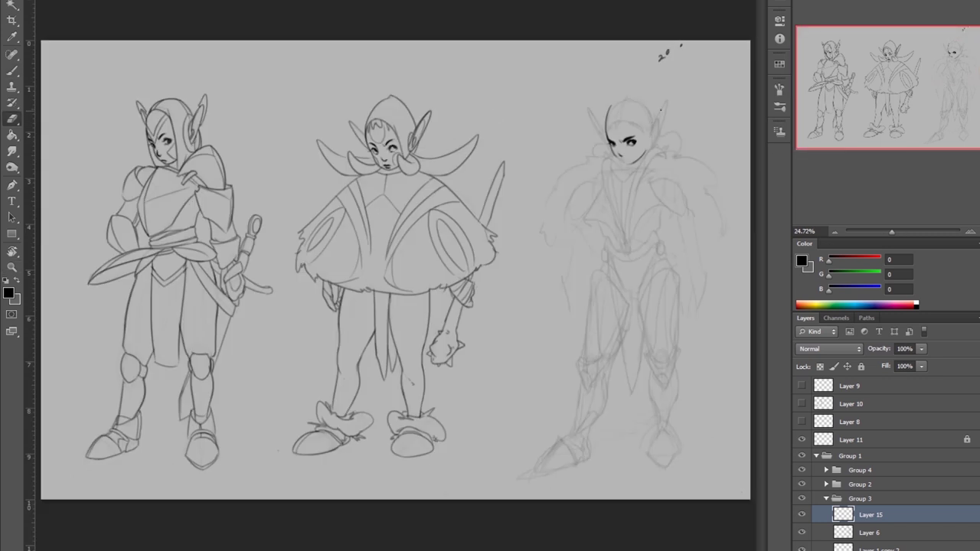
scroll(629, 138, "up", 5)
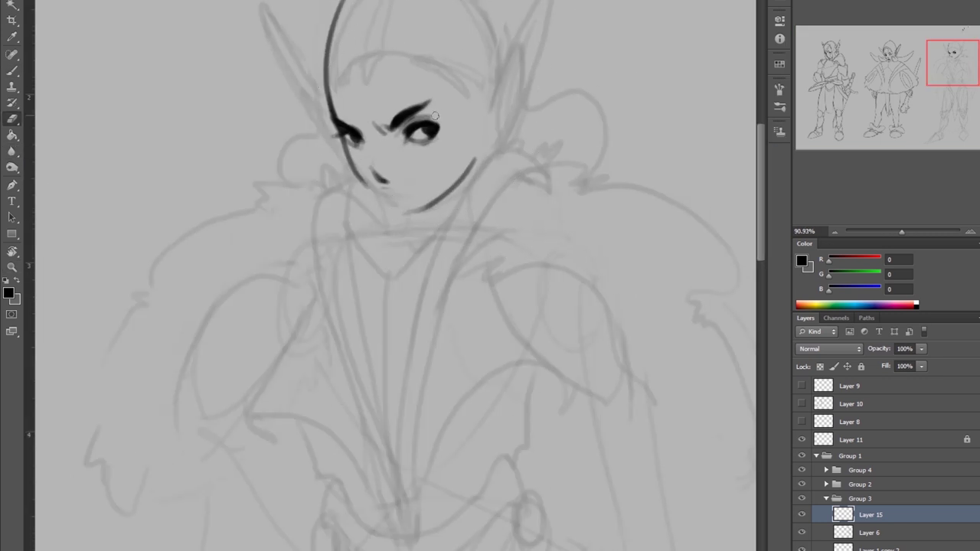
key("b")
key("e")
key("b")
scroll(411, 152, "up", 2)
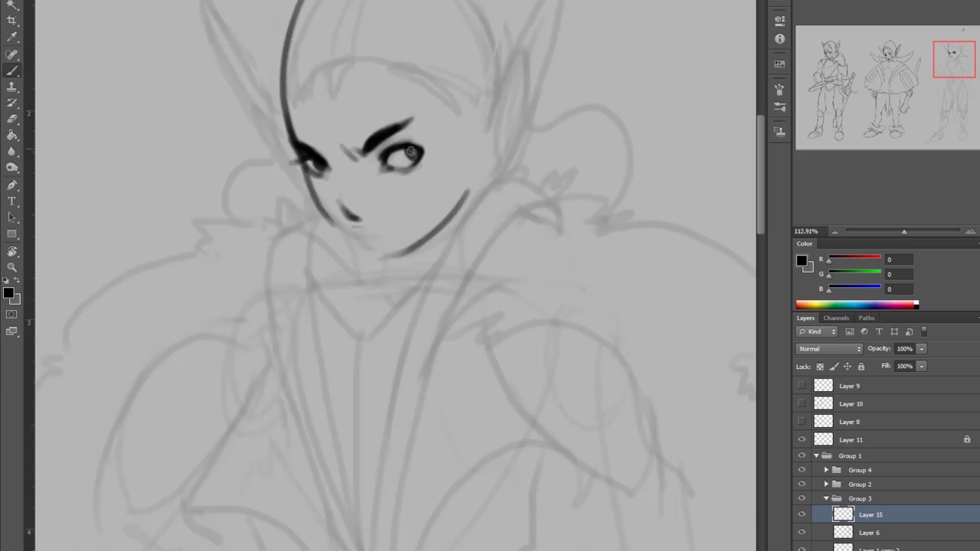
key("ctrl+0")
scroll(630, 168, "up", 4)
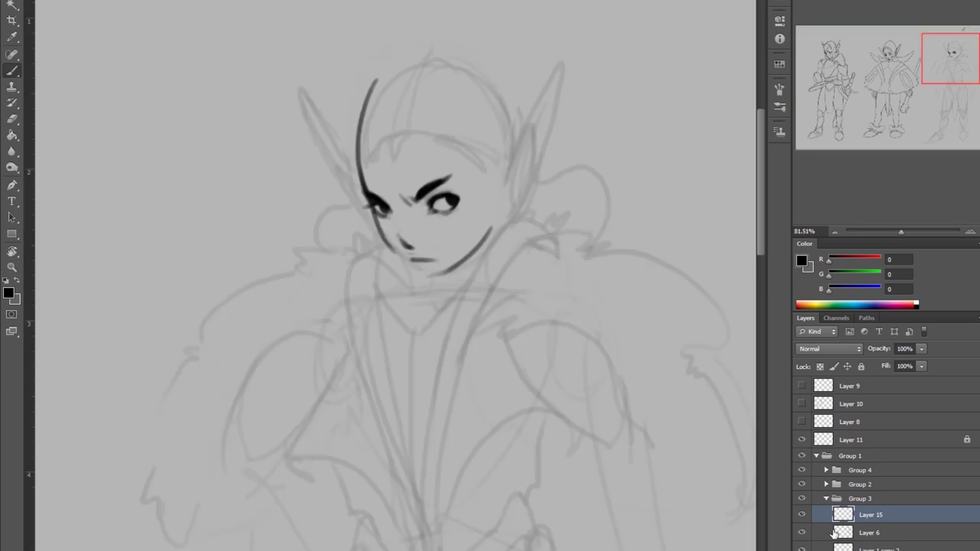
key("ctrl+0")
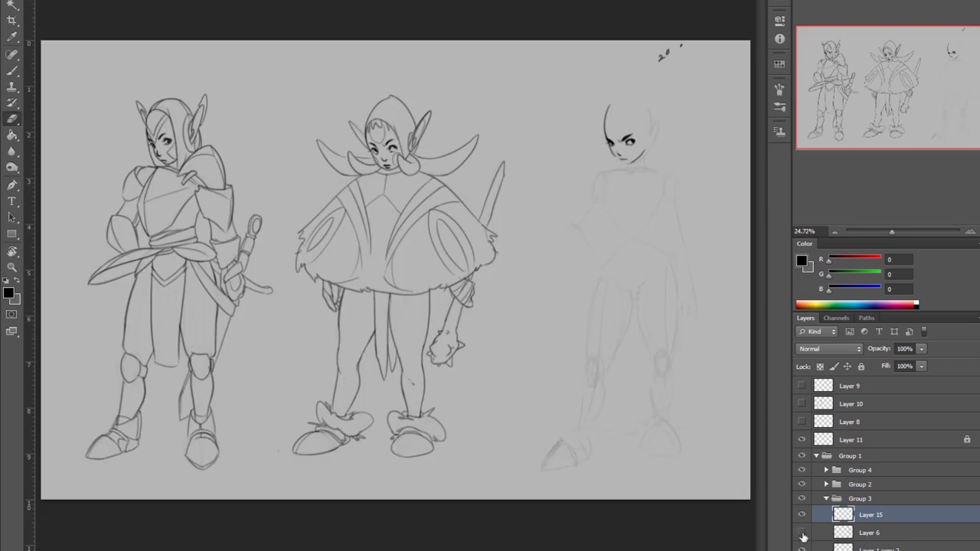
Merge Layer 6 down into Layer 1 copy 2 and set its Fill to 20%.
left_click(837, 534)
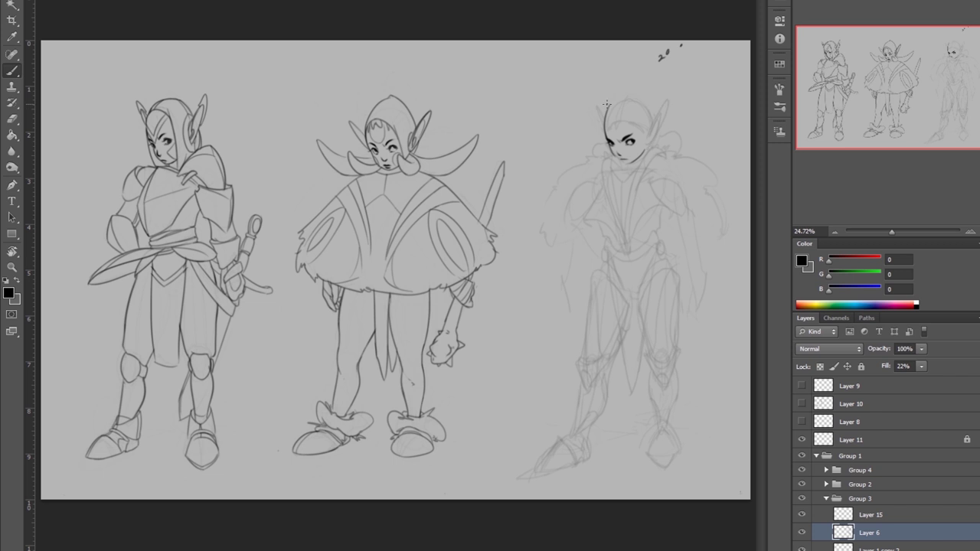
key("e")
key("b")
key("ctrl+e")
left_click_drag(922, 365, 882, 330)
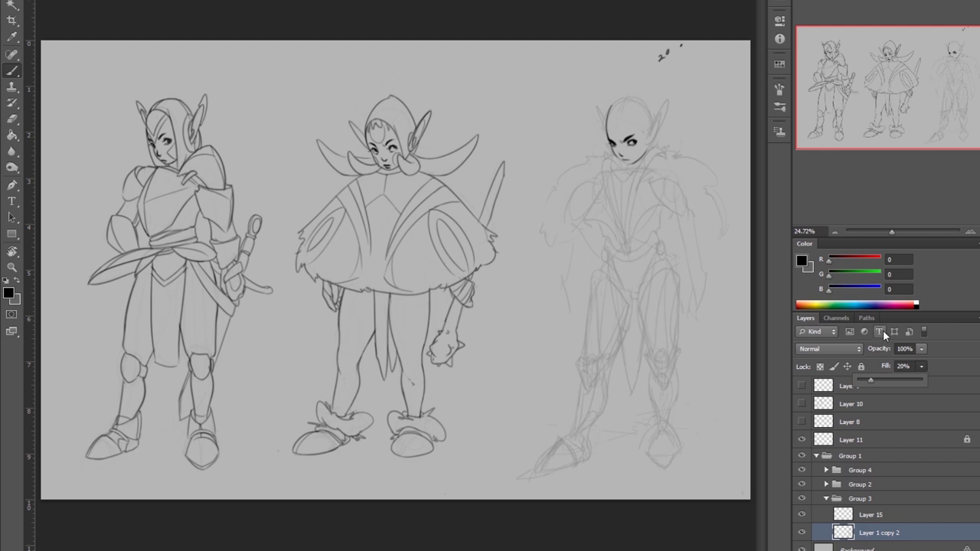
Push the sketch's torso and legs into a new shape with Liquify.
key("shift+ctrl+x")
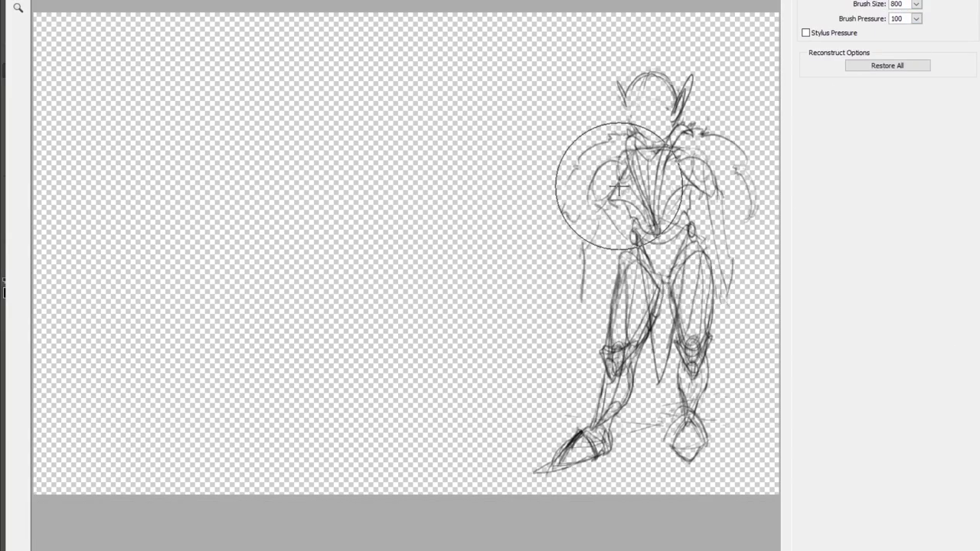
left_click_drag(619, 185, 673, 184)
left_click_drag(673, 428, 558, 463)
key("Return")
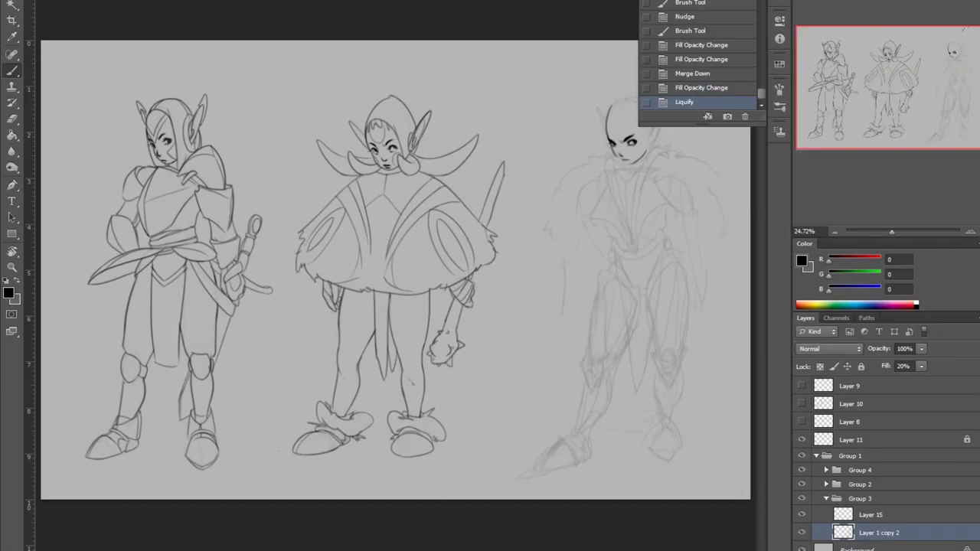
Add a small stroke near the eye and view the whole sheet.
key("ctrl+plus")
left_click_drag(402, 203, 414, 211)
key("ctrl+0")
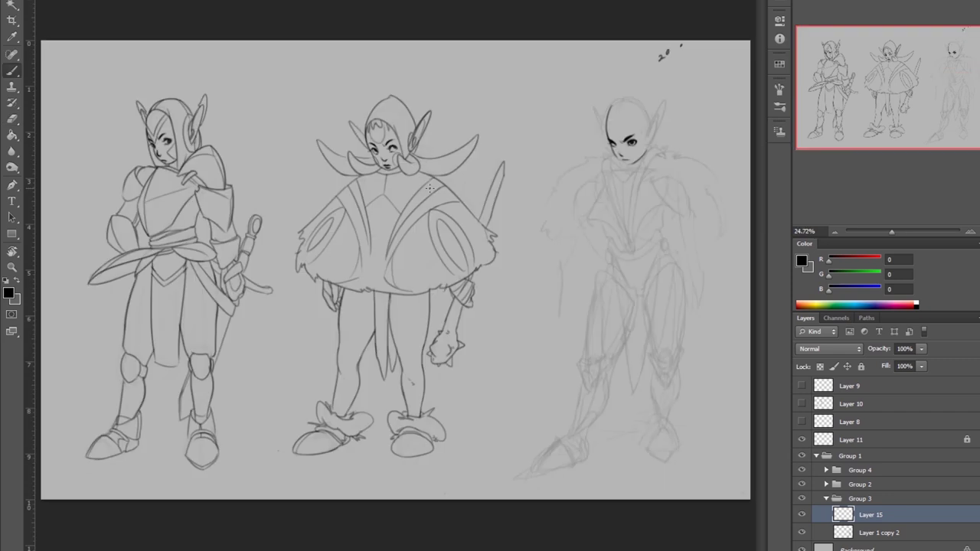
Draw a short mouth stroke below the nose on Layer 15 and compare it in the mirrored view.
scroll(626, 144, "up", 5)
left_click_drag(335, 300, 373, 306)
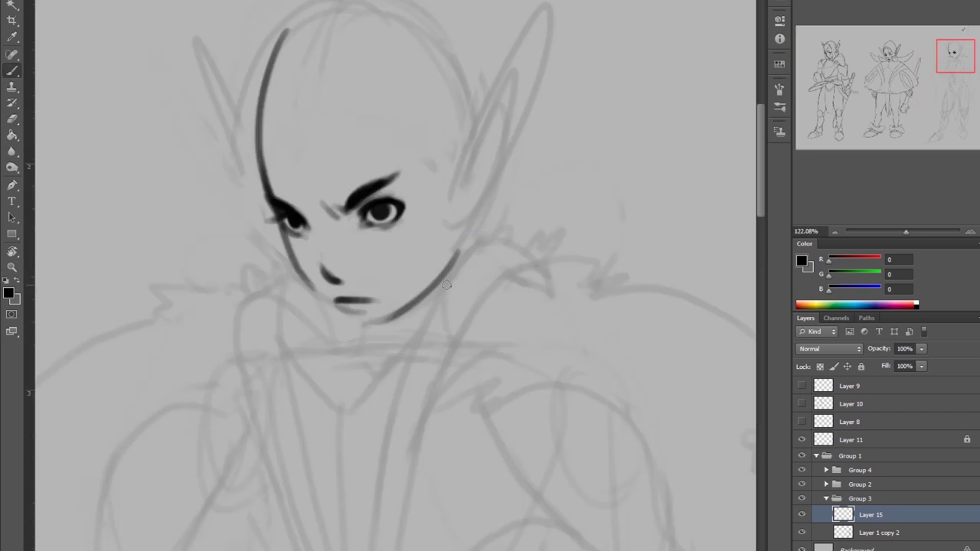
key("ctrl+0")
key("ctrl+plus")
key("ctrl+0")
key("e")
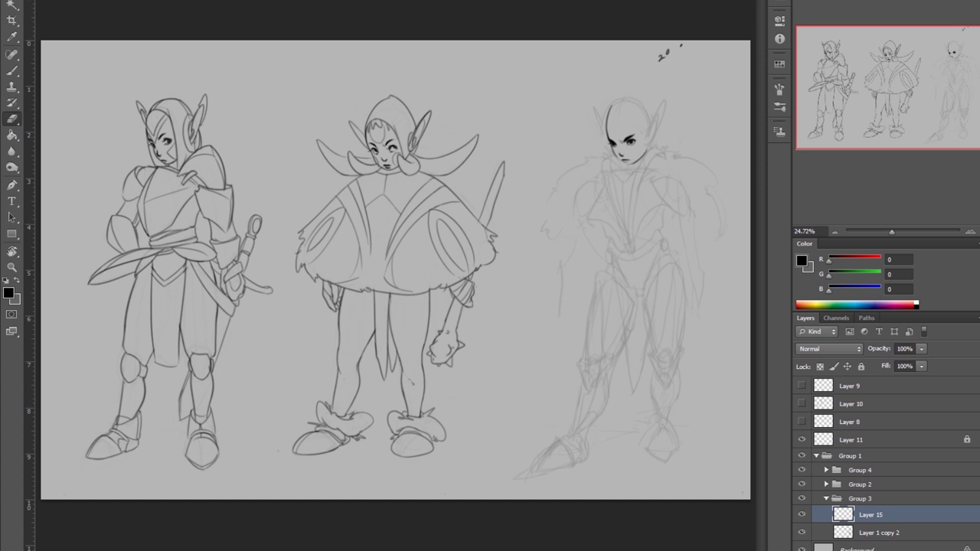
Group Layer 15, lasso the area around the eyes, then drop the selection.
key("l")
key("ctrl+g")
key("ctrl+shift+h")
scroll(165, 122, "up", 5)
left_click_drag(279, 100, 296, 95)
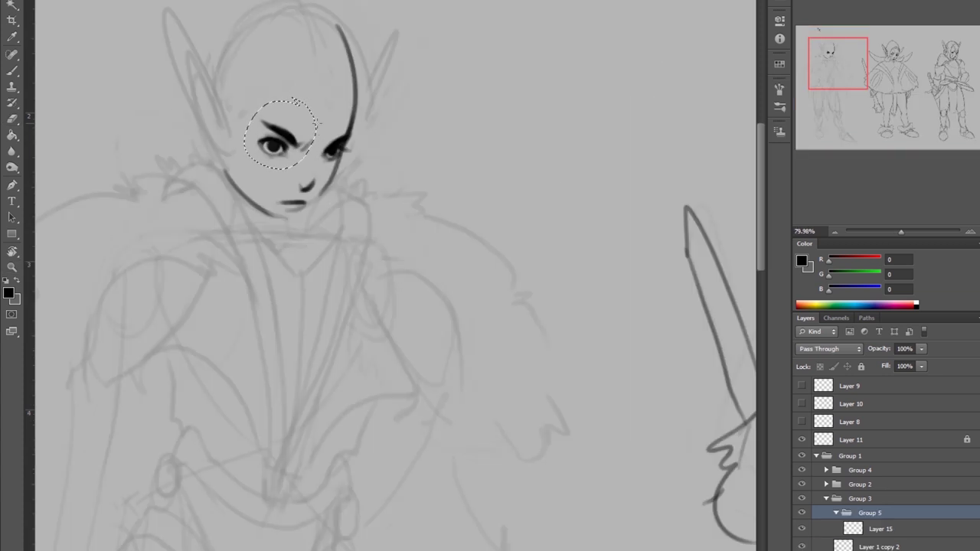
key("ctrl+d")
key("ctrl+shift+g")
Lighten the eye with the eraser, then zoom in on the third elf's head.
key("ctrl+0")
key("e")
mouse_move(257, 153)
left_mouse_down()
mouse_move(282, 133)
mouse_move(277, 158)
left_mouse_up()
key("b")
key("ctrl+shift+h")
key("ctrl+0")
key("z")
left_click_drag(564, 92, 659, 157)
Check the third elf's head on the flipped canvas while alternating brush and eraser.
key("e")
key("b")
key("ctrl+shift+h")
key("ctrl+shift+h")
key("ctrl+0")
key("e")
key("b")
key("v")
key("b")
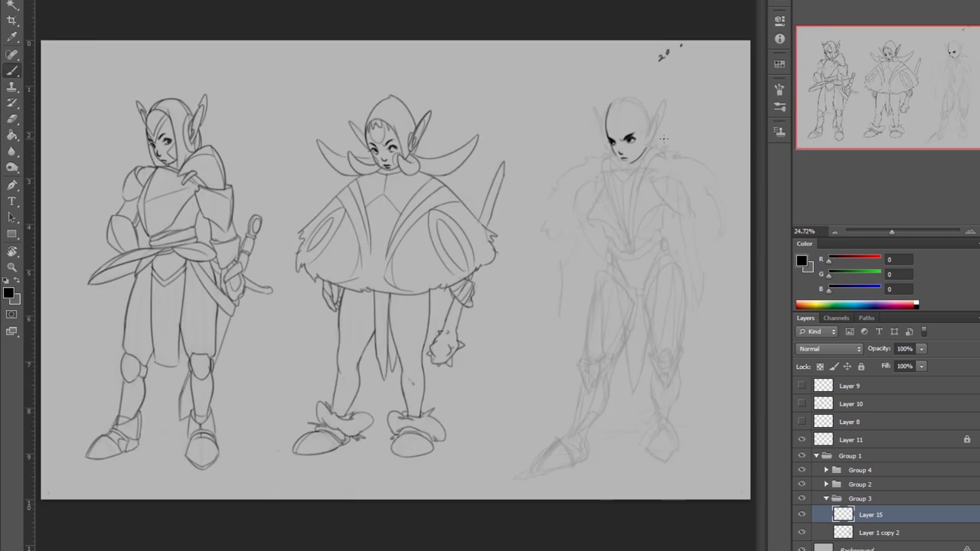
Touch up the ink marks on the third elf's face after a mirrored check.
key("ctrl+shift+h")
scroll(662, 139, "up", 5)
key("ctrl+shift+h")
key("ctrl+0")
key("e")
mouse_move(621, 126)
left_mouse_down()
mouse_move(646, 142)
mouse_move(628, 160)
mouse_move(615, 153)
left_mouse_up()
Extend the tip of the eyebrow after checking the face mirrored.
key("b")
key("e")
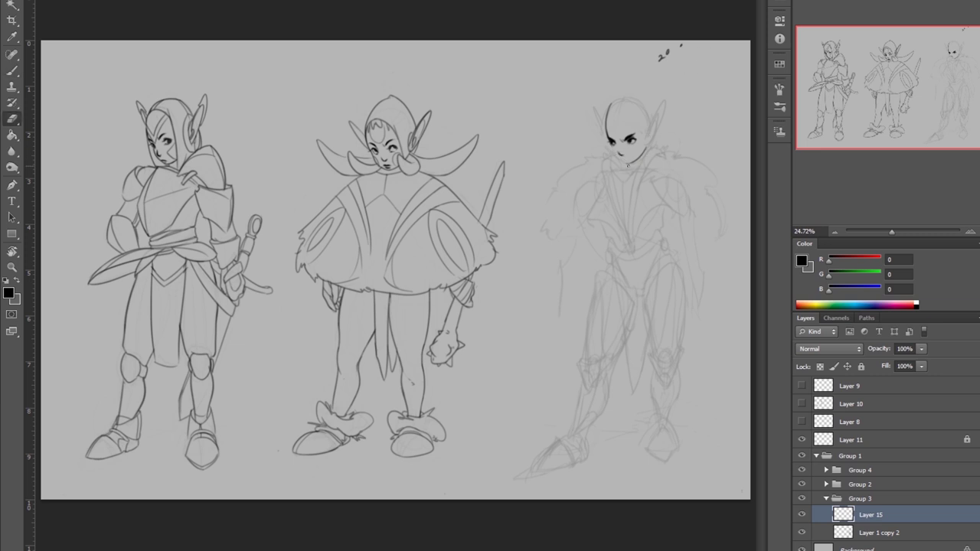
key("ctrl+shift+h")
scroll(176, 142, "up", 5)
key("ctrl+0")
key("ctrl+shift+h")
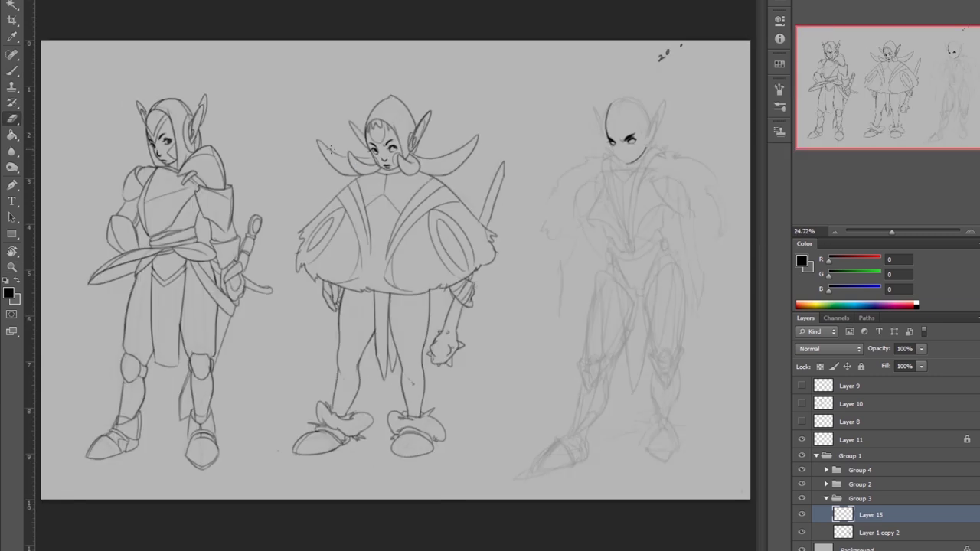
scroll(632, 139, "up", 5)
key("b")
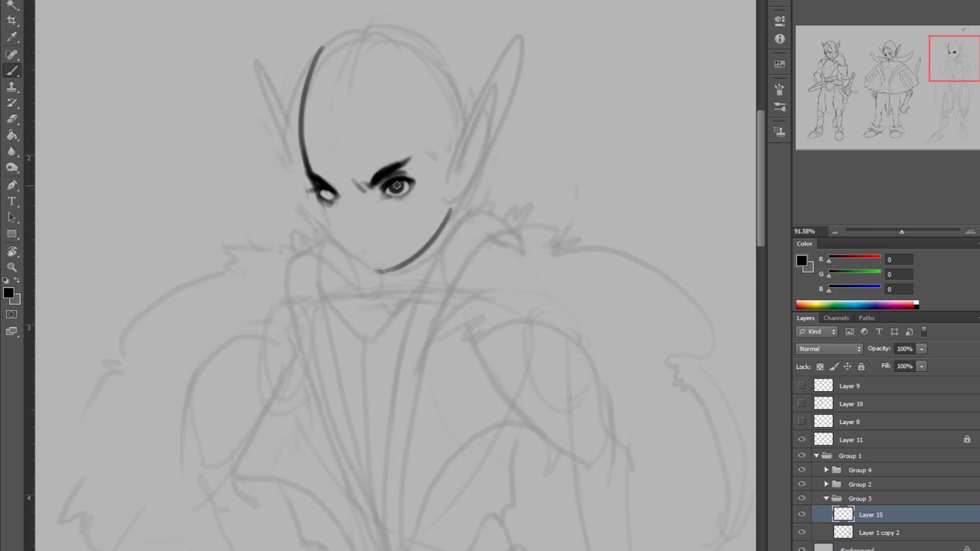
left_click_drag(401, 161, 405, 157)
Zoom in on the third elf's head and alternate between brush and eraser.
key("ctrl+0")
key("z")
left_click(627, 130)
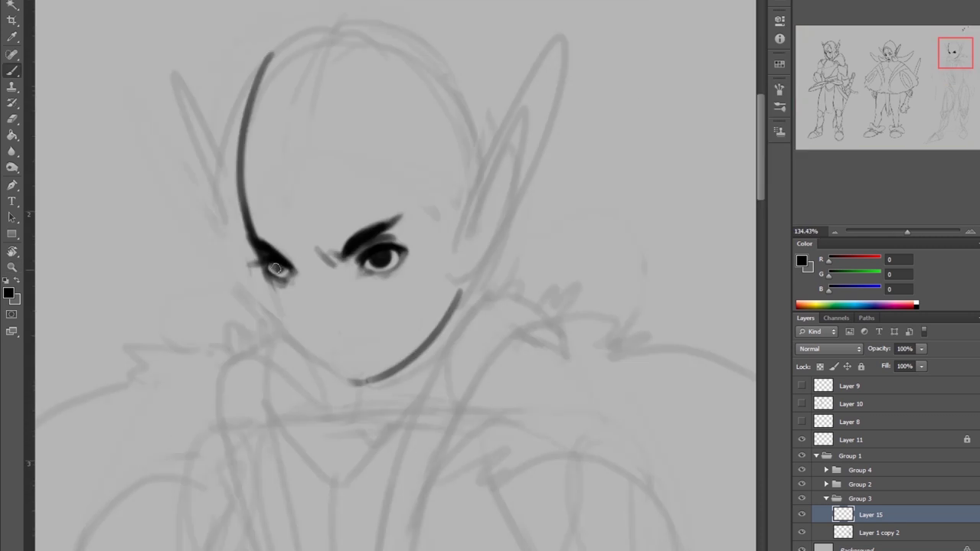
key("ctrl+0")
scroll(707, 149, "up", 5)
key("e")
key("b")
key("e")
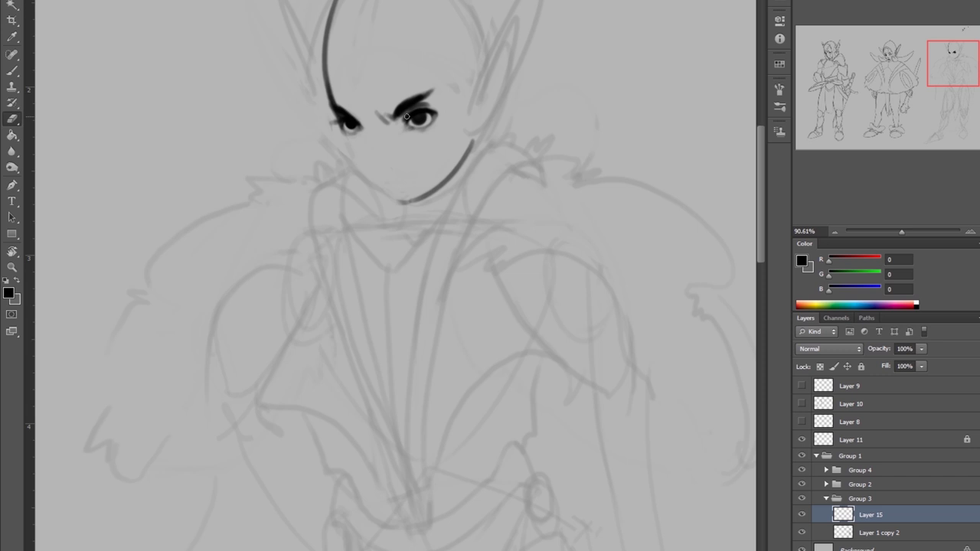
Erase the dark stroke on the left side of the head.
key("b")
key("ctrl+0")
key("b")
key("e")
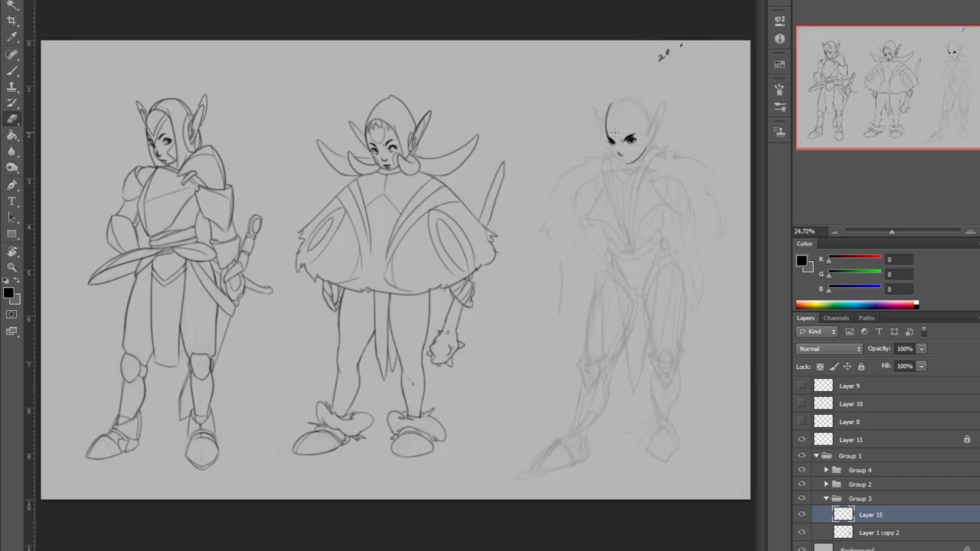
key("b")
key("e")
left_click_drag(605, 105, 610, 123)
Add a small mark near the right eye.
key("b")
left_click(629, 138)
key("e")
right_click(624, 137)
key("Escape")
key("h")
Compare Layer 15 against the Layer 1 copy 2 sketch and check the figures mirrored.
key("alt+bracketleft")
key("alt+bracketright")
key("h")
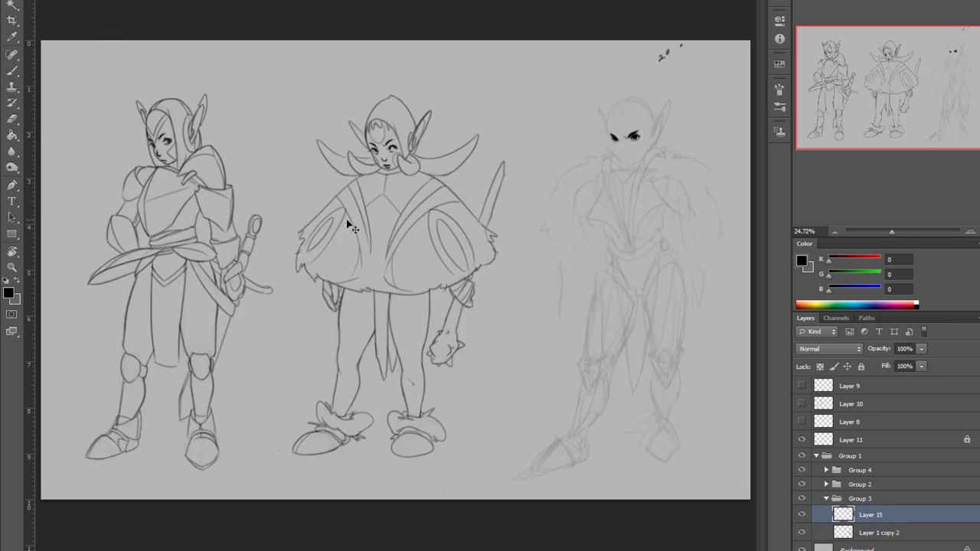
key("b")
key("h")
key("e")
key("v")
Transform the facial marks to fit the head and apply the change.
key("h")
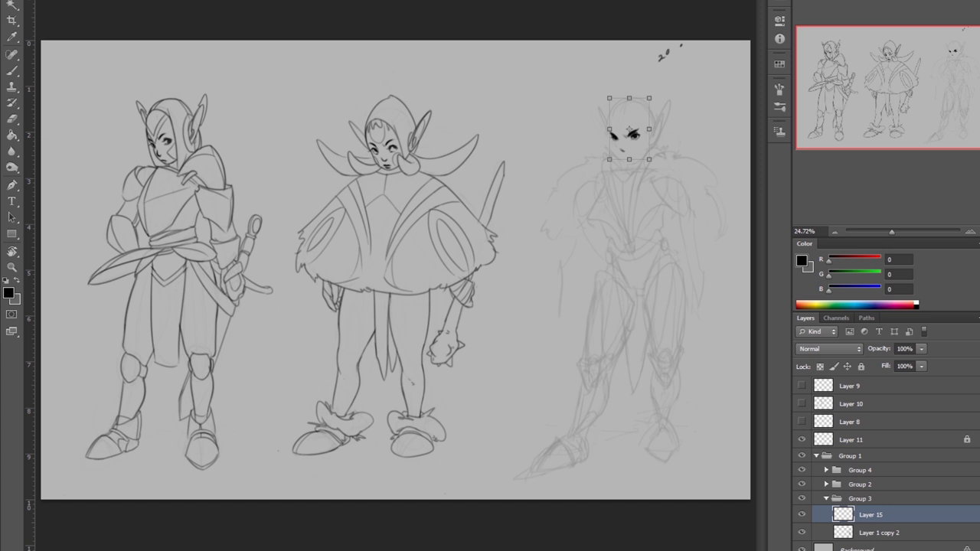
left_click_drag(666, 96, 659, 67)
key("Return")
key("alt+bracketleft")
key("alt+bracketright")
Recheck the mirrored canvas, then add a new layer for inking the body.
key("h")
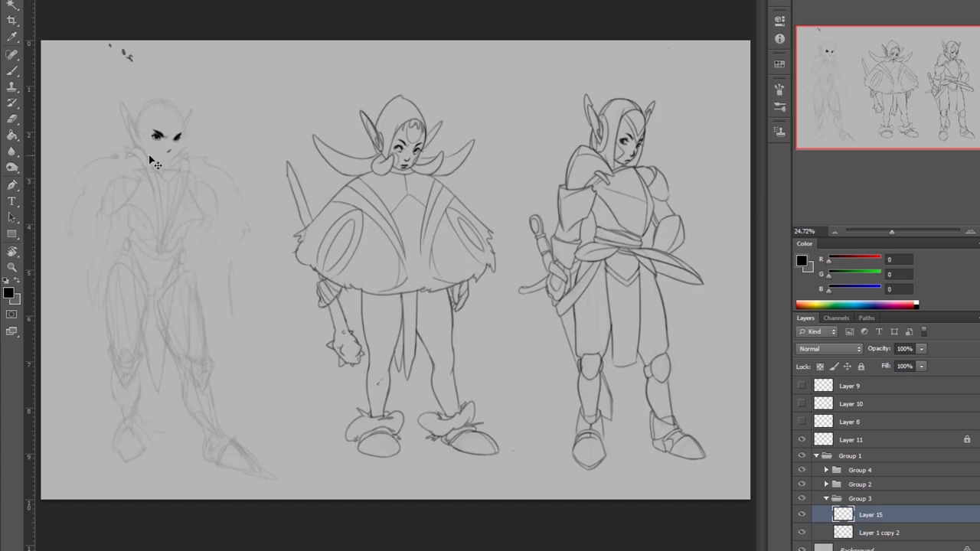
key("h")
key("b")
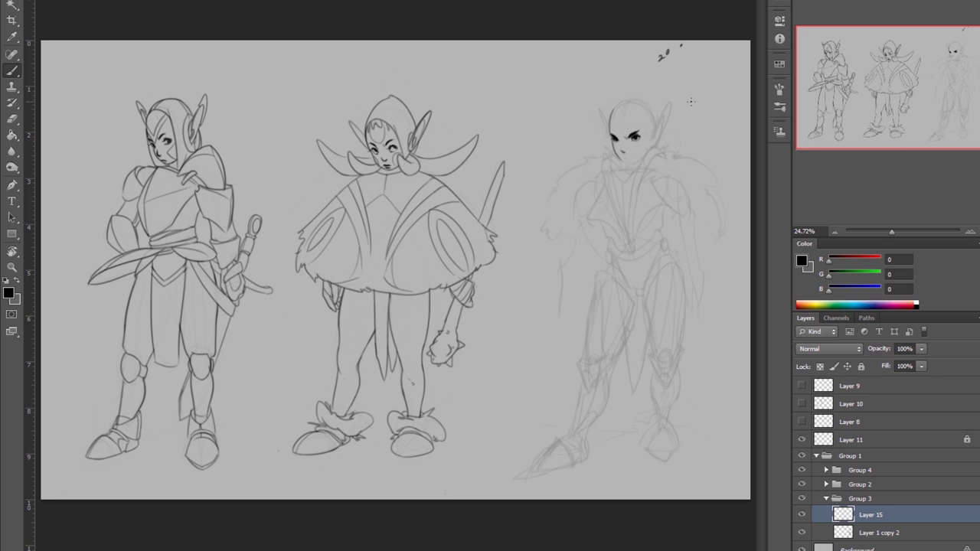
key("ctrl+shift+alt+n")
key("ctrl+comma")
Ink the third elf's torso lines and fur along both shoulders.
left_click_drag(660, 147, 627, 247)
left_click_drag(602, 153, 616, 226)
left_click_drag(650, 178, 675, 216)
mouse_move(600, 188)
left_mouse_down()
mouse_move(588, 205)
mouse_move(631, 243)
left_mouse_up()
key("h")
mouse_move(65, 207)
left_mouse_down()
mouse_move(137, 149)
mouse_move(67, 235)
left_mouse_up()
left_click_drag(197, 156, 247, 237)
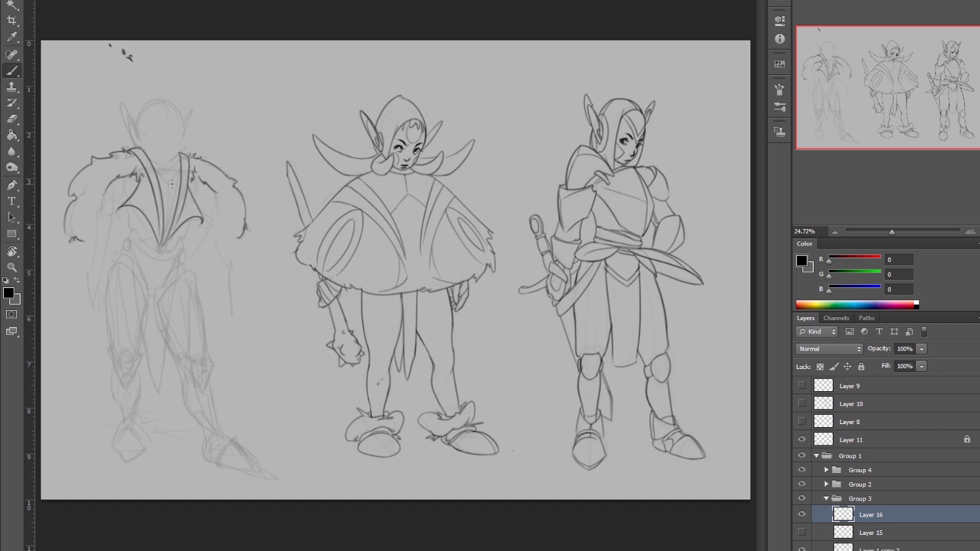
key("h")
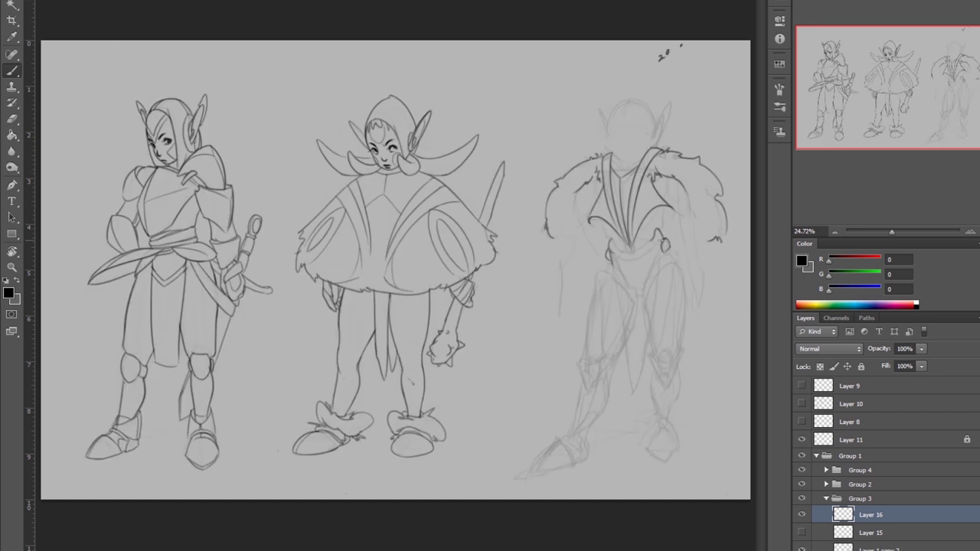
Ink the belt under the V-shaped collar and a stroke below it.
mouse_move(613, 249)
left_mouse_down()
mouse_move(653, 247)
mouse_move(670, 180)
left_mouse_up()
key("e")
key("b")
mouse_move(668, 256)
left_mouse_down()
mouse_move(646, 295)
mouse_move(680, 317)
left_mouse_up()
Ink the thighs, outer leg line, knee curves, lower legs and left knee guard.
mouse_move(637, 270)
left_mouse_down()
mouse_move(592, 307)
mouse_move(583, 353)
left_mouse_up()
left_click_drag(651, 354, 681, 361)
left_click_drag(669, 358, 675, 348)
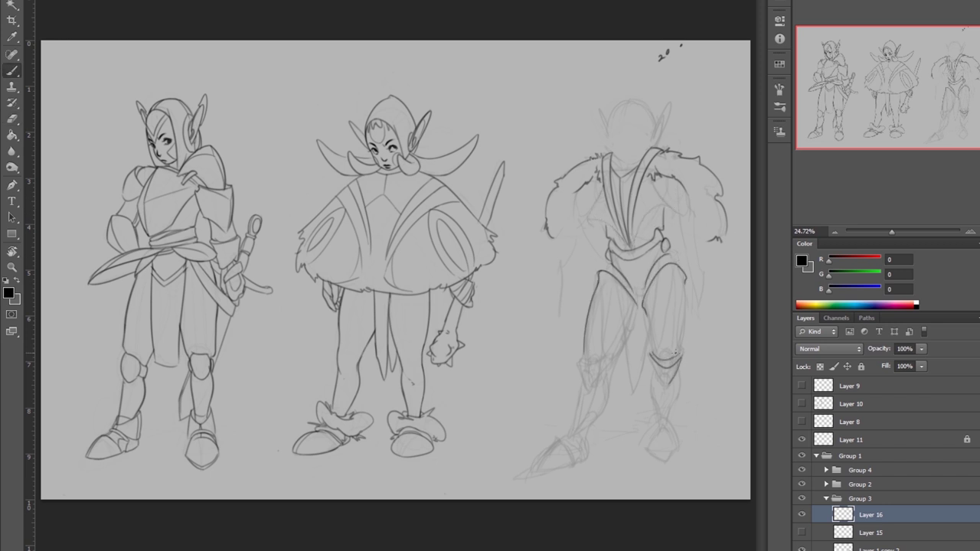
left_click_drag(667, 395, 678, 421)
left_click_drag(679, 367, 681, 394)
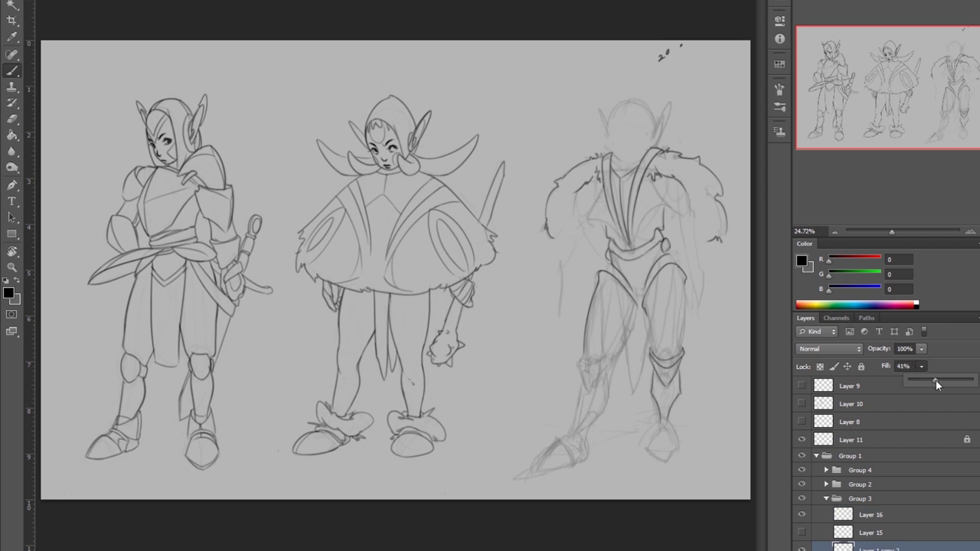
mouse_move(606, 355)
left_mouse_down()
mouse_move(590, 370)
mouse_move(614, 355)
left_mouse_up()
left_click_drag(646, 356, 653, 363)
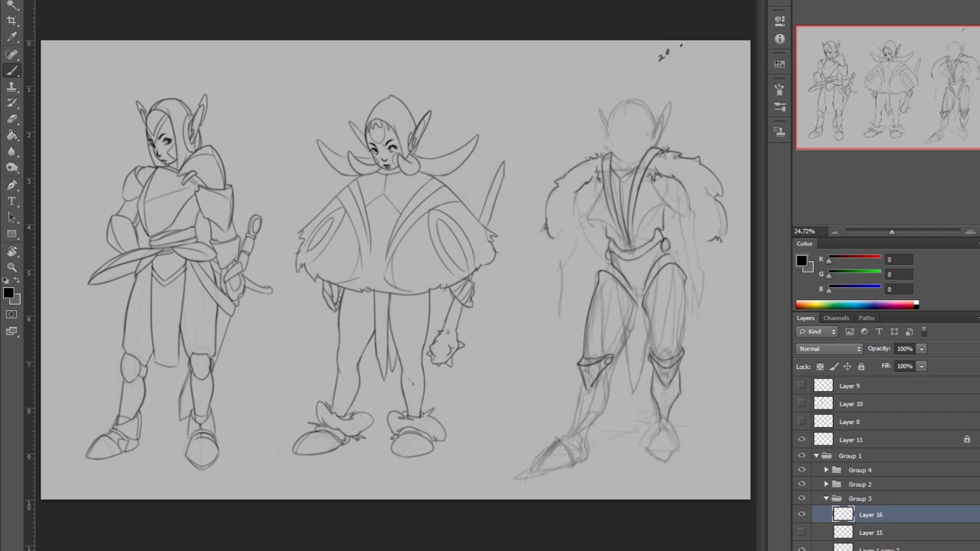
Darken the left knee guard and ink both shins, undoing the overly dark strokes.
key("e")
key("b")
left_click_drag(625, 344, 573, 434)
key("ctrl+z")
mouse_move(661, 375)
left_mouse_down()
mouse_move(672, 426)
mouse_move(662, 415)
left_mouse_up()
left_click_drag(600, 414, 576, 447)
key("e")
key("b")
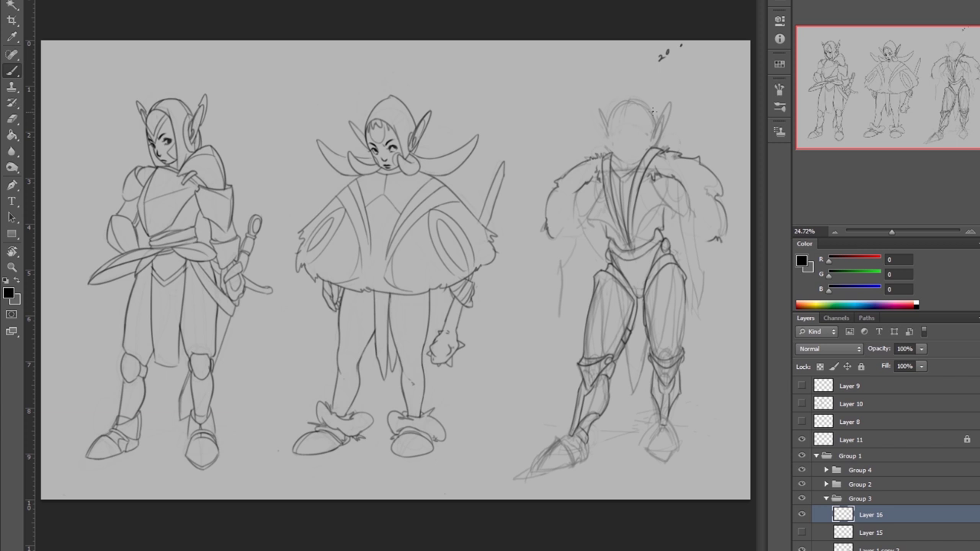
key("ctrl+alt+z")
Draw two shoulder-pad curves, then add faint strokes beside the figure on the Layer 1 copy 2 sketch.
left_click_drag(603, 185, 581, 214)
left_click_drag(650, 177, 687, 214)
key("alt+bracketleft")
left_click_drag(575, 248, 535, 421)
left_click_drag(542, 334, 538, 401)
left_click_drag(577, 269, 571, 275)
key("e")
key("b")
left_click_drag(552, 214, 576, 235)
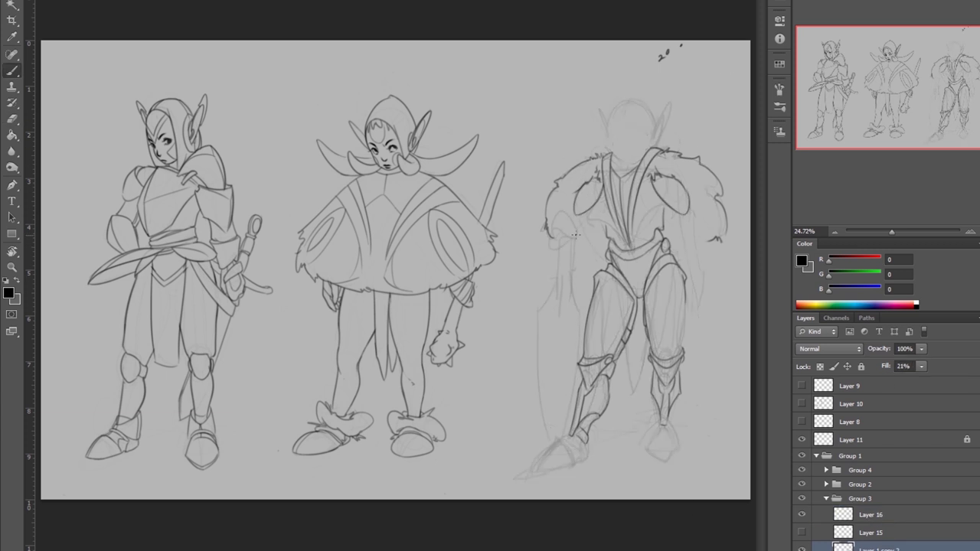
left_click(870, 515)
Flip the canvas back and forth to check the inked figure.
key("h")
key("e")
key("b")
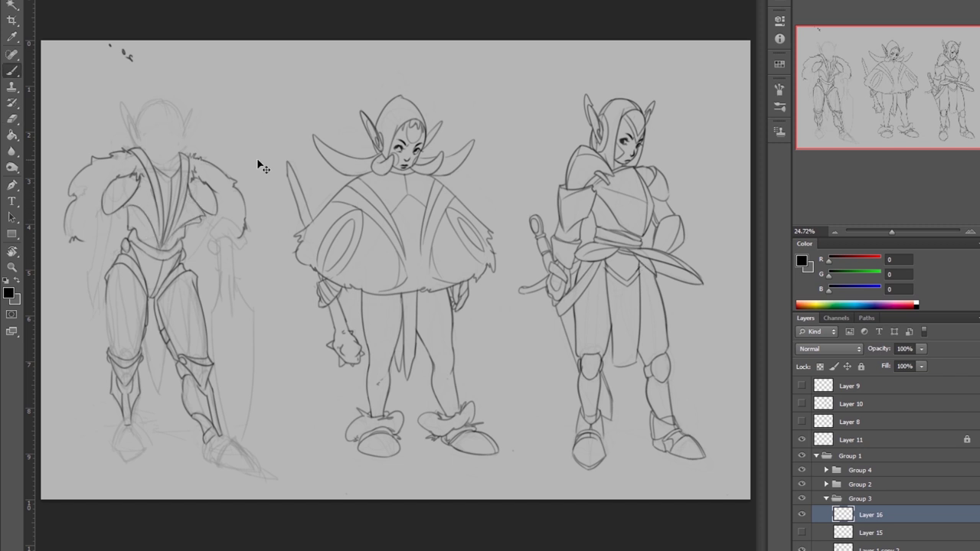
key("h")
key("e")
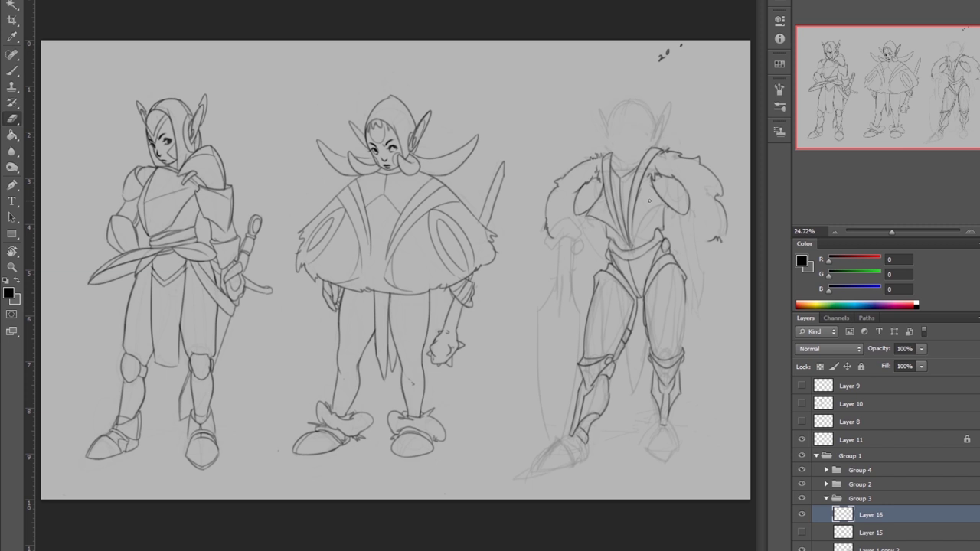
key("b")
key("h")
key("h")
Sketch the third elf's head outline and a horn stroke, then erase a stray mark.
key("h")
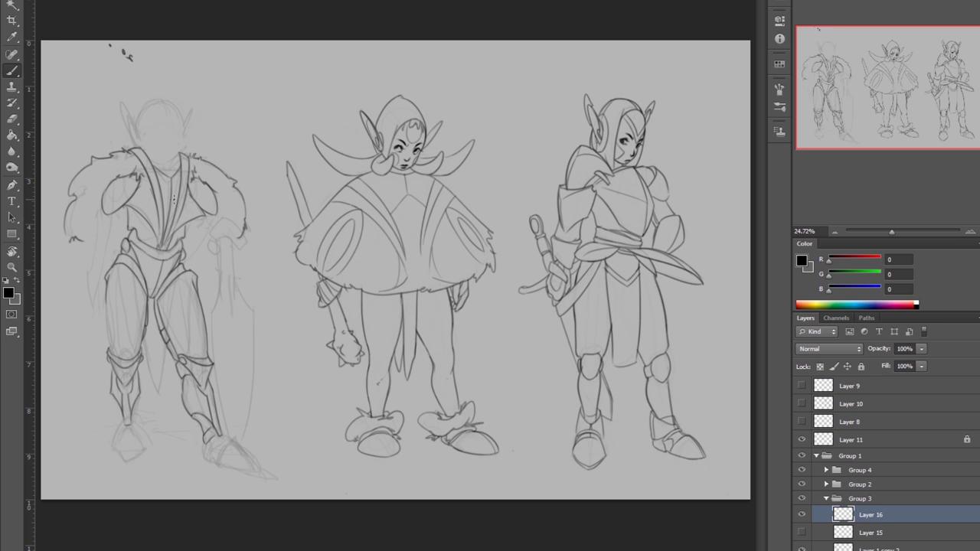
key("h")
key("h")
key("h")
left_click_drag(622, 100, 612, 157)
key("h")
left_click_drag(150, 158, 159, 170)
key("h")
left_click_drag(612, 156, 625, 179)
left_click_drag(654, 145, 672, 107)
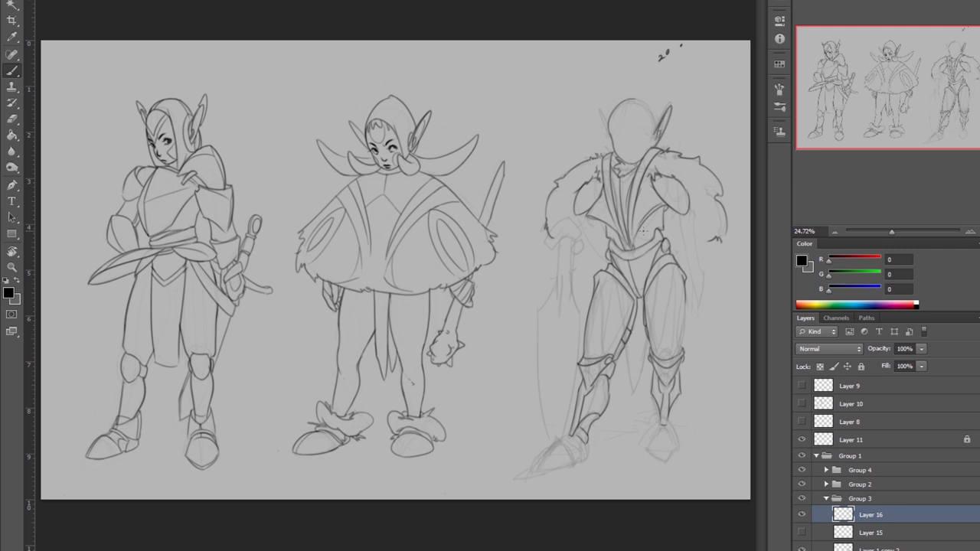
key("h")
Select the middle elf's Layer 13, zoom in on its face, then collapse Group 2.
key("h")
key("e")
left_click_drag(616, 114, 617, 161)
key("b")
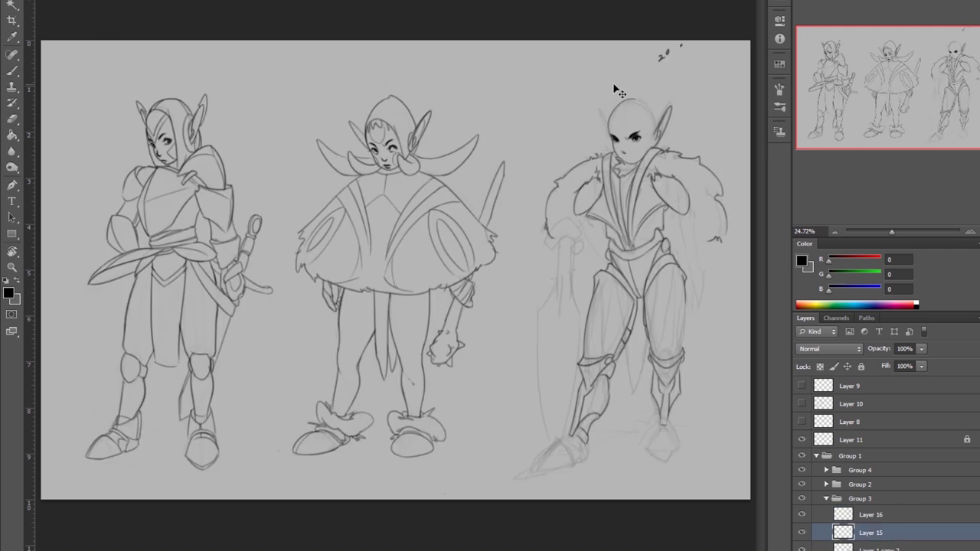
key("h")
left_click(399, 171, "ctrl")
key("z")
left_click_drag(398, 171, 490, 158)
key("b")
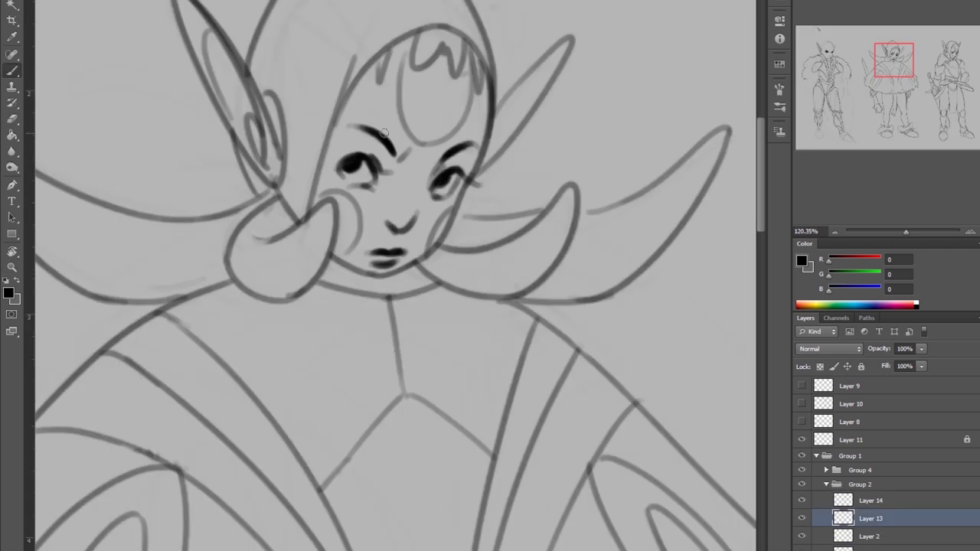
key("ctrl+0")
left_click(826, 484)
Select Layer 15 in Group 3 and mirror the canvas to check the fur-collared elf.
left_click(870, 532)
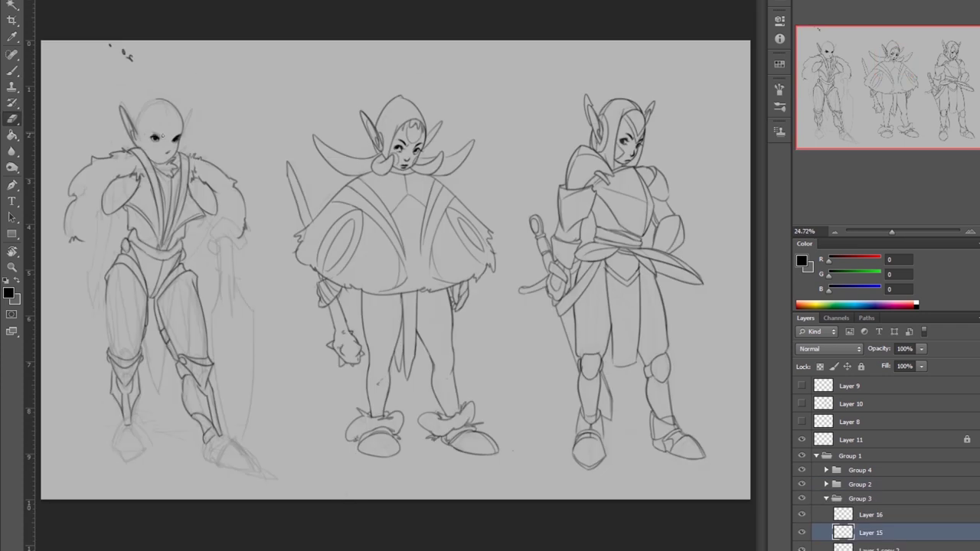
key("h")
key("e")
key("b")
key("h")
scroll(624, 156, "up", 5)
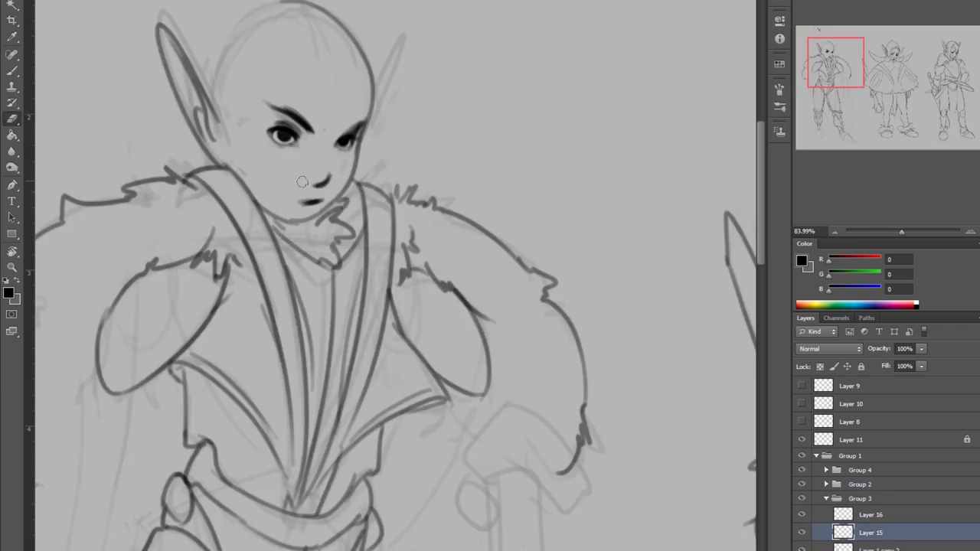
scroll(292, 207, "down", 5)
key("h")
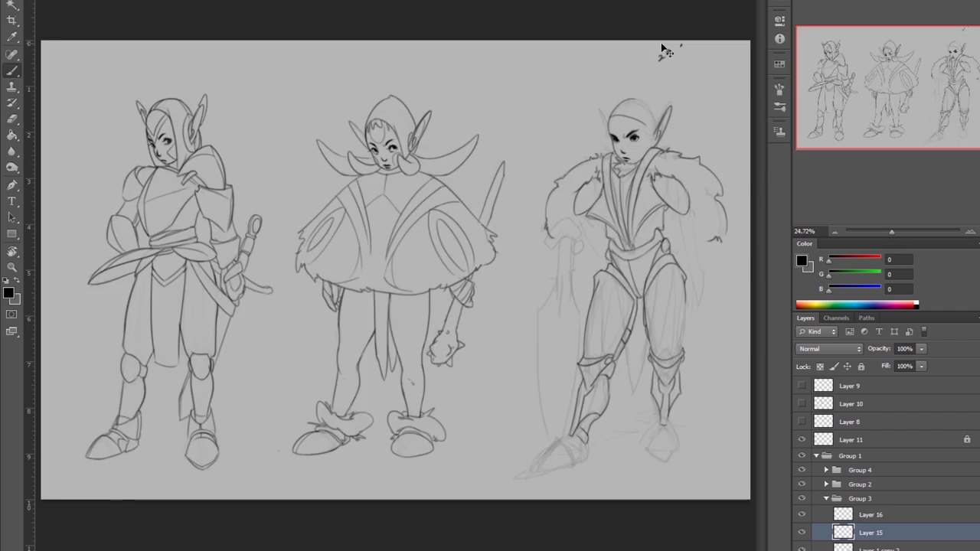
Sketch three antler strokes on the third elf's head, undo them, and erase a mark under its eyes.
left_click_drag(610, 118, 570, 54)
left_click_drag(591, 98, 578, 69)
left_click_drag(637, 113, 626, 42)
key("ctrl+alt+z")
key("ctrl+alt+z")
key("ctrl+alt+z")
key("e")
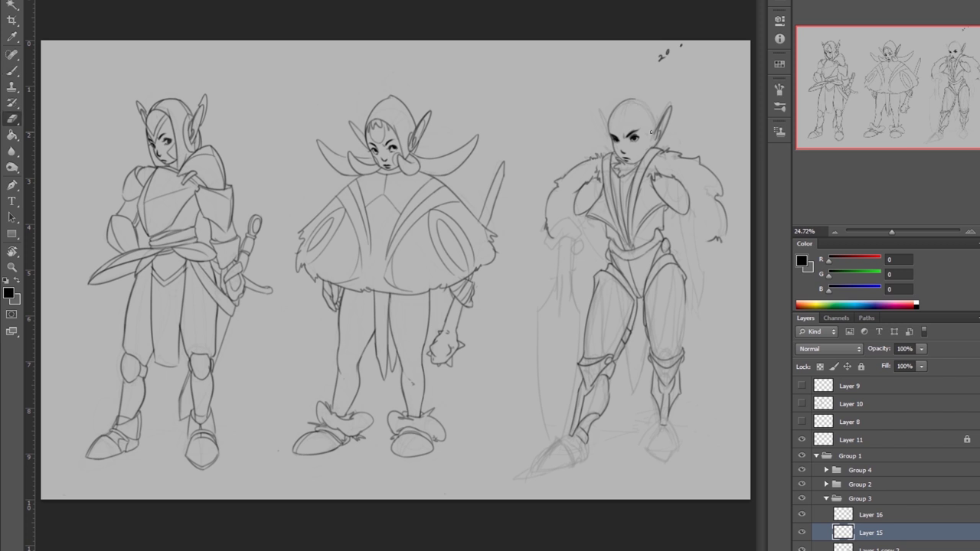
key("e")
left_click(624, 153)
Add an empty layer above Layer 16, fit the page, and mirror-check the drawing.
key("ctrl+alt+shift+n")
key("b")
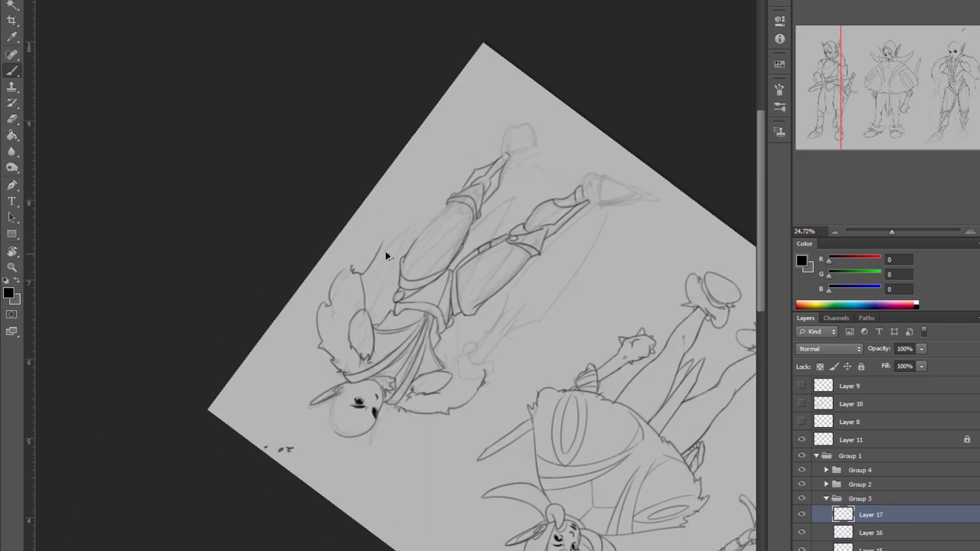
key("ctrl+0")
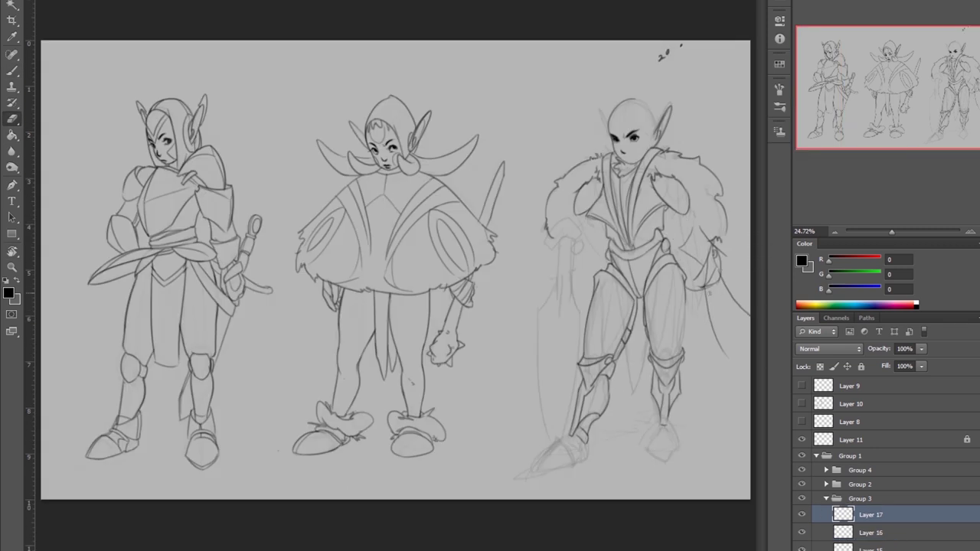
key("e")
key("ctrl+shift+h")
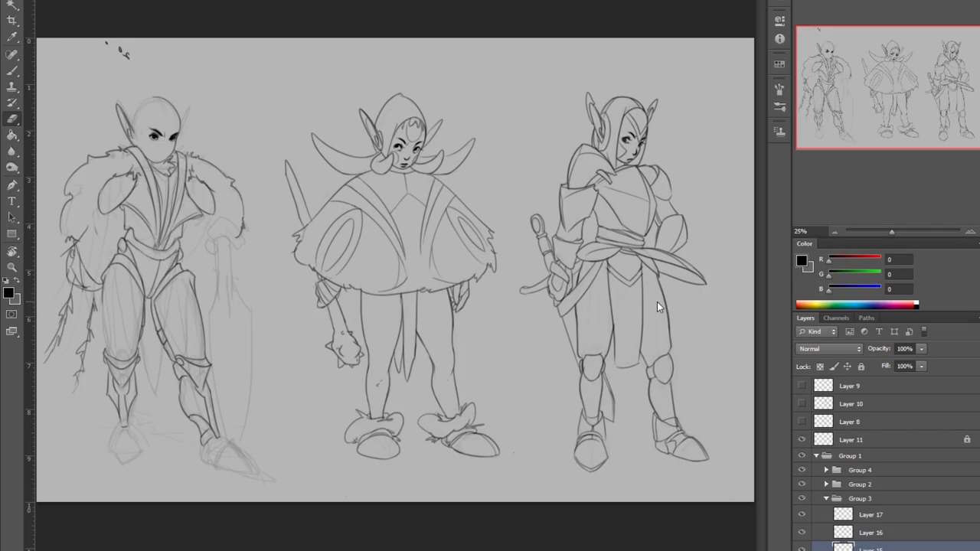
key("ctrl+shift+h")
key("b")
Add four pencil lines to the third elf's legs.
left_click_drag(681, 274, 680, 354)
left_click_drag(600, 307, 595, 351)
left_click_drag(658, 287, 648, 331)
left_click_drag(626, 286, 615, 343)
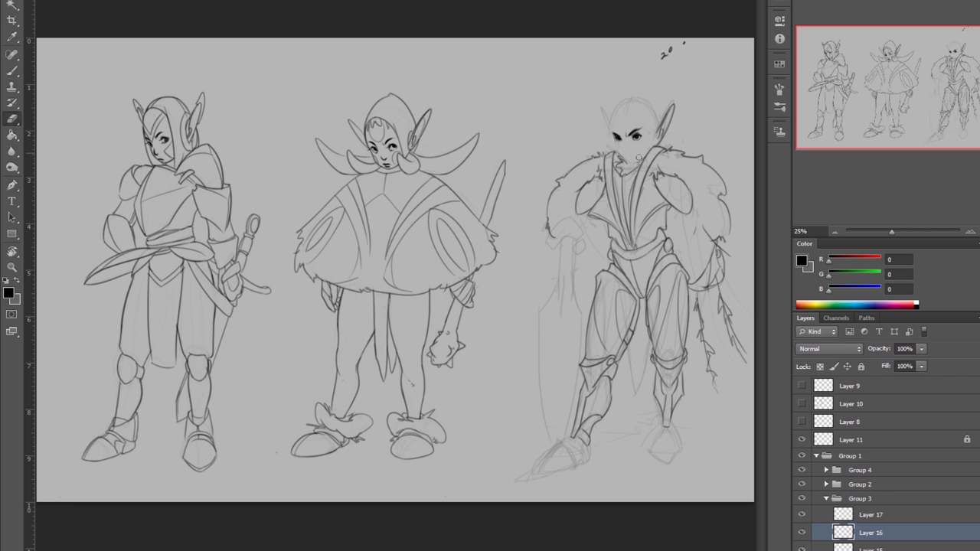
On Layer 16, refine the third elf's face lines and head outline.
left_click(849, 516)
left_click(851, 529)
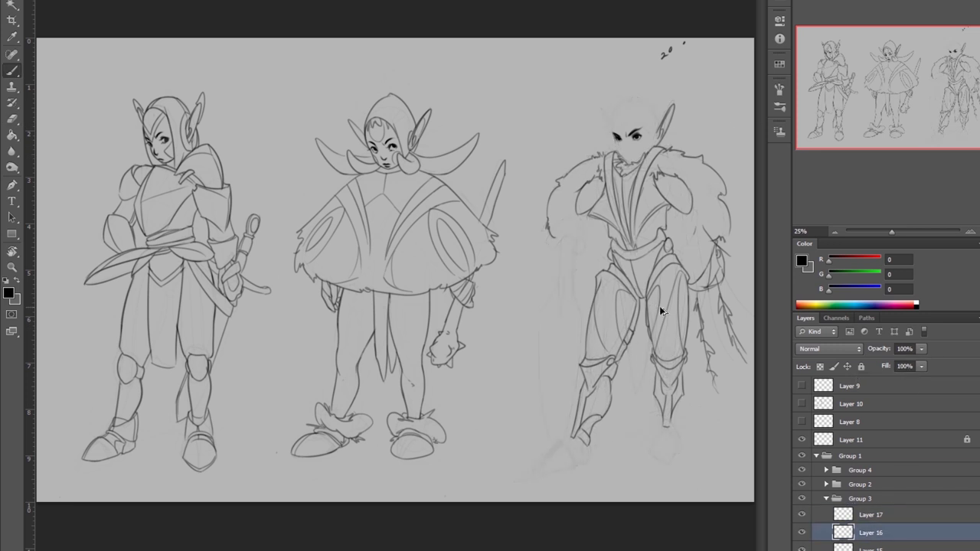
left_click_drag(644, 144, 635, 162)
left_click_drag(644, 108, 636, 155)
left_click_drag(614, 117, 615, 133)
left_click_drag(617, 148, 626, 160)
mouse_move(613, 123)
left_mouse_down()
mouse_move(654, 80)
mouse_move(621, 110)
mouse_move(643, 153)
left_mouse_up()
Zoom in and out repeatedly to inspect the third elf's face.
key("ctrl+plus")
key("ctrl+0")
key("ctrl+plus")
key("ctrl+0")
key("ctrl+plus")
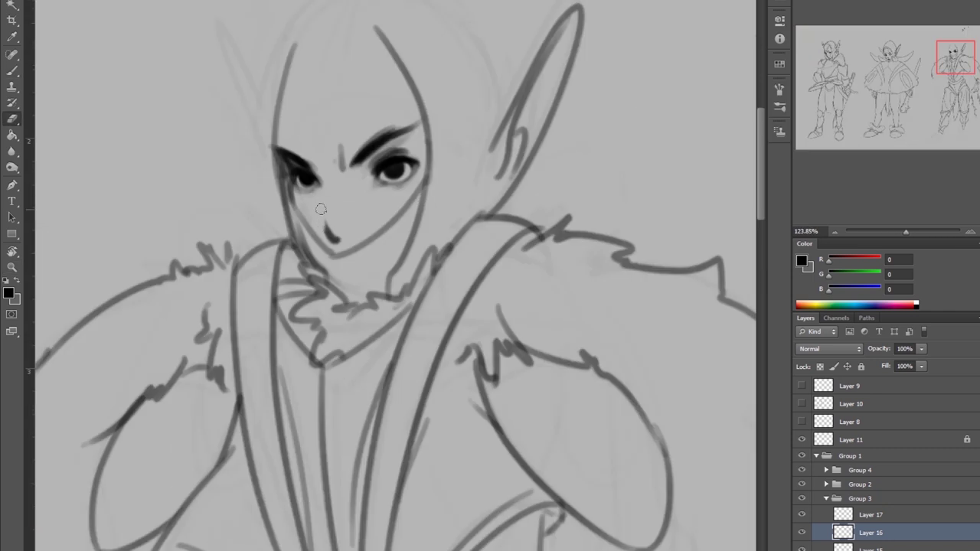
key("ctrl+0")
Add more strokes to the third elf's head and mirror-check the proportions.
key("e")
key("b")
mouse_move(647, 103)
left_mouse_down()
mouse_move(652, 131)
mouse_move(647, 100)
mouse_move(611, 142)
left_mouse_up()
left_click_drag(621, 141, 629, 150)
key("ctrl+shift+h")
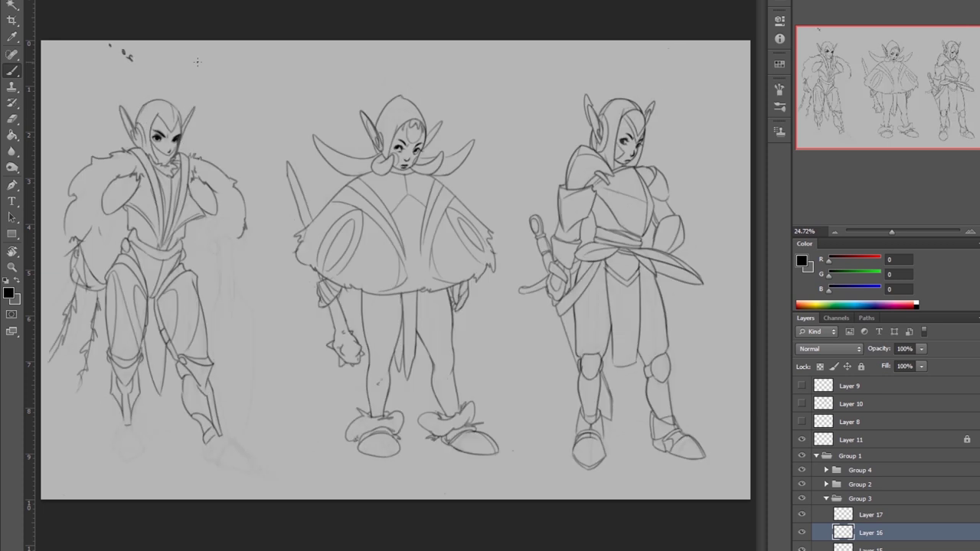
key("ctrl+shift+h")
key("ctrl+plus")
key("ctrl+plus")
key("ctrl+plus")
key("ctrl+0")
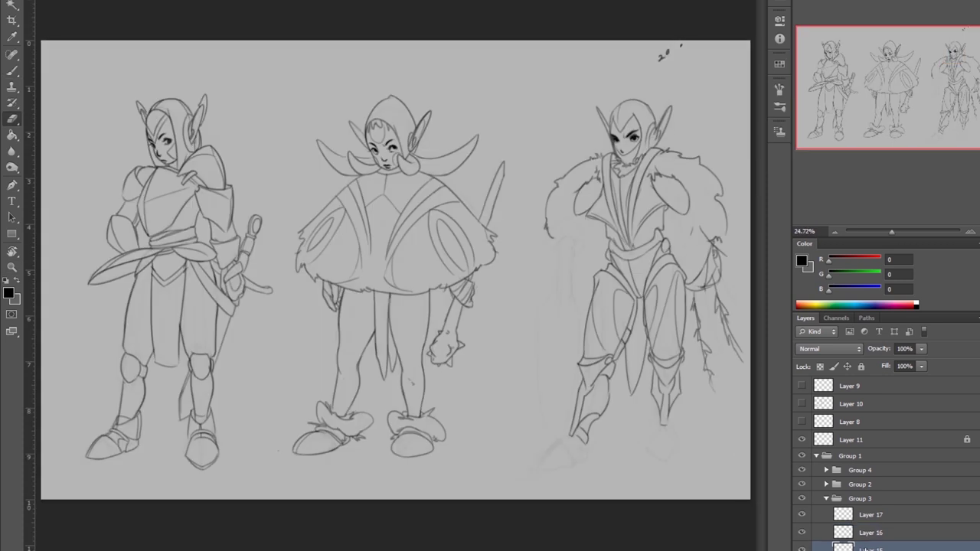
Move Layer 15 to the top of Group 3 and switch to Layer 17.
left_click_drag(841, 548, 842, 512)
key("r")
left_click_drag(395, 269, 329, 252)
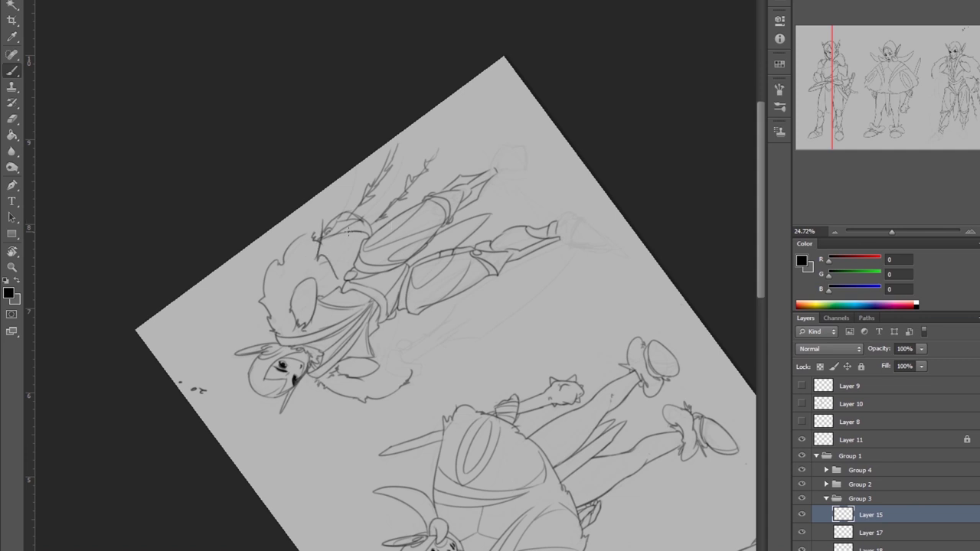
key("Escape")
key("alt+bracketleft")
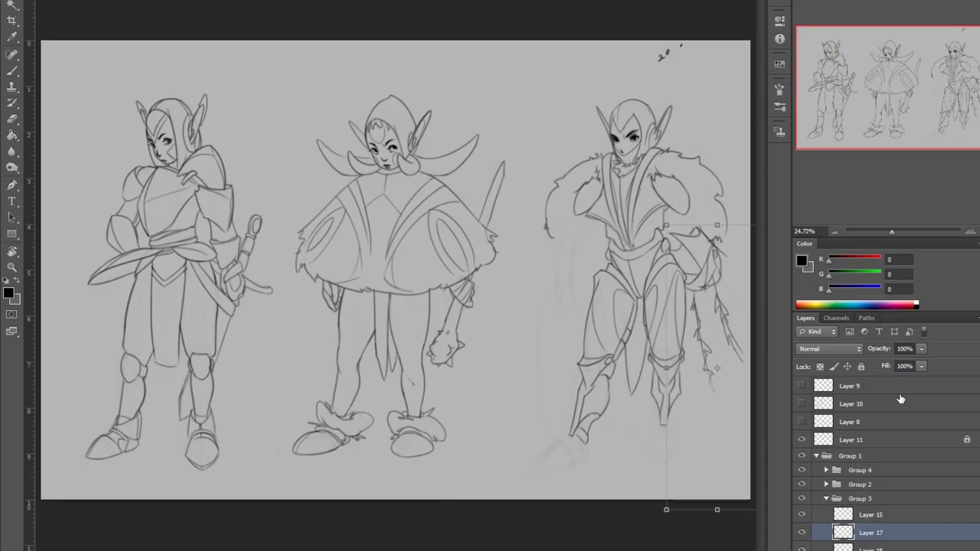
mouse_move(690, 252)
left_mouse_down()
mouse_move(334, 242)
mouse_move(346, 229)
left_mouse_up()
key("Escape")
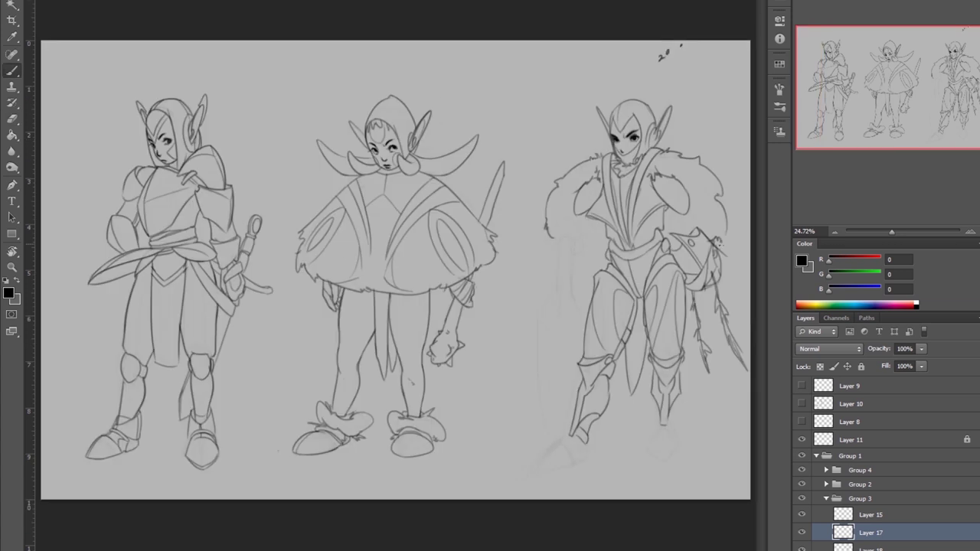
Sketch the fur elf's side, its left hand, and a long sword reaching the ground.
left_click_drag(668, 213, 715, 252)
left_click_drag(687, 197, 724, 299)
mouse_move(572, 221)
left_mouse_down()
mouse_move(560, 241)
mouse_move(570, 249)
left_mouse_up()
mouse_move(576, 241)
left_mouse_down()
mouse_move(580, 252)
mouse_move(554, 252)
left_mouse_up()
left_click_drag(578, 241, 582, 254)
left_click_drag(573, 241, 553, 305)
left_click_drag(576, 240, 545, 423)
left_click_drag(584, 300, 569, 420)
left_click_drag(544, 301, 548, 395)
left_click_drag(548, 402, 561, 462)
Add small marks atop the right elf's head on Layer 18, then create Layer 19 for redrawing.
key("h")
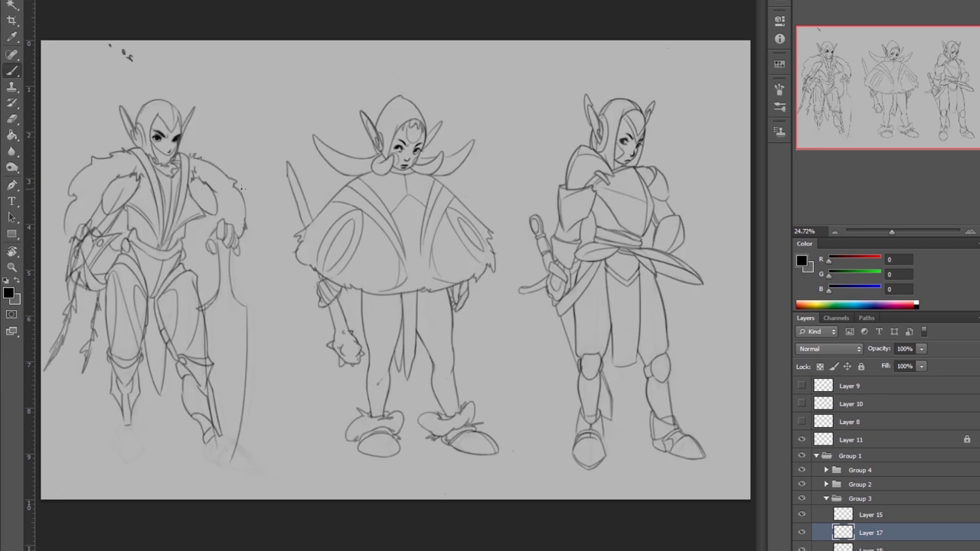
key("h")
key("alt+bracketleft")
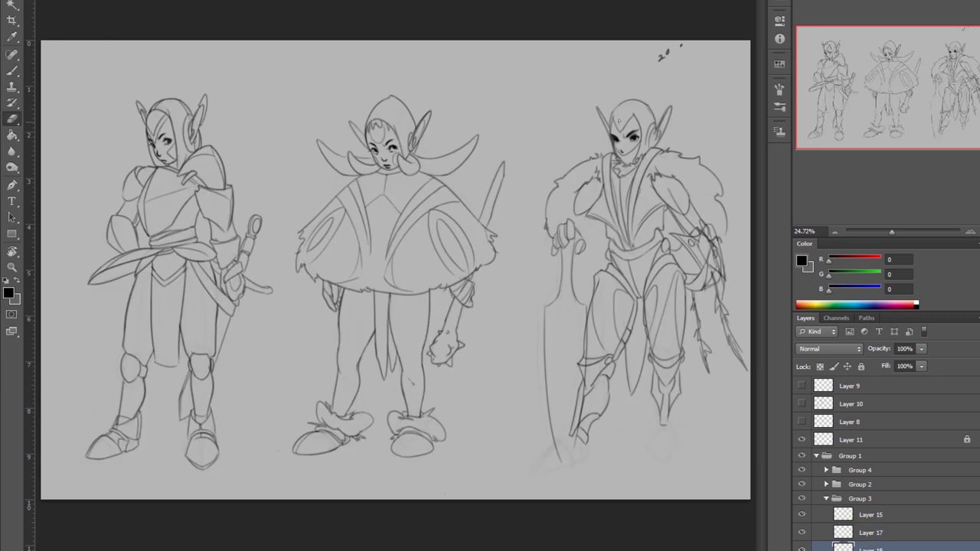
left_click_drag(631, 110, 625, 106)
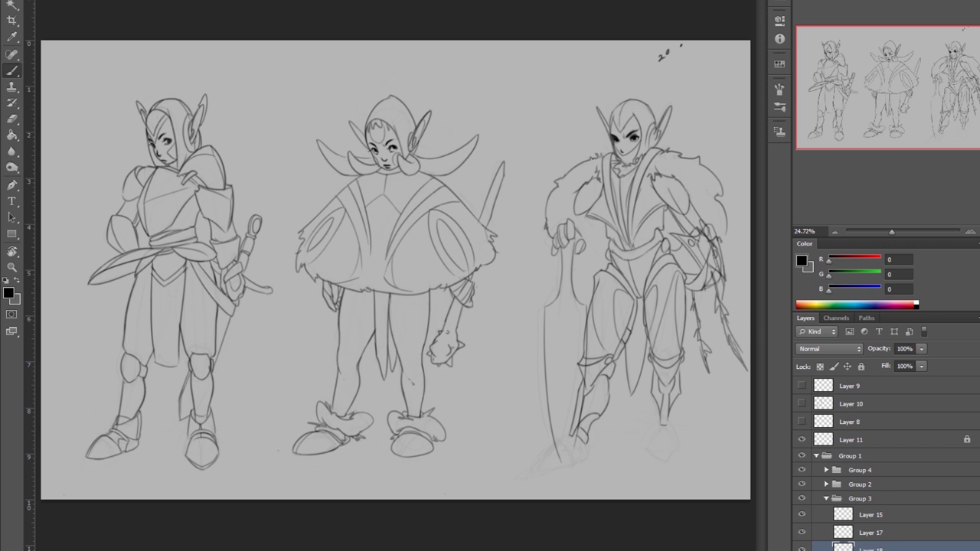
key("alt+bracketright")
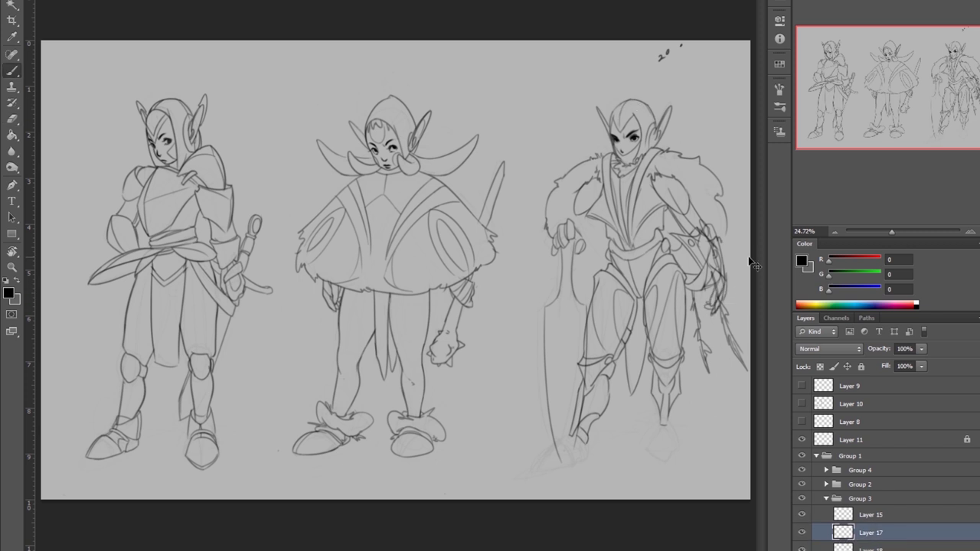
key("h")
key("ctrl+z")
key("h")
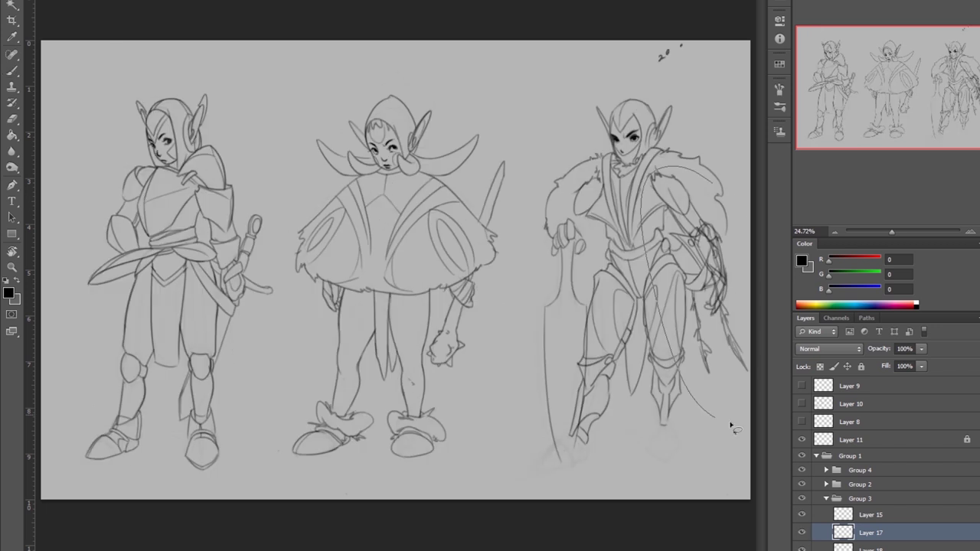
key("ctrl+shift+alt+n")
key("b")
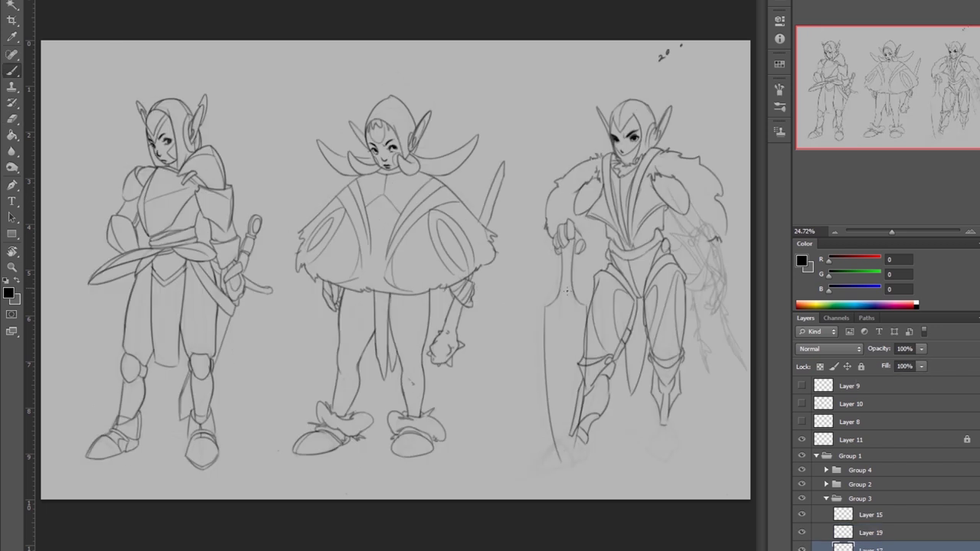
key("h")
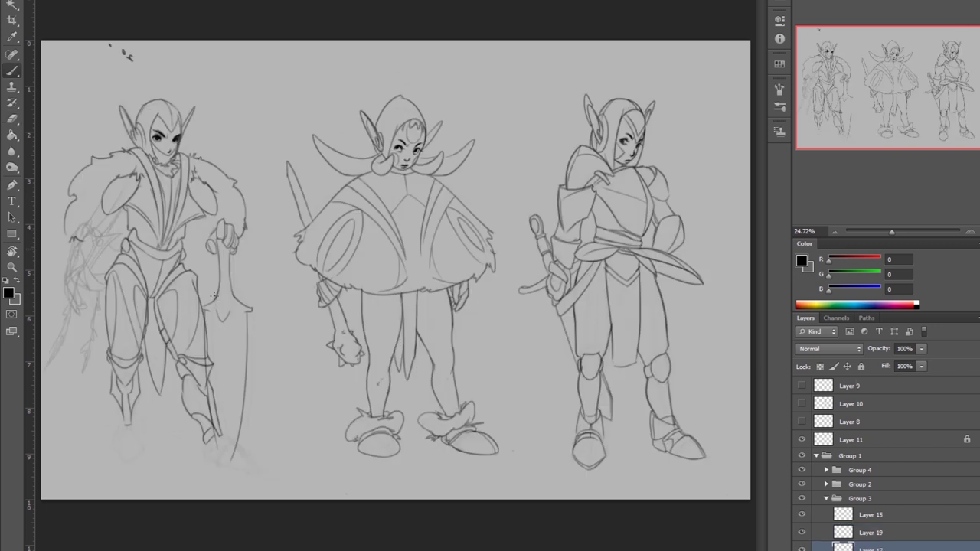
Lighten a leg line and draw the sword's hilt and crossguard.
key("e")
left_click_drag(212, 379, 208, 444)
key("b")
left_click_drag(220, 327, 239, 307)
key("h")
left_click_drag(566, 257, 578, 244)
key("e")
key("b")
left_click_drag(552, 311, 574, 308)
key("e")
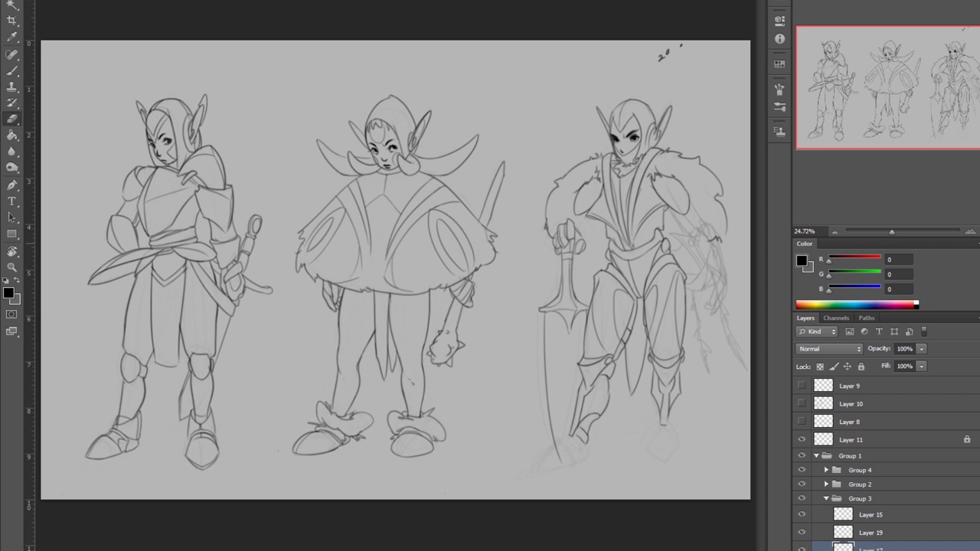
key("b")
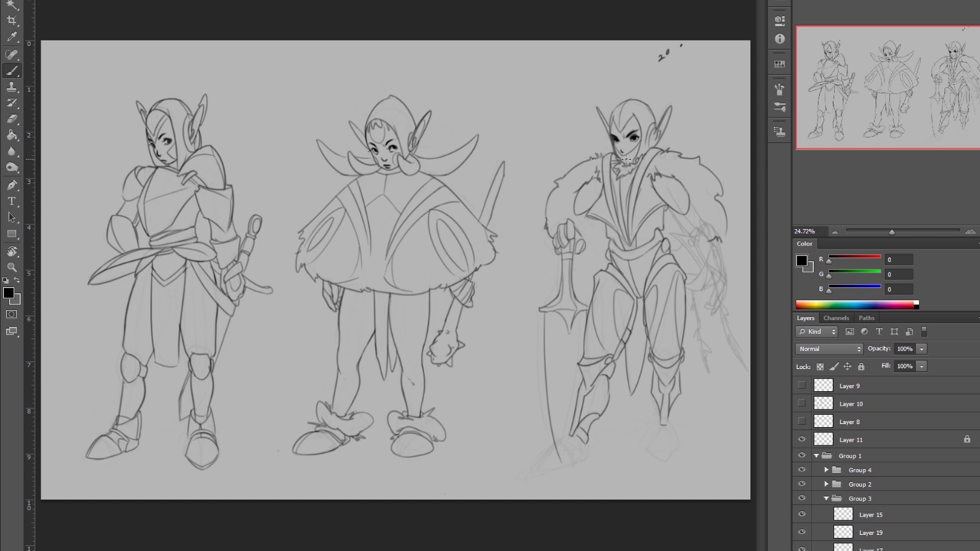
Clean up a stroke along the sword edge and return to Layer 17.
key("e")
key("b")
key("e")
key("b")
left_click_drag(545, 313, 545, 370)
key("e")
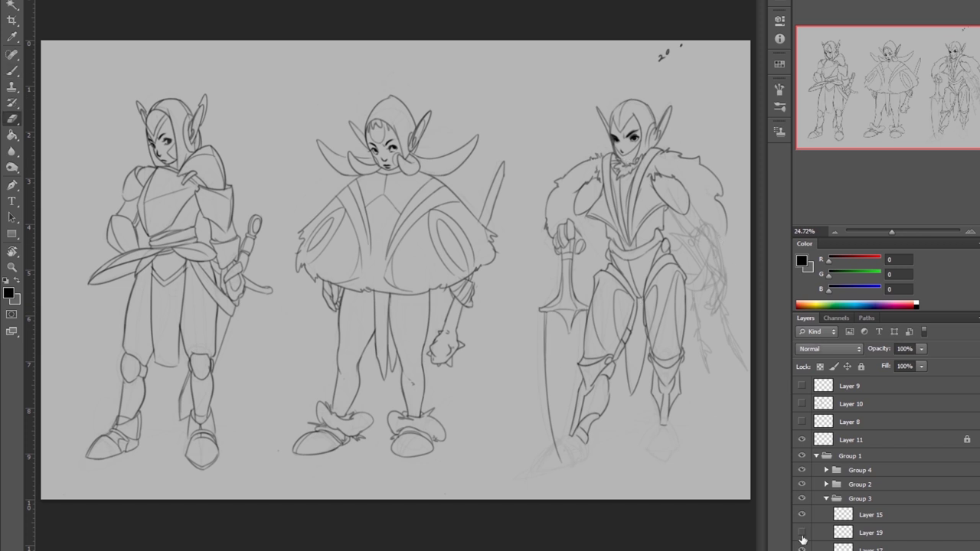
left_click(575, 314, "ctrl")
key("b")
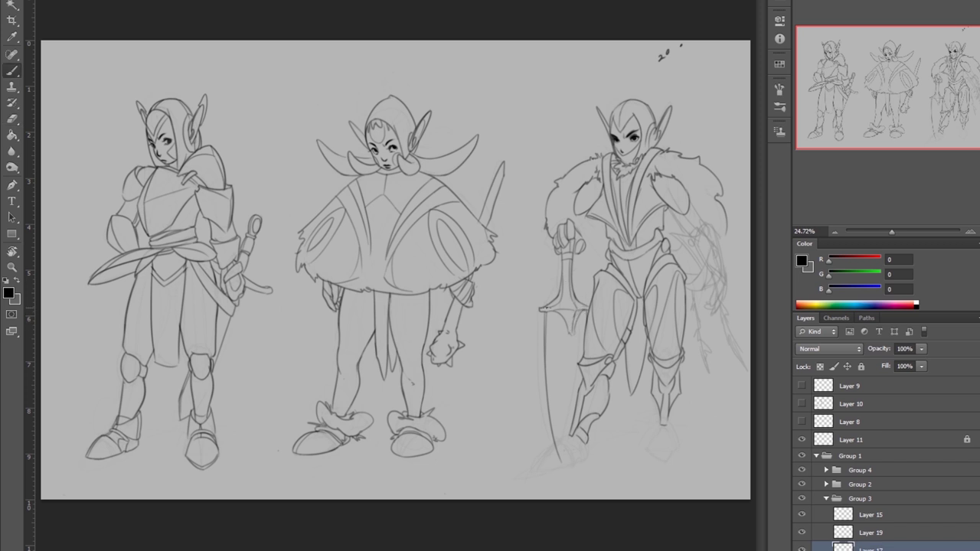
Mirror-check the drawing, then hide Layer 19.
key("h")
key("e")
key("b")
key("h")
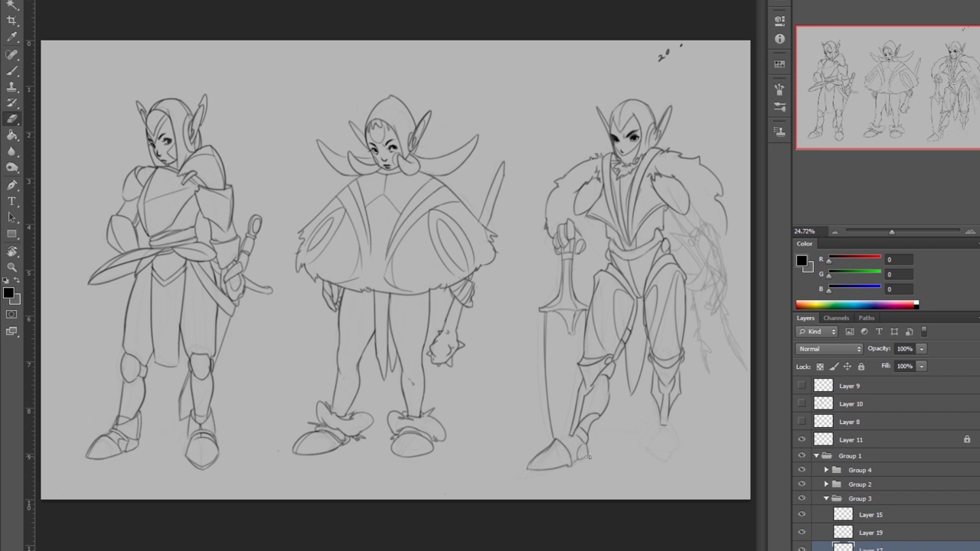
key("e")
key("b")
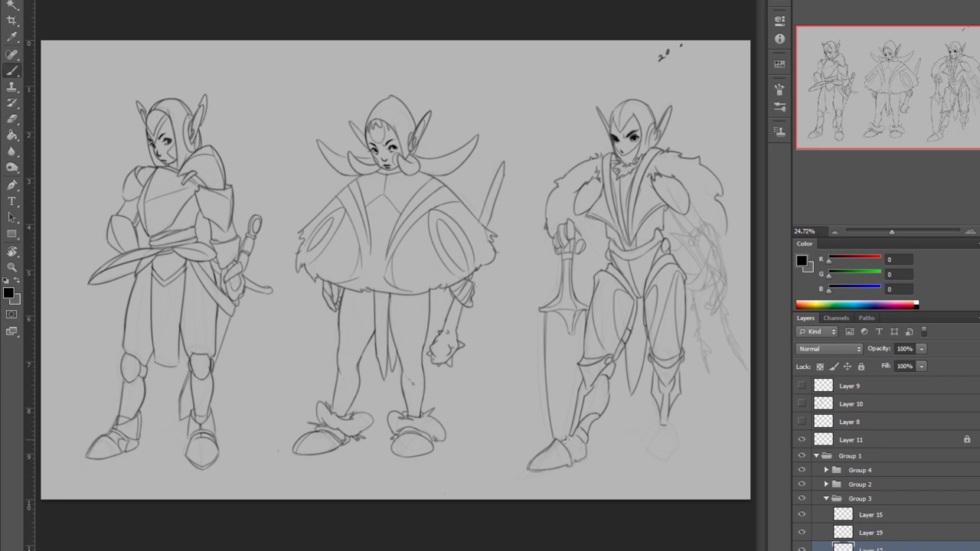
key("h")
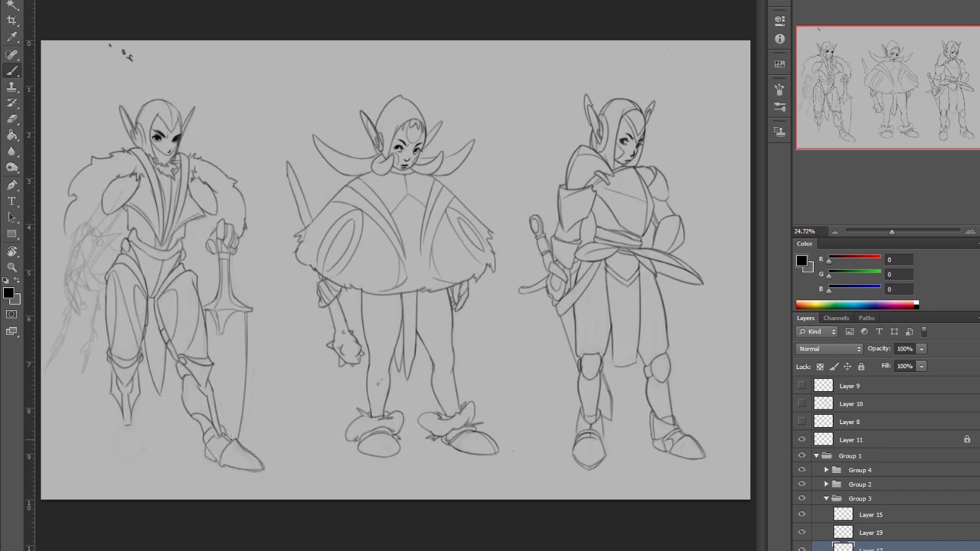
left_click(801, 532)
Ink the right elf's lower leg and foot with the Brush.
key("e")
key("b")
key("h")
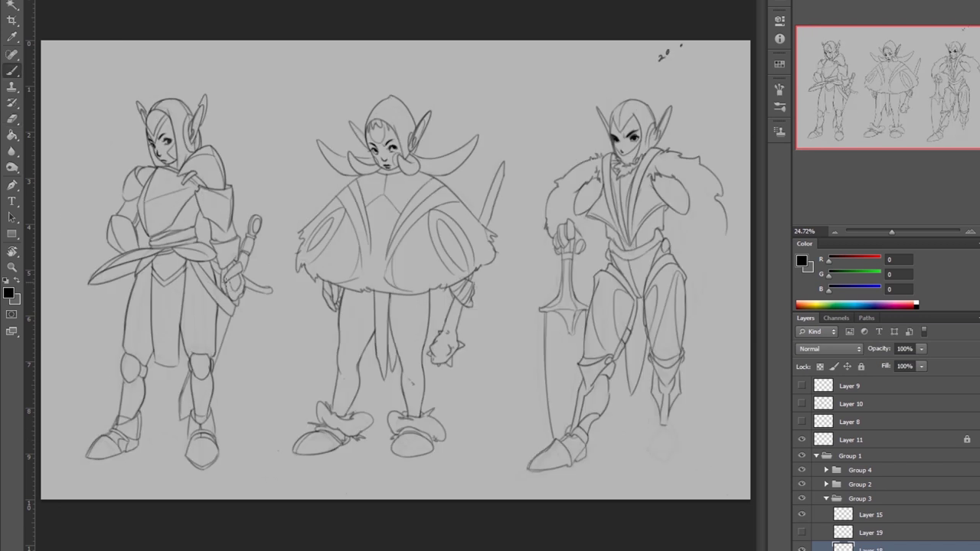
key("e")
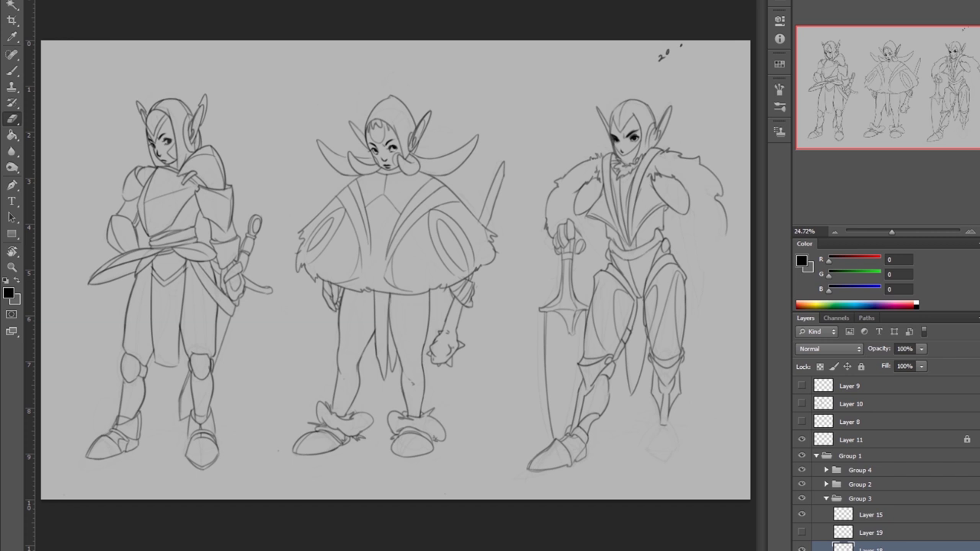
key("z")
left_click_drag(555, 184, 650, 271)
key("b")
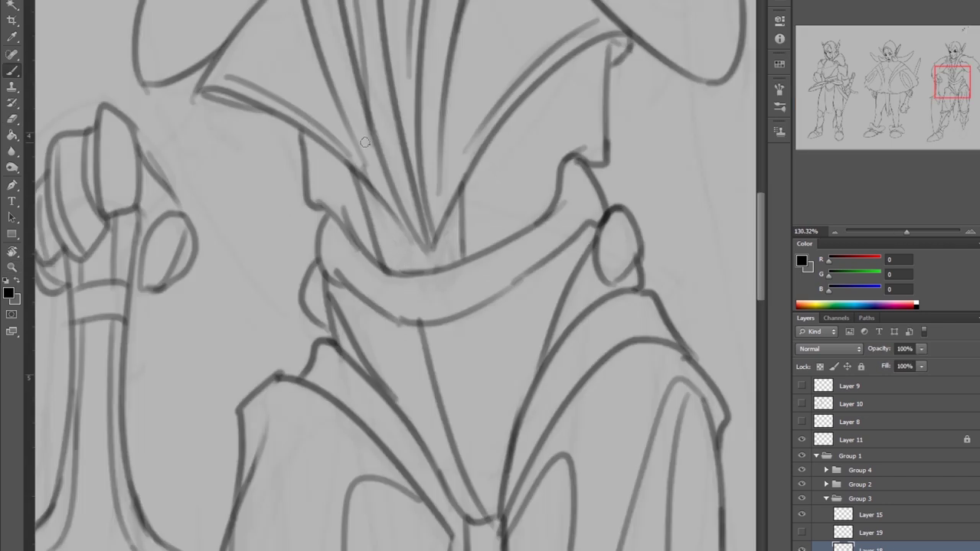
key("ctrl+0")
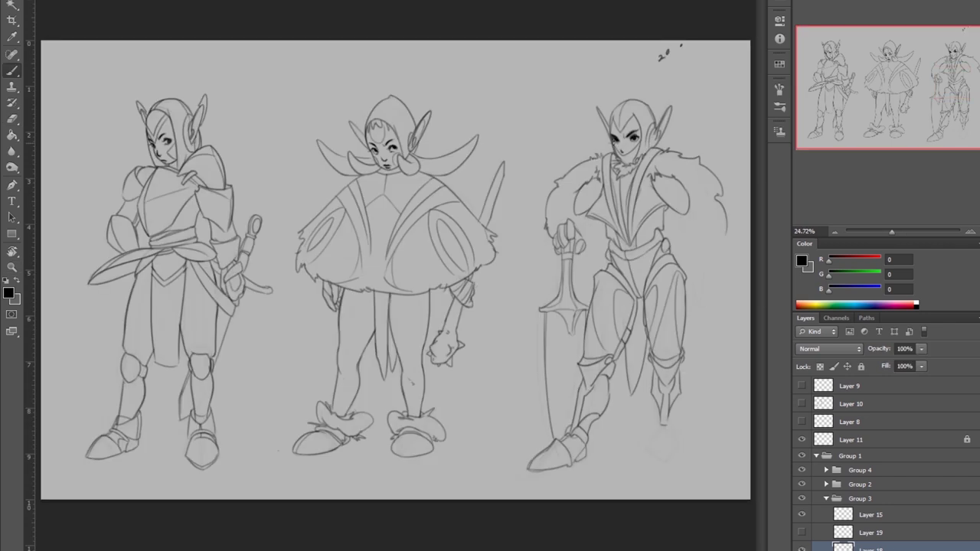
mouse_move(662, 426)
left_mouse_down()
mouse_move(675, 454)
mouse_move(653, 465)
mouse_move(675, 466)
left_mouse_up()
Erase the stray marks near the right elf's shin.
key("e")
key("b")
right_click(684, 155)
left_click(761, 173)
key("e")
key("b")
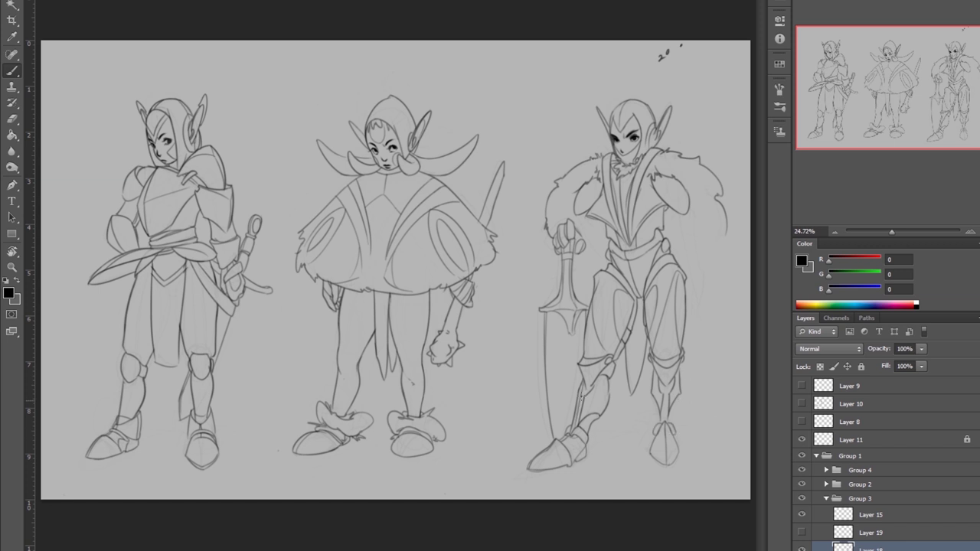
key("e")
left_click_drag(597, 389, 580, 419)
key("b")
key("e")
key("b")
Add clean strokes along the right elf's leg and refine the hand on the sword hilt.
left_click_drag(572, 335, 571, 414)
mouse_move(573, 217)
left_mouse_down()
mouse_move(587, 240)
mouse_move(596, 235)
left_mouse_up()
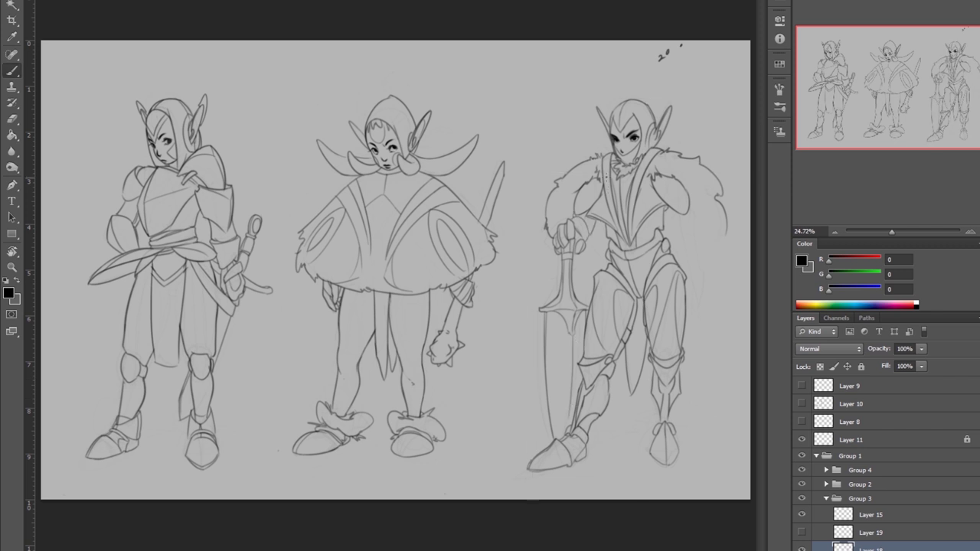
key("e")
key("b")
Check the middle elf's face on Layer 14, then return to Layer 18 in Group 3.
left_click(826, 498)
left_click(825, 484)
left_click(870, 500)
scroll(584, 339, "up", 5)
left_click_drag(584, 339, 451, 132)
key("ctrl+0")
left_click(825, 484)
left_click(826, 498)
left_click(870, 547)
key("ctrl+q")
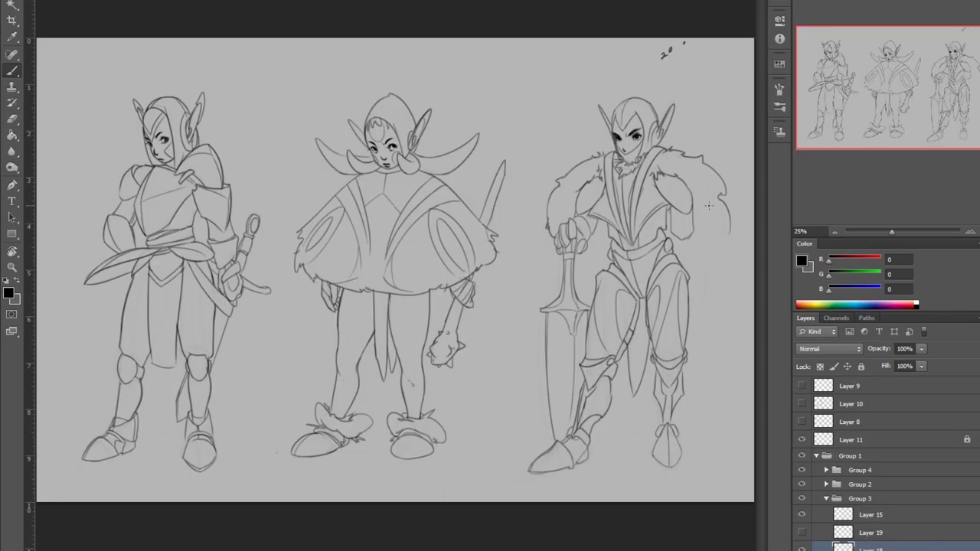
Sketch loose cape lines beside the right elf and add a new layer.
left_click_drag(688, 236, 712, 307)
key("ctrl+shift+alt+n")
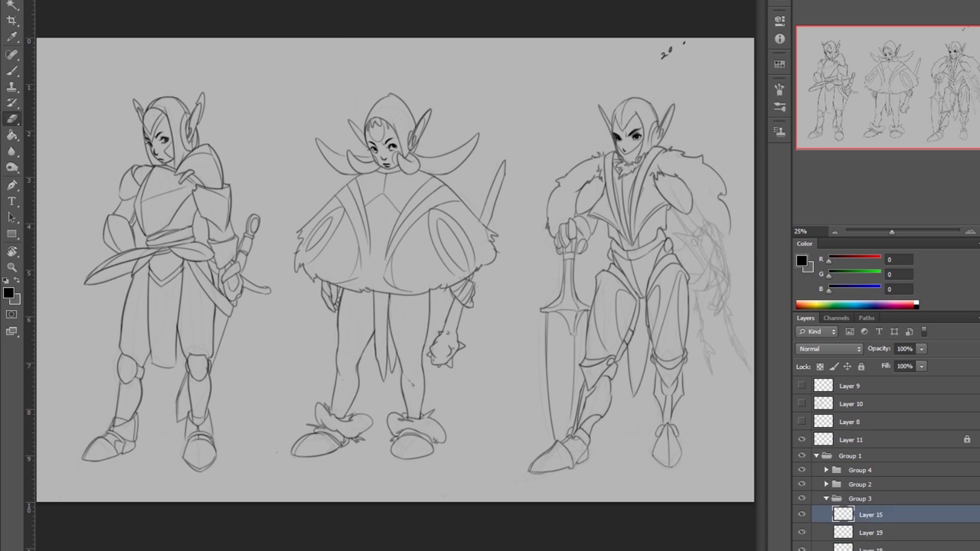
key("ctrl+shift+h")
key("alt+bracketleft")
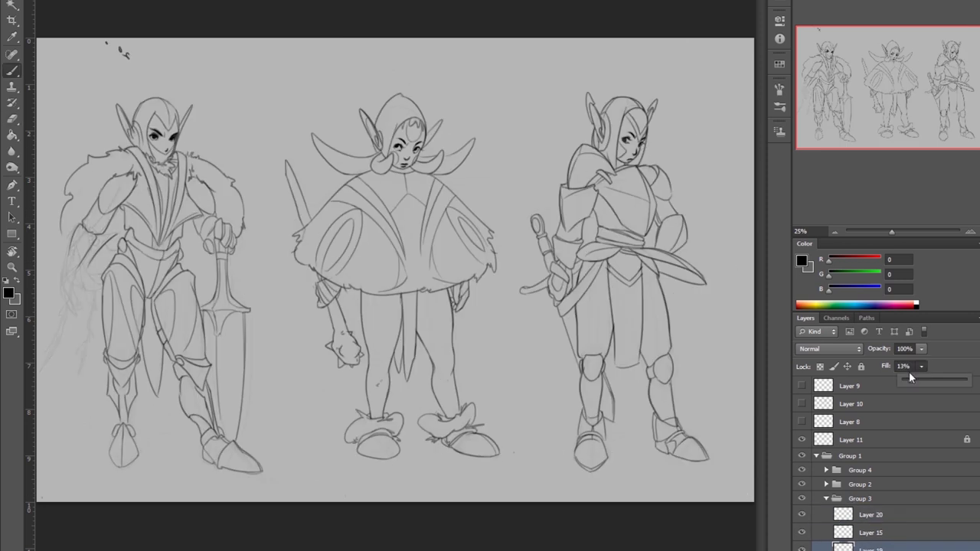
key("ctrl+plus")
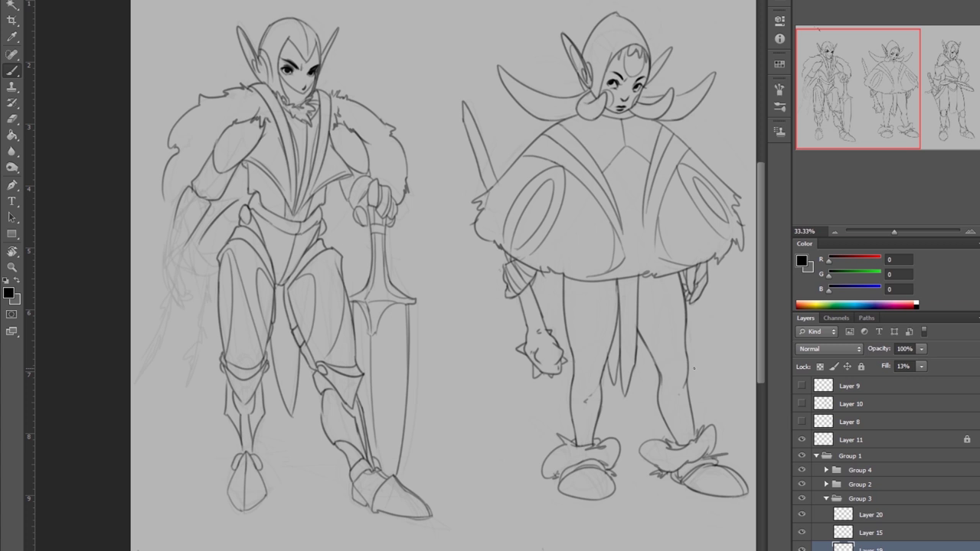
Flip the canvas back to normal and review the right elf's body.
key("h")
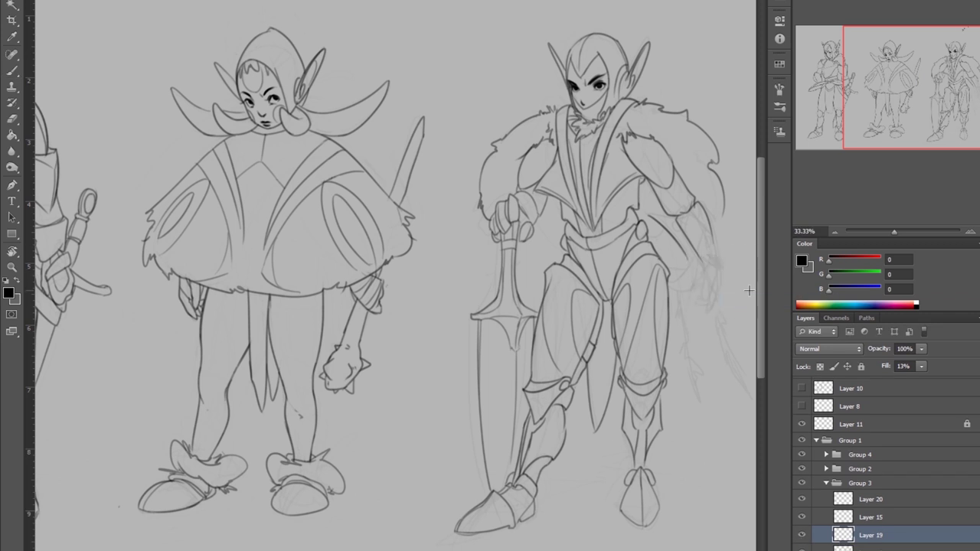
scroll(748, 290, "down", 3)
scroll(607, 255, "up", 5)
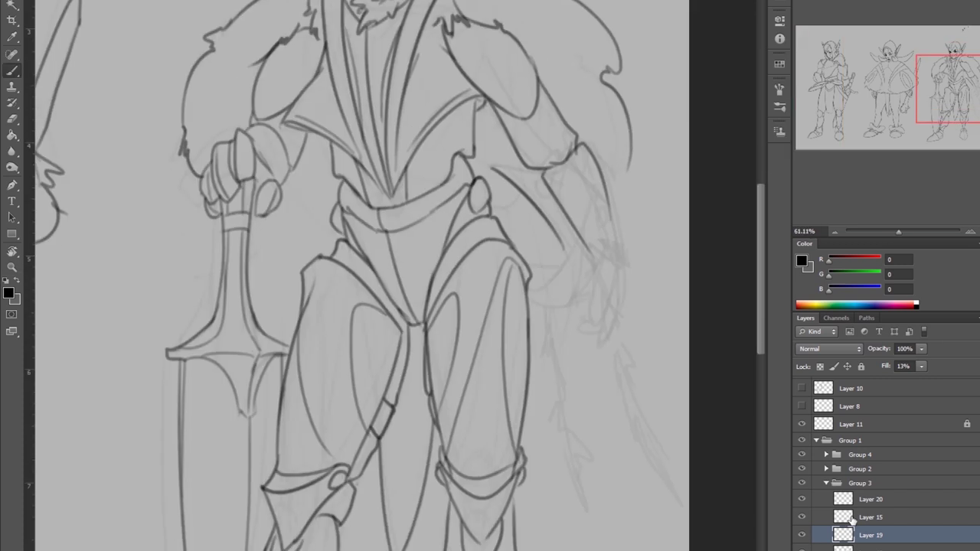
key("alt+bracketright")
scroll(543, 187, "down", 2)
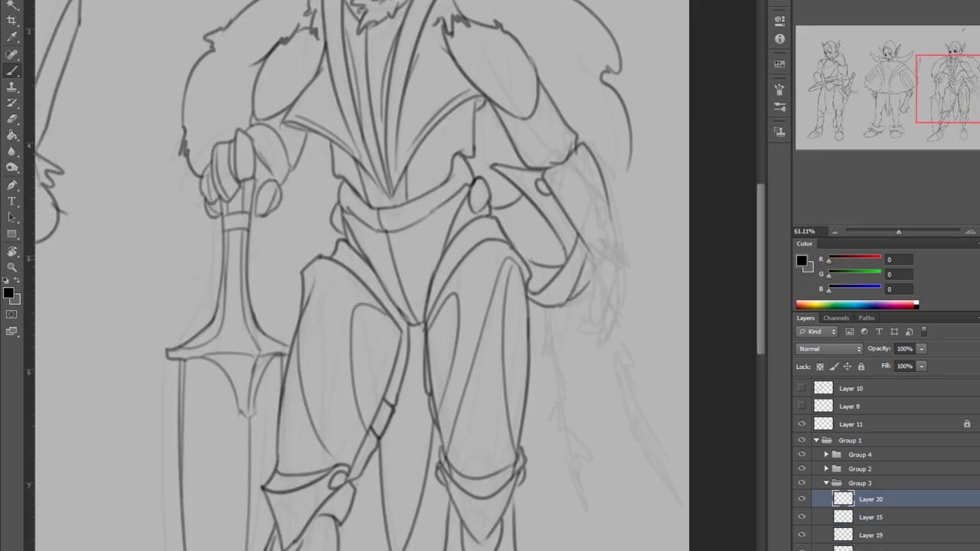
scroll(537, 279, "down", 2)
scroll(824, 500, "up", 1)
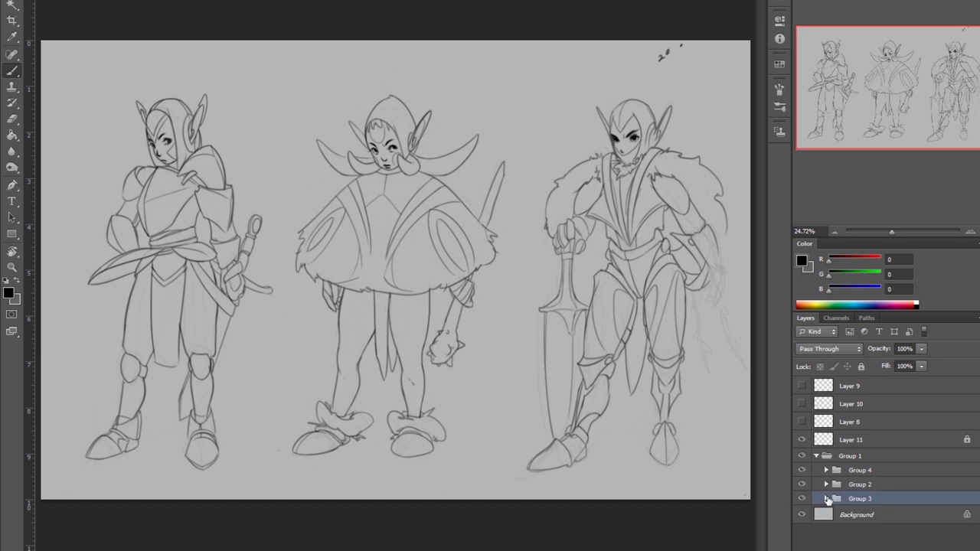
Draw feather-like strands along the right elf's cape.
key("ctrl+shift+h")
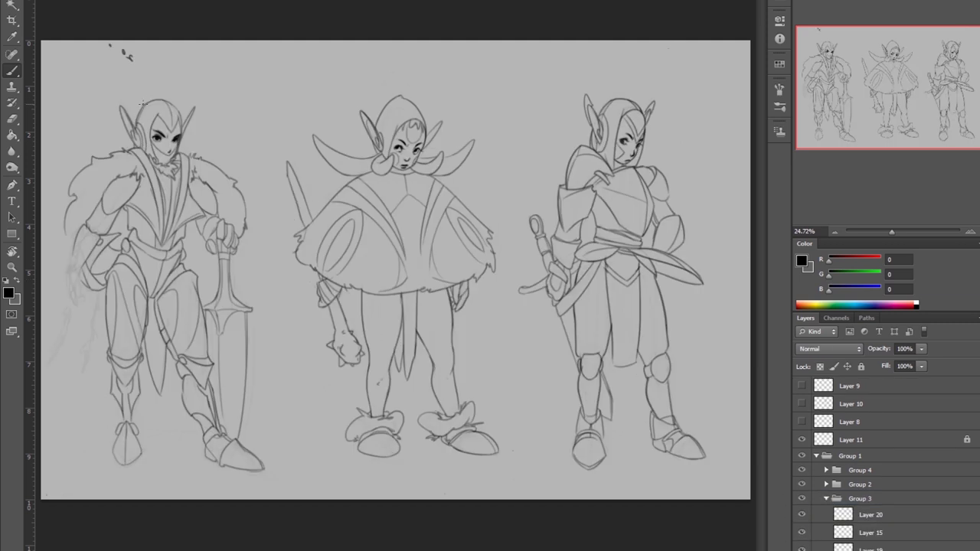
scroll(153, 291, "up", 3)
scroll(153, 291, "down", 3)
key("ctrl+shift+h")
key("e")
key("b")
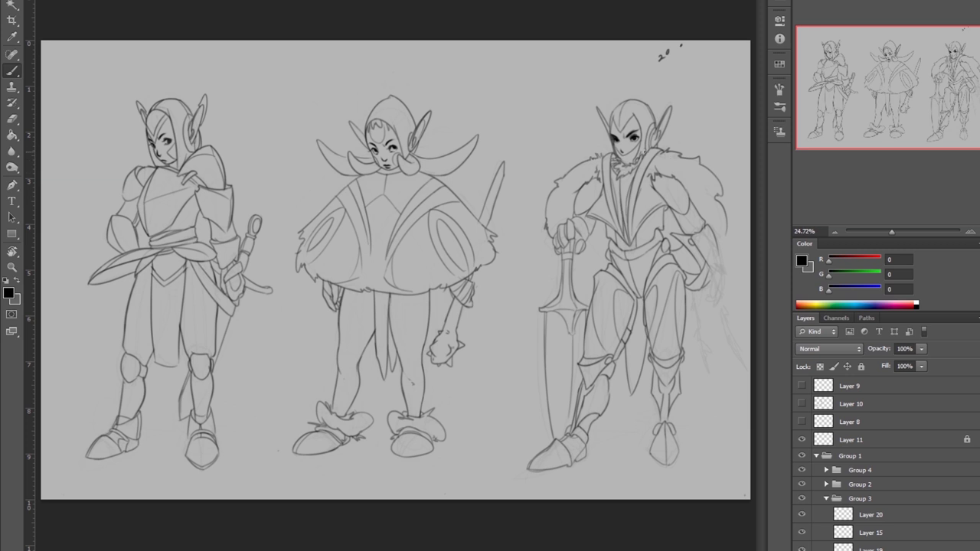
key("e")
key("b")
key("e")
key("b")
left_click_drag(695, 292, 700, 365)
left_click_drag(698, 317, 711, 380)
left_click_drag(709, 283, 726, 336)
Add more feathered strands along the cape edge on the mirrored canvas.
key("ctrl+shift+h")
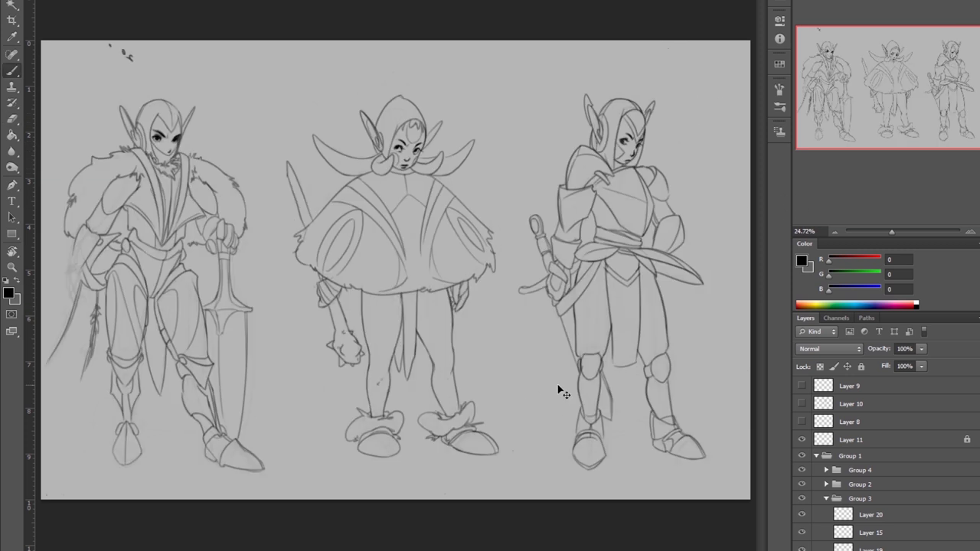
scroll(303, 263, "up", 1)
key("e")
key("b")
key("e")
key("b")
left_click_drag(307, 231, 295, 277)
left_click_drag(300, 259, 274, 326)
left_click_drag(277, 314, 260, 344)
Redraw the right elf's ears, extending one upward.
key("ctrl+shift+h")
scroll(505, 261, "down", 1)
key("e")
key("b")
key("e")
key("b")
key("e")
key("b")
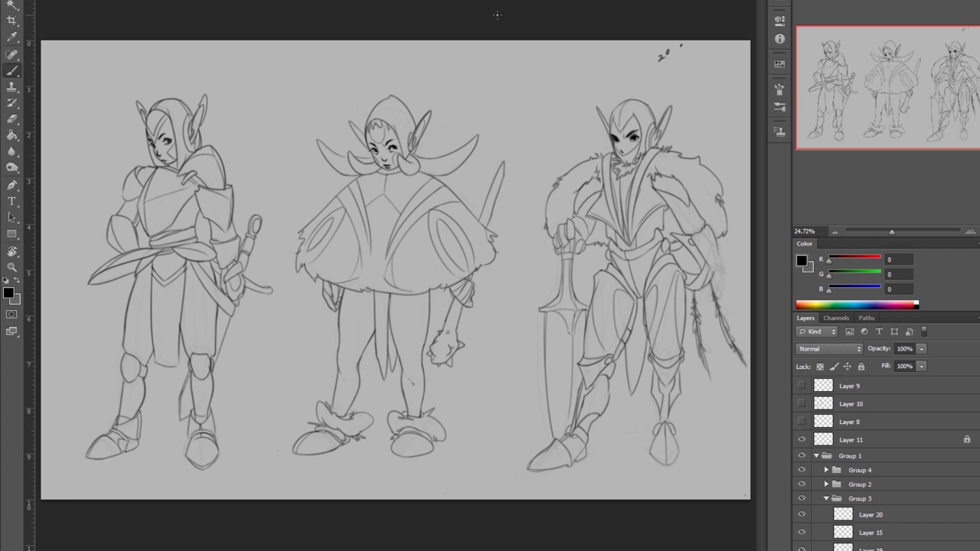
key("e")
key("b")
mouse_move(597, 108)
left_mouse_down()
mouse_move(610, 127)
mouse_move(674, 99)
left_mouse_up()
On new Layer 21, paint 139 grey over the middle elf's body, ear flaps and shoes.
right_click(673, 244)
key("Escape")
left_click_drag(329, 176, 398, 275)
mouse_move(474, 192)
left_mouse_down()
mouse_move(391, 283)
mouse_move(360, 382)
mouse_move(452, 352)
mouse_move(383, 122)
mouse_move(425, 130)
left_mouse_up()
left_click_drag(367, 157, 314, 140)
left_click_drag(420, 153, 475, 140)
left_click_drag(360, 414, 302, 444)
left_click_drag(398, 432, 429, 452)
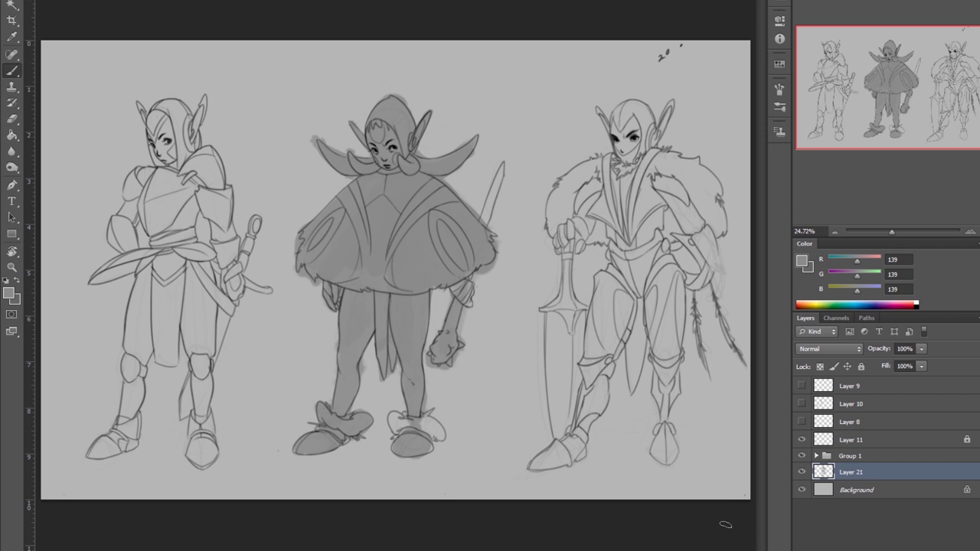
Fill the right elf's torso, head, collar, arm, legs, boots and sword blade with grey.
left_click_drag(618, 234, 604, 369)
left_click_drag(636, 191, 666, 359)
left_click_drag(662, 436, 572, 425)
mouse_move(635, 153)
left_mouse_down()
mouse_move(551, 222)
mouse_move(581, 253)
left_mouse_up()
mouse_move(627, 100)
left_mouse_down()
mouse_move(689, 260)
mouse_move(698, 179)
left_mouse_up()
left_click_drag(712, 222, 643, 382)
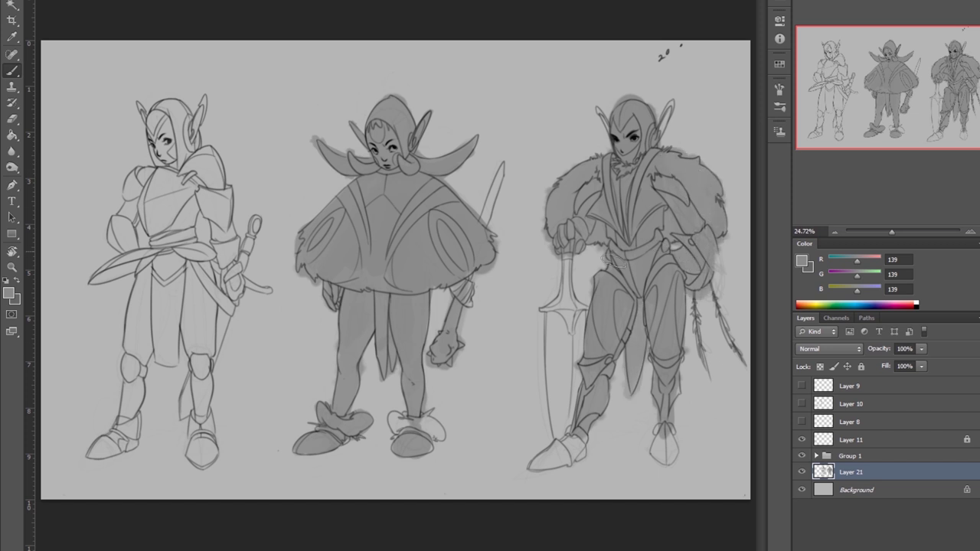
left_click_drag(536, 459, 666, 452)
mouse_move(574, 260)
left_mouse_down()
mouse_move(559, 436)
mouse_move(566, 315)
left_mouse_up()
Fill the left elf's head, torso, arm, ear, legs, boots and sword with grey.
mouse_move(176, 103)
left_mouse_down()
mouse_move(157, 187)
mouse_move(145, 367)
mouse_move(245, 192)
left_mouse_up()
left_click_drag(214, 146, 122, 239)
left_click_drag(92, 277, 137, 260)
left_click_drag(194, 206, 206, 254)
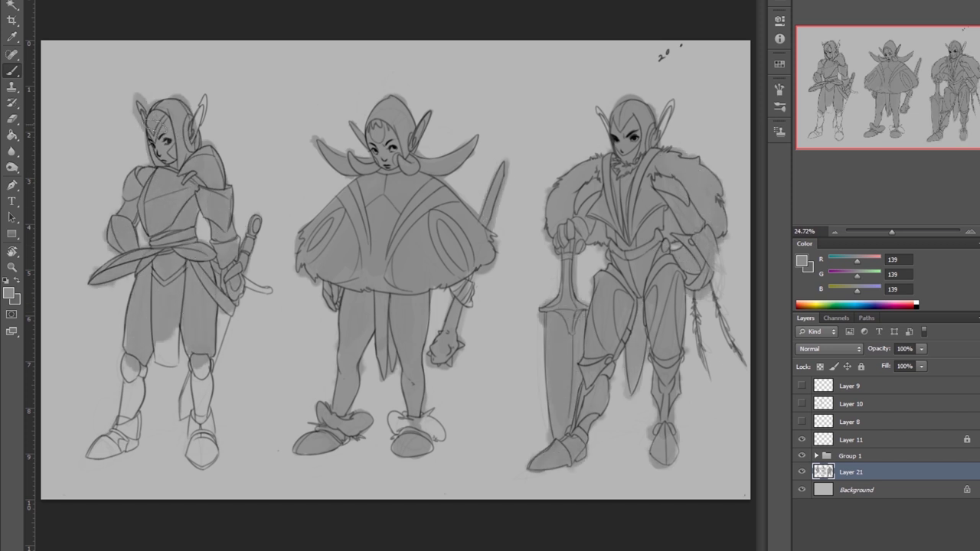
left_click_drag(199, 88, 203, 137)
left_click_drag(165, 329, 165, 372)
mouse_move(134, 329)
left_mouse_down()
mouse_move(115, 452)
mouse_move(141, 444)
left_mouse_up()
left_click_drag(184, 428, 225, 313)
left_click_drag(233, 303, 271, 289)
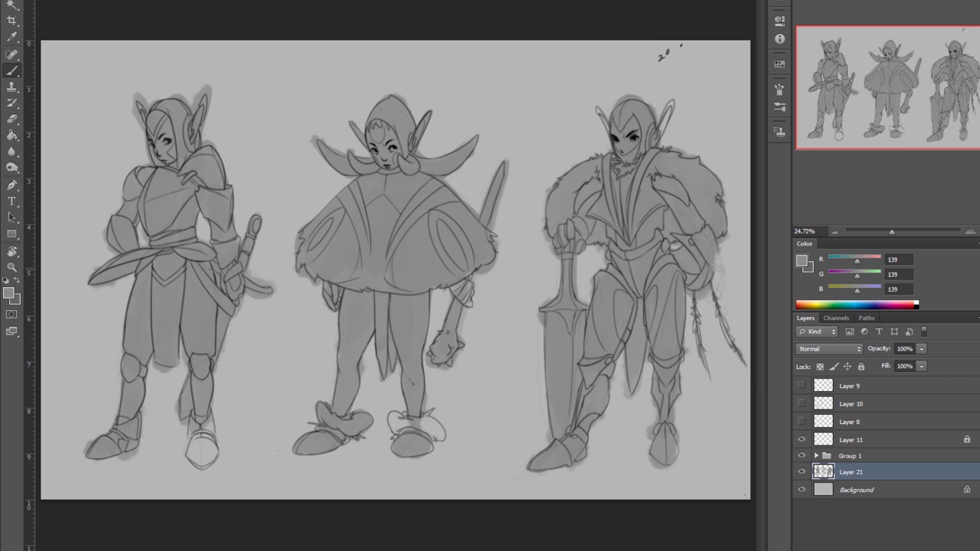
left_click_drag(200, 425, 207, 471)
left_click_drag(211, 233, 239, 244)
Touch up the grey fill gaps on the boots, ears, sword and legs.
left_click_drag(417, 413, 444, 458)
left_click_drag(674, 99, 662, 146)
left_click_drag(604, 99, 597, 137)
left_click_drag(295, 459, 325, 455)
left_click_drag(341, 443, 353, 450)
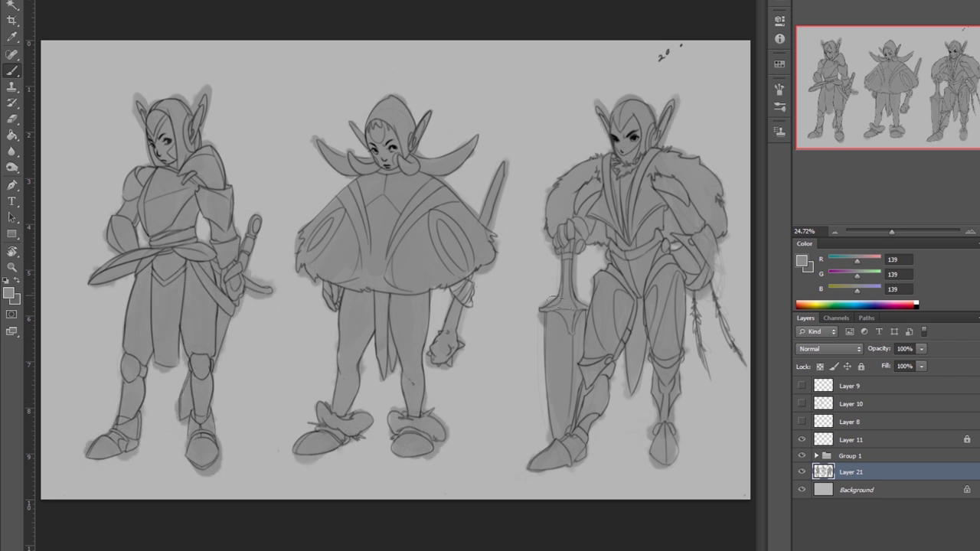
left_click_drag(546, 341, 544, 392)
left_click_drag(663, 439, 683, 470)
left_click_drag(644, 353, 652, 370)
left_click_drag(681, 354, 687, 366)
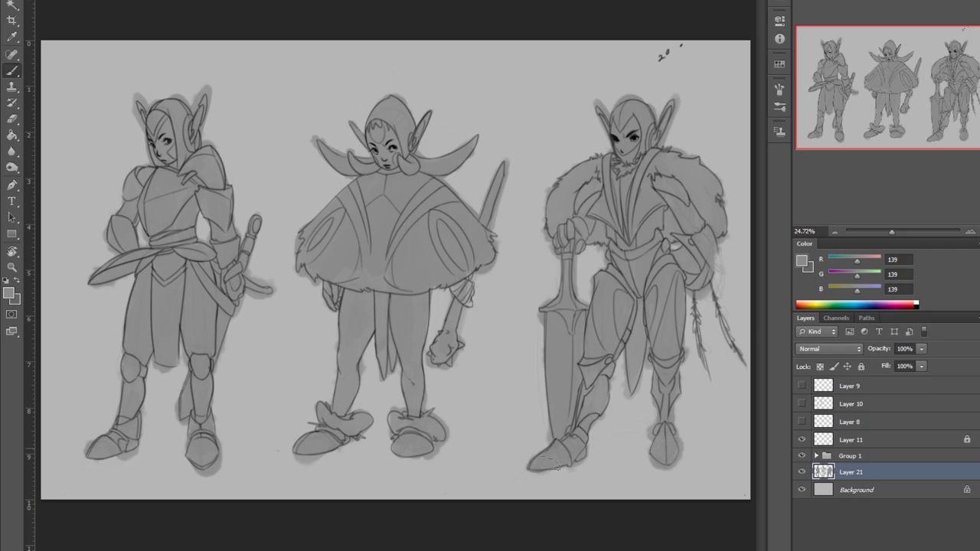
left_click_drag(387, 413, 389, 427)
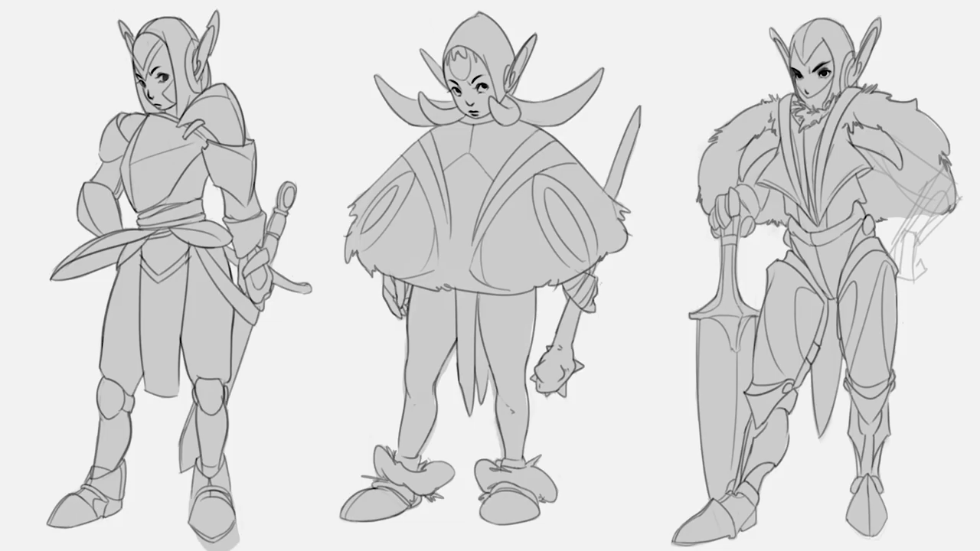